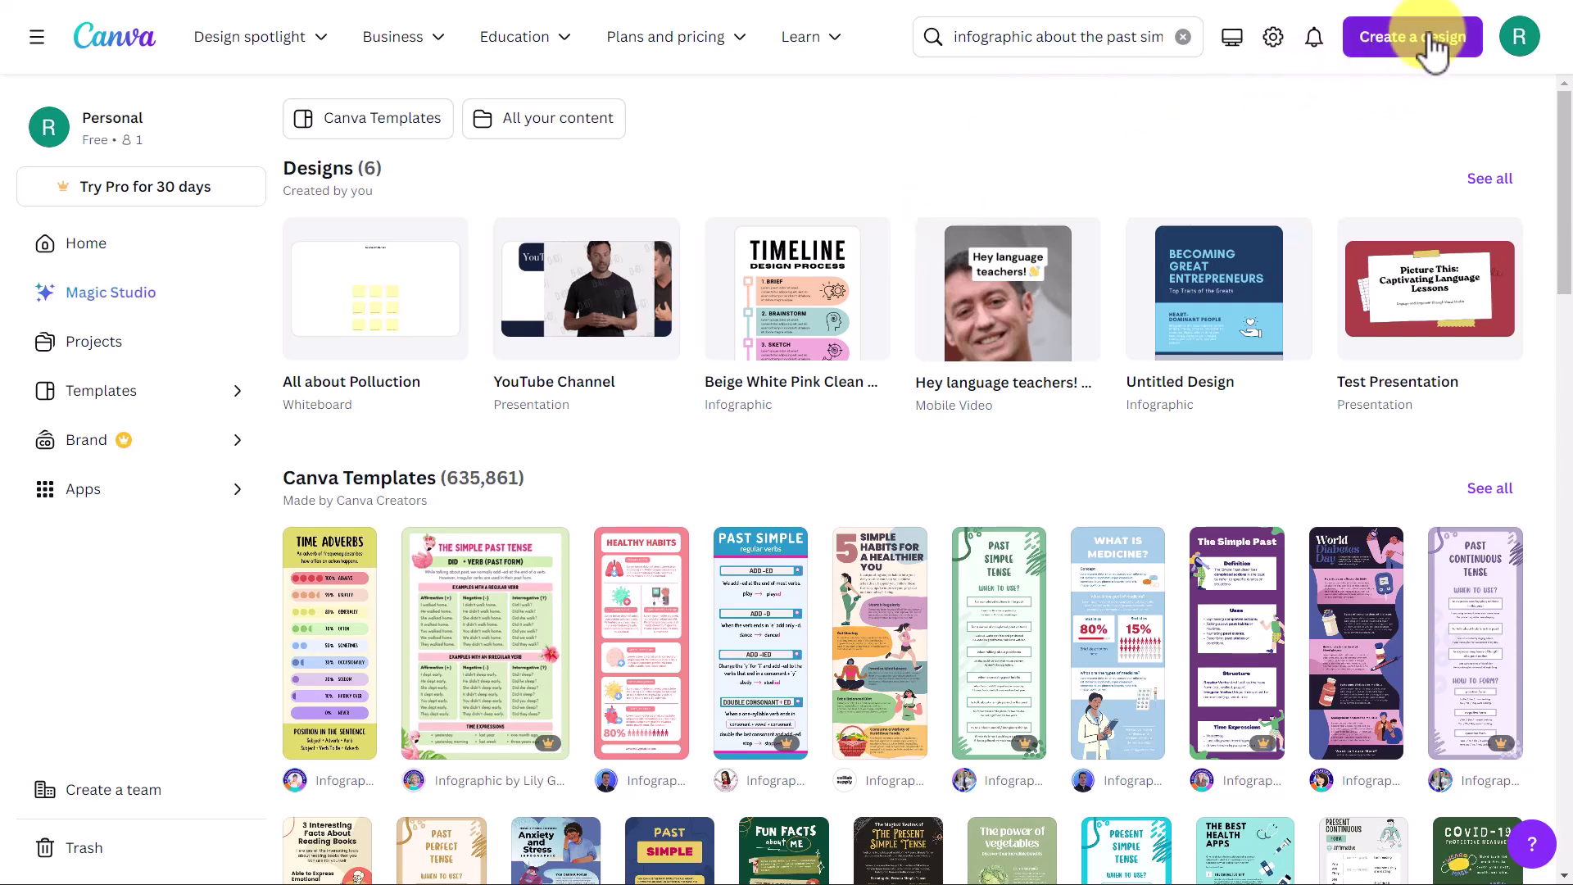
- Start a new blank Infographic design and put the cursor in its template search box
click(1413, 50)
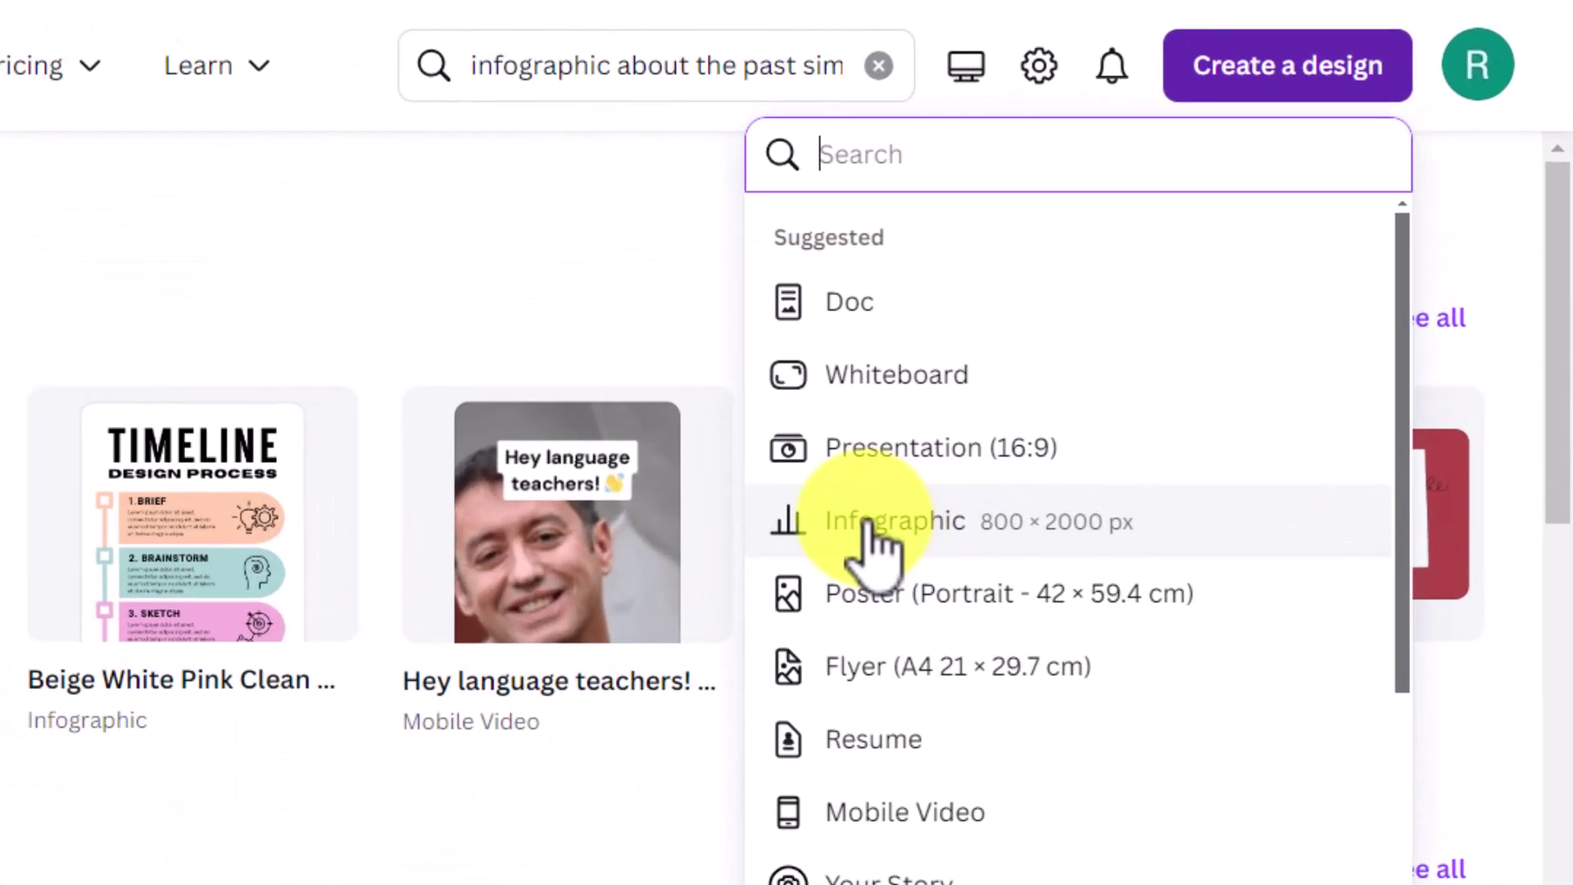
click(869, 528)
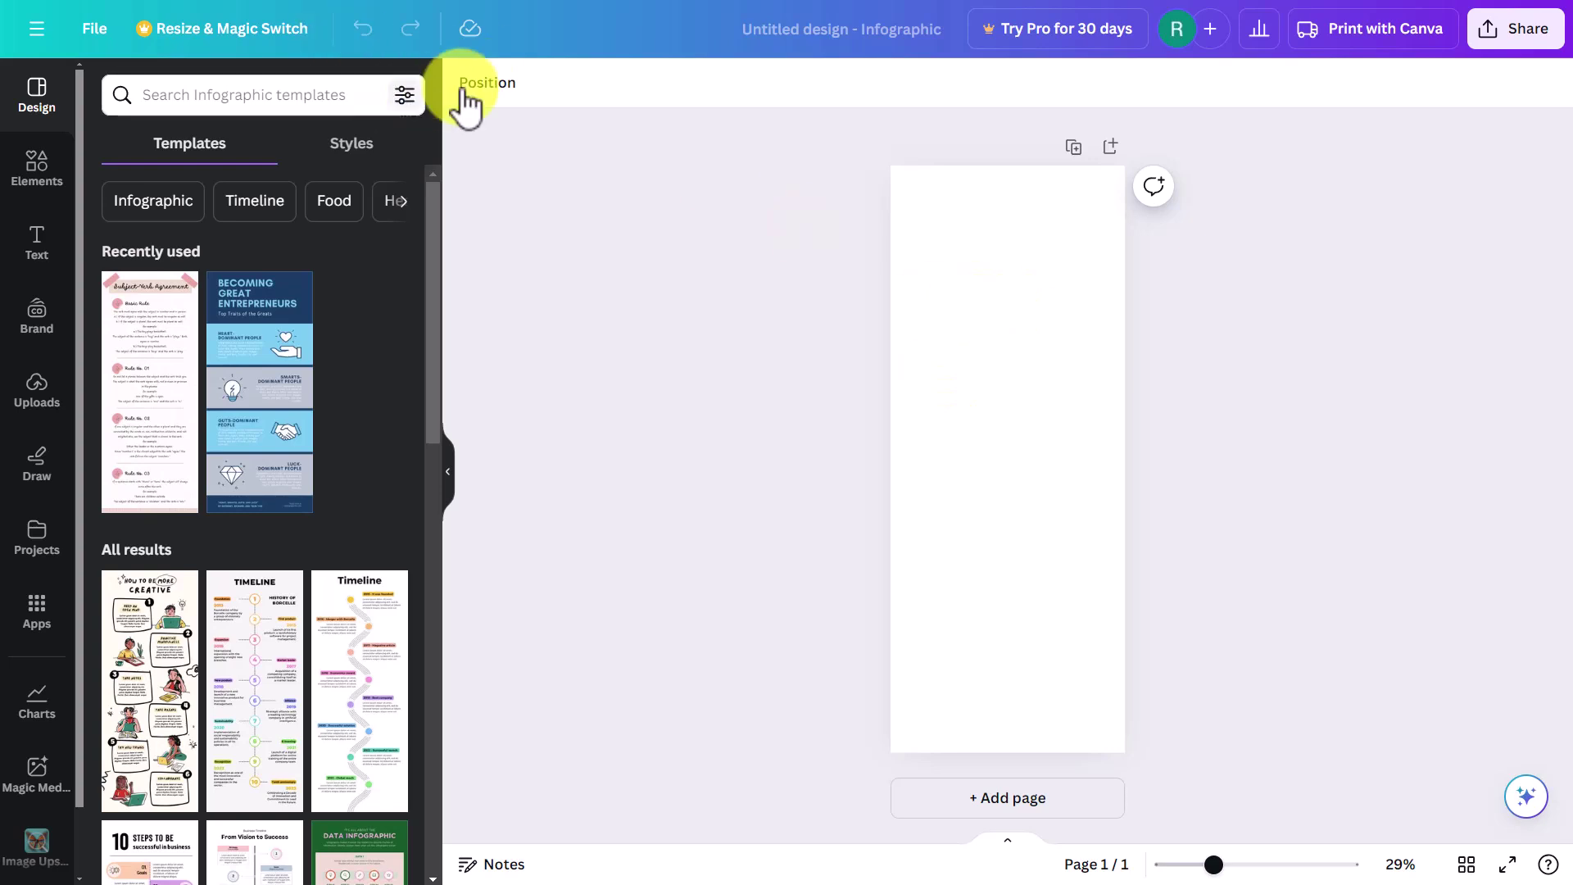
click(204, 94)
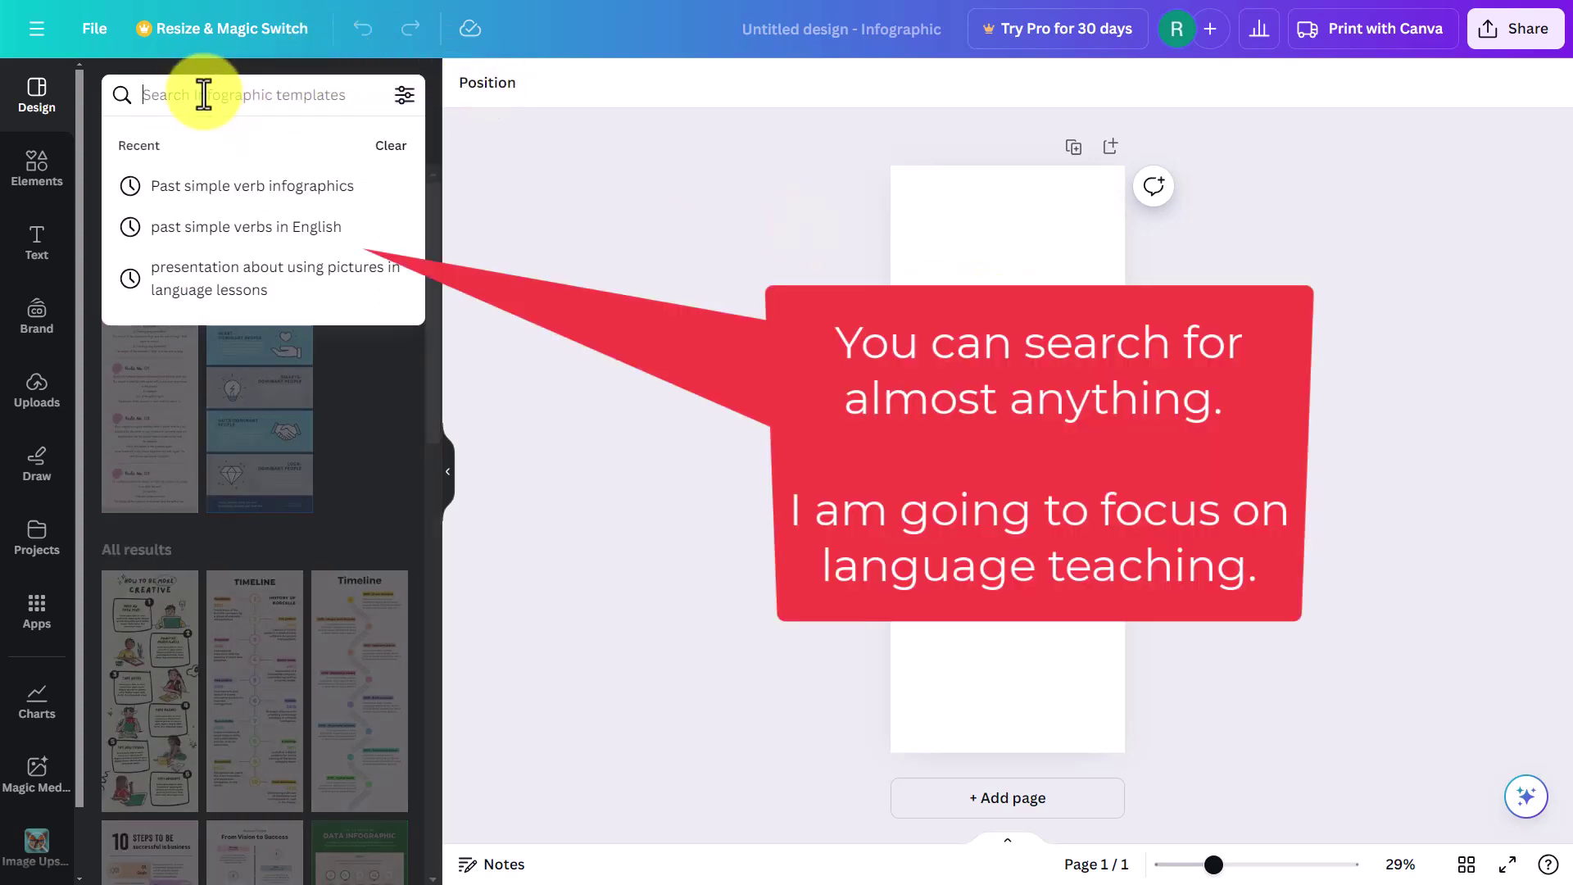
- Search the infographic templates for 'future tenses in english'
text(fu)
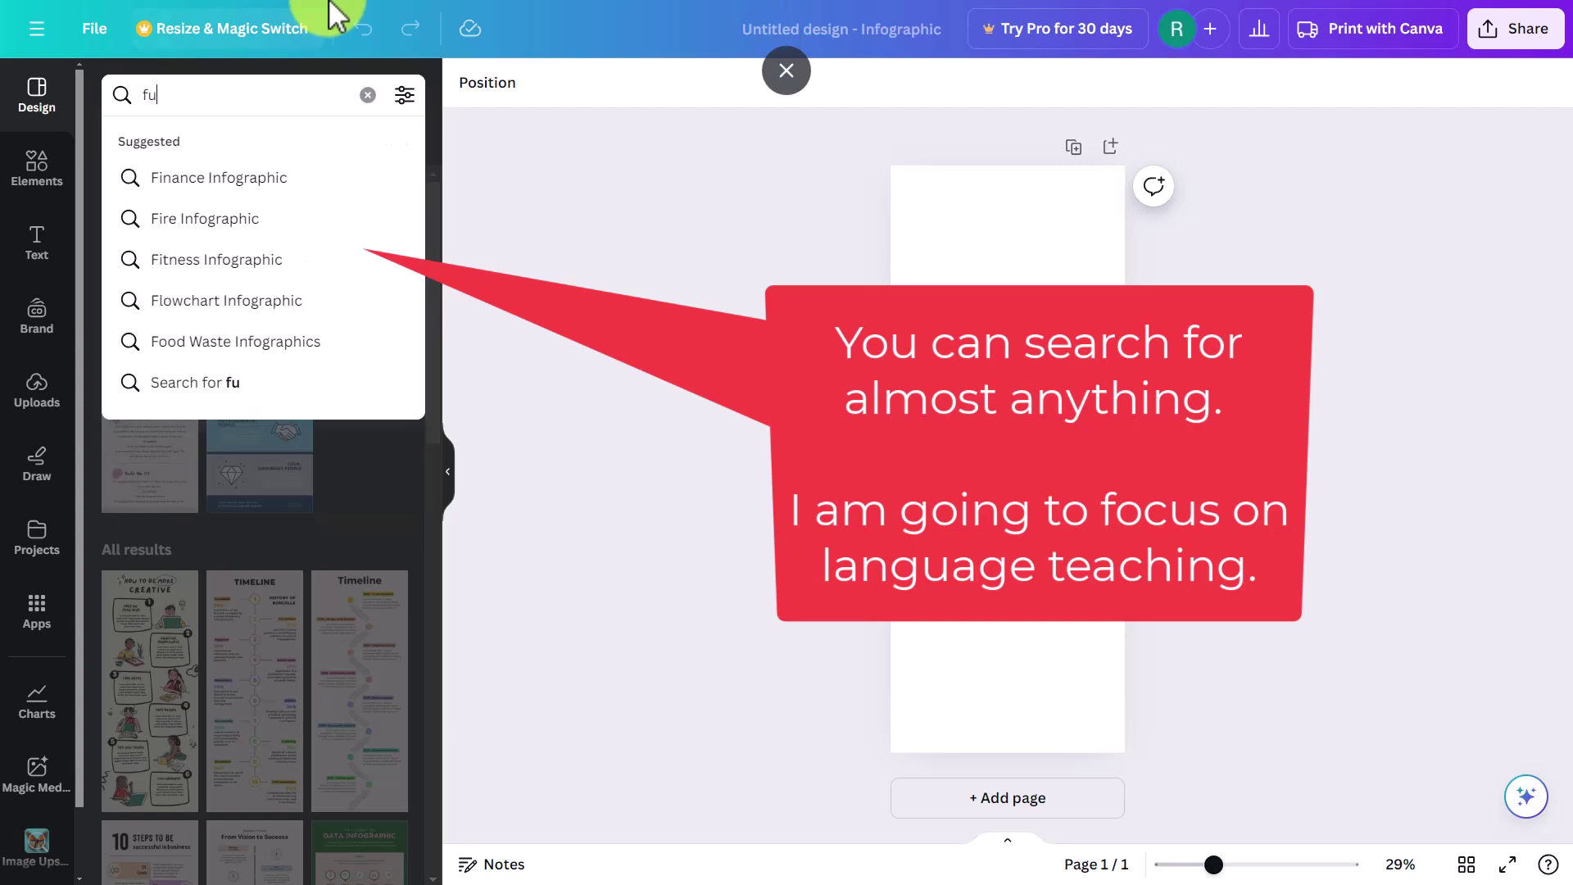
text(ture ten)
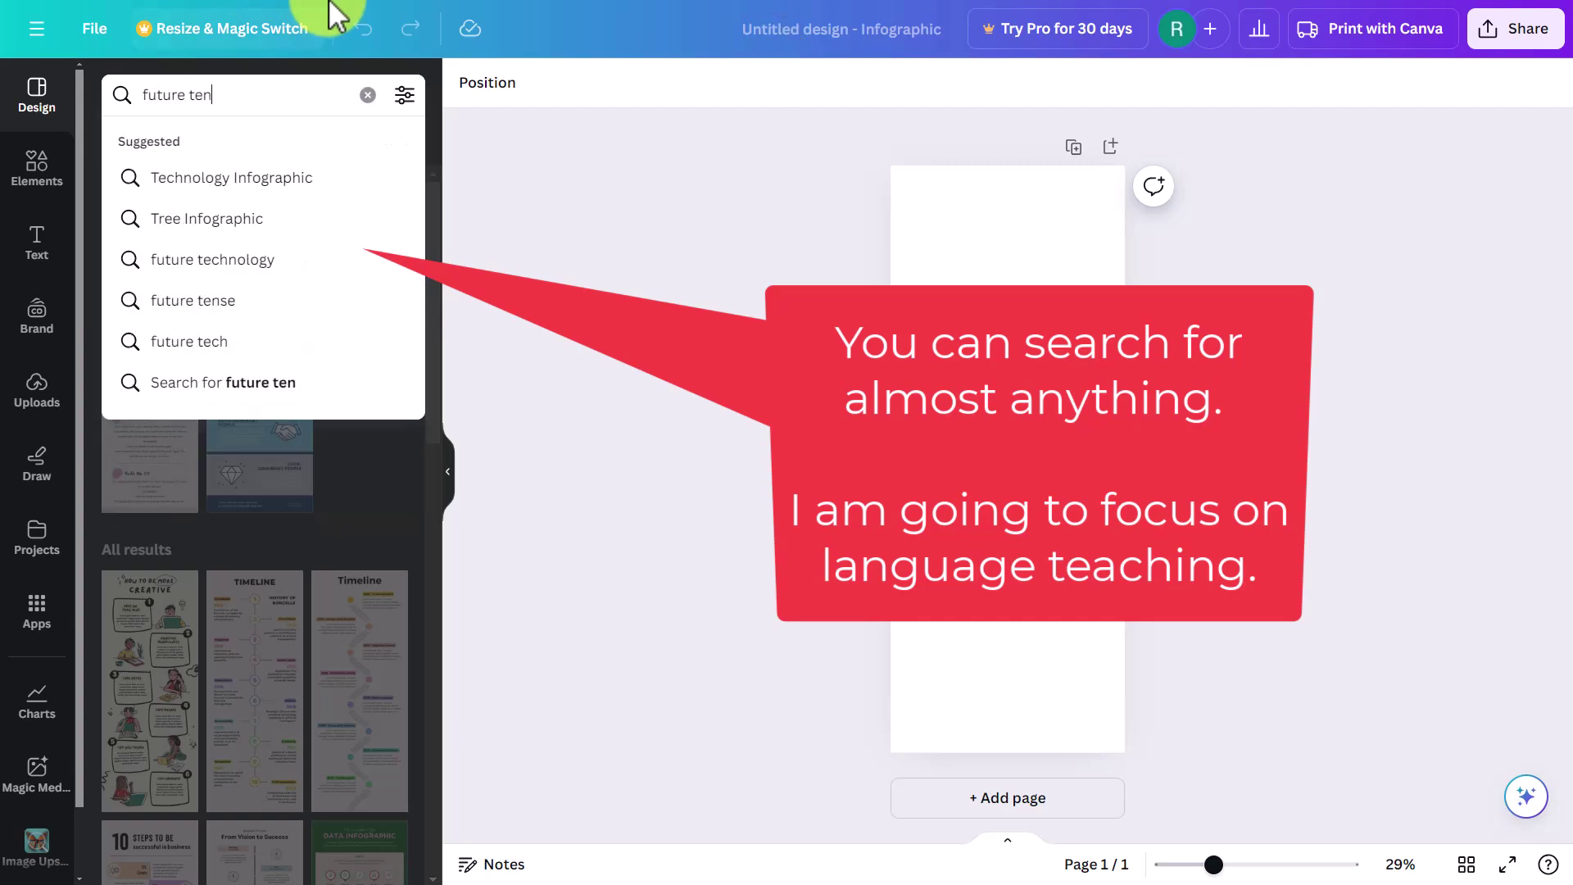
text(ses in english)
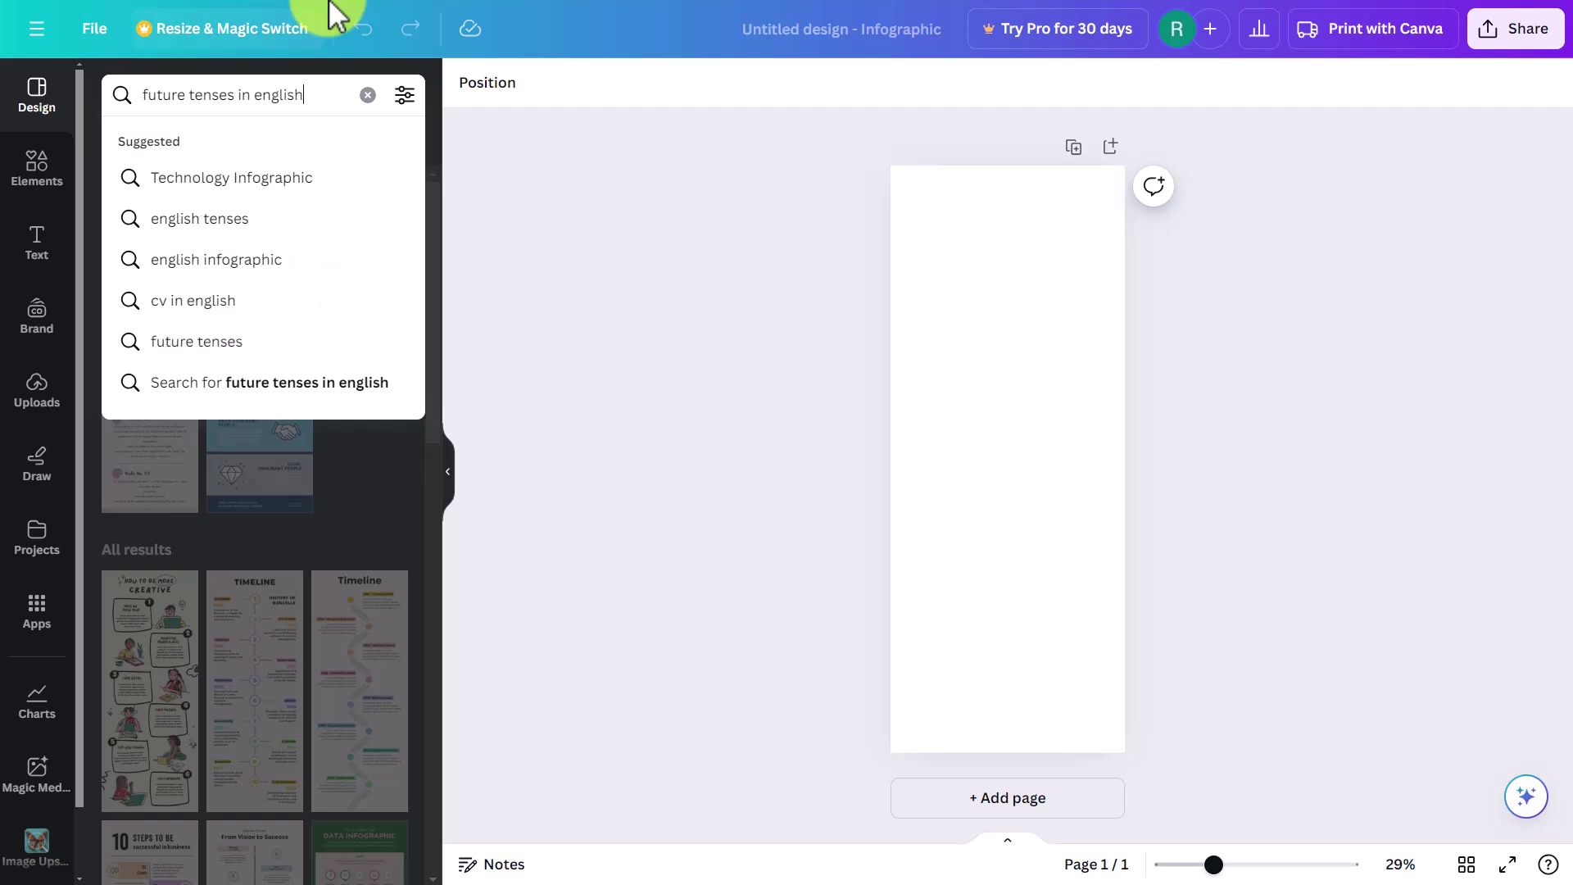
key(Return)
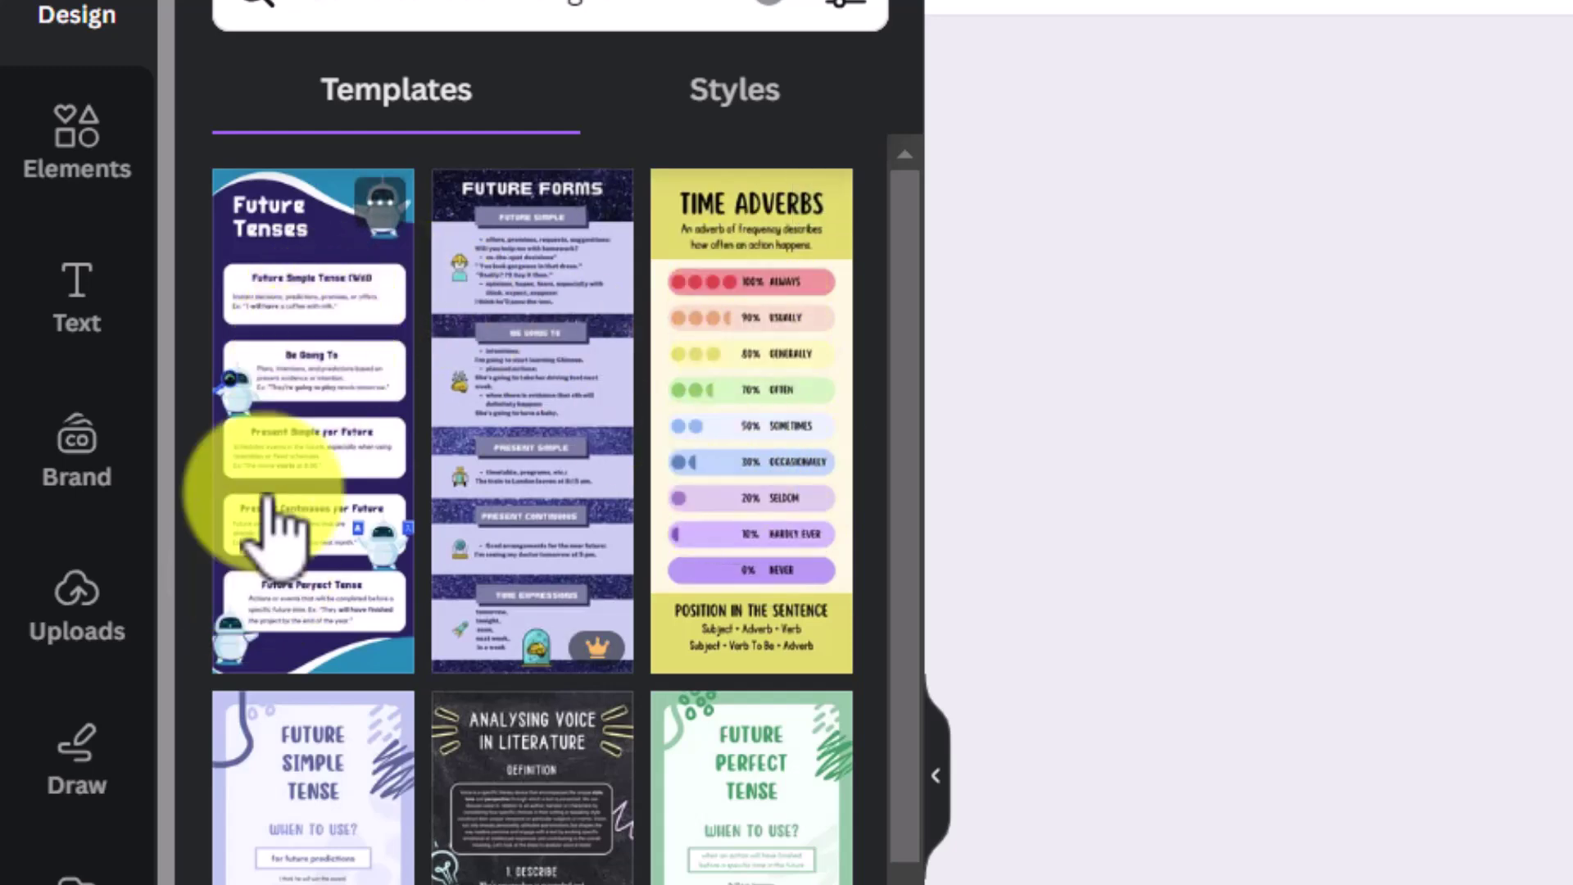
- Apply the Blue and White Illustrative Future Tenses template and zoom in to inspect the Future Perfect text
click(315, 426)
click(905, 197)
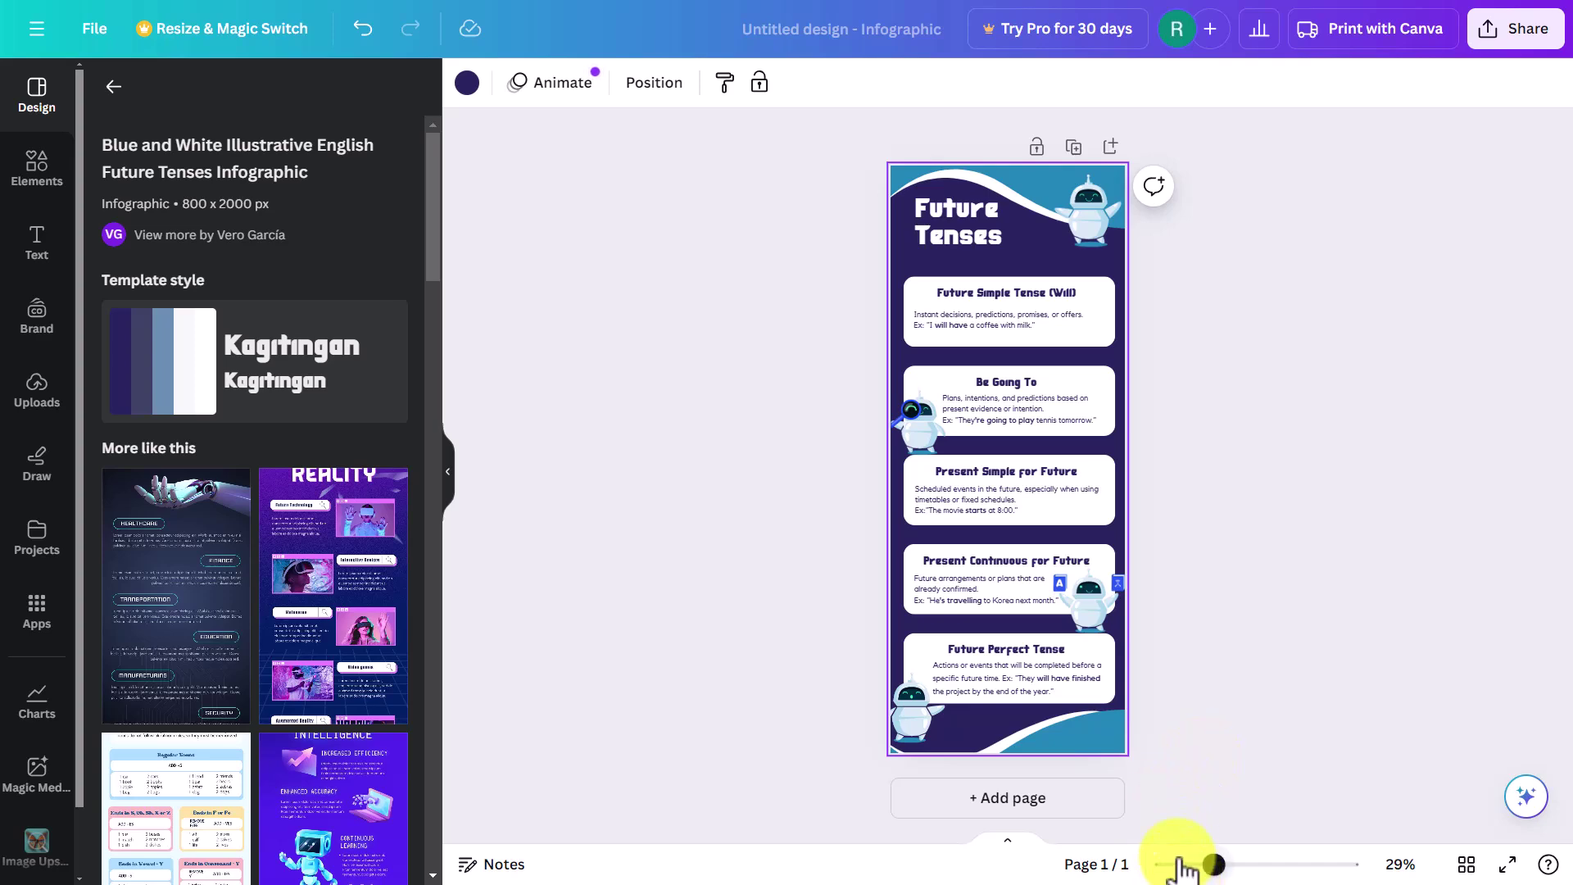
drag(1213, 864, 1268, 864)
scroll(1556, 356, up, 4)
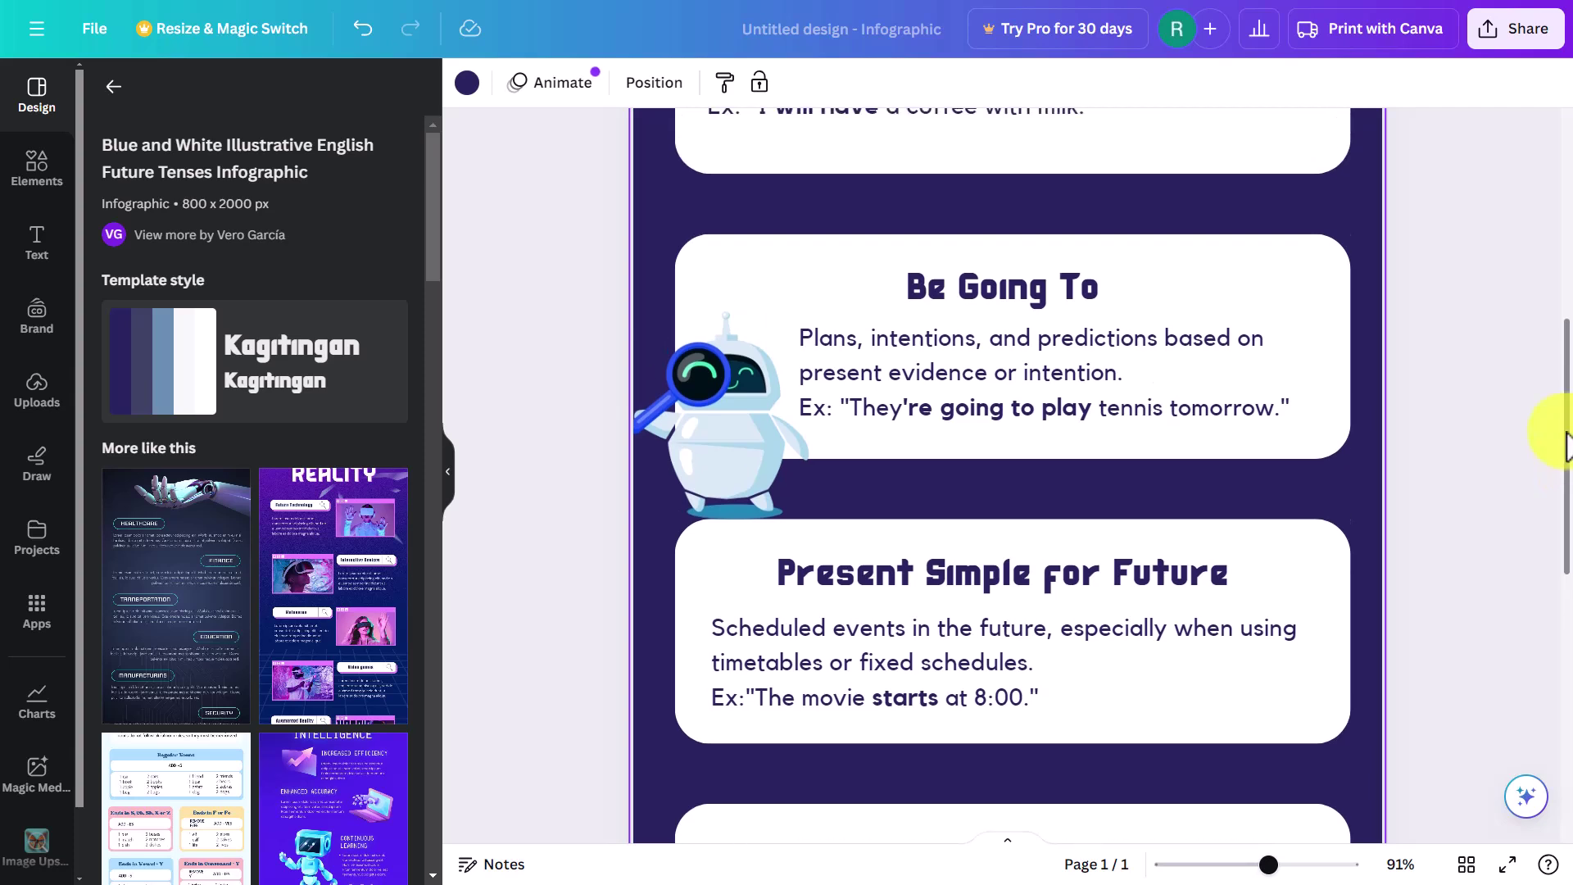
drag(1557, 348, 1557, 663)
click(1020, 610)
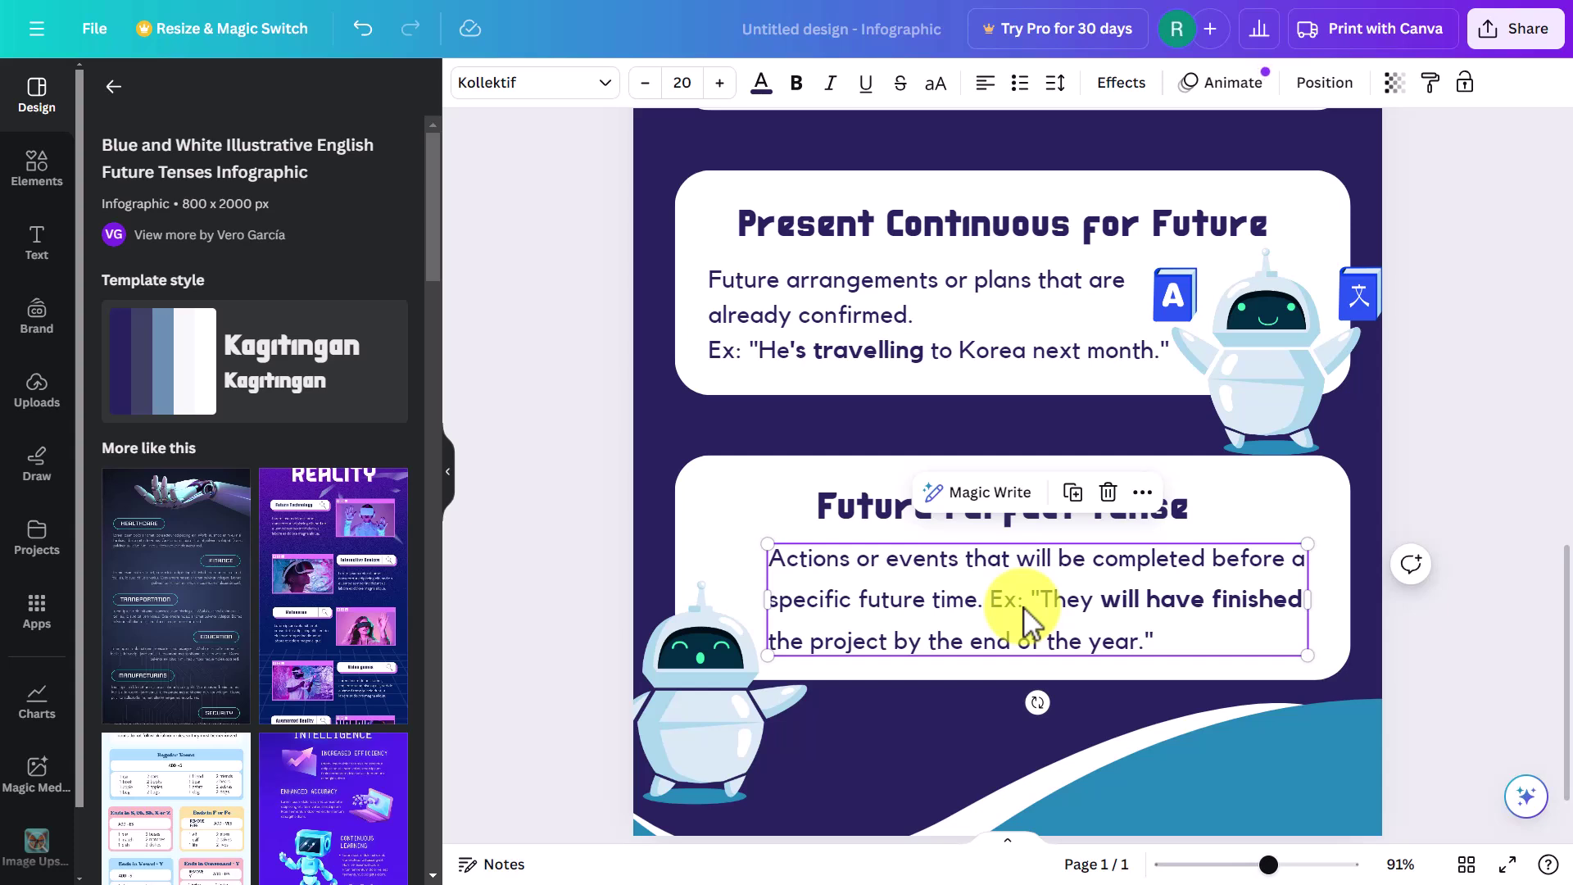
click(1556, 231)
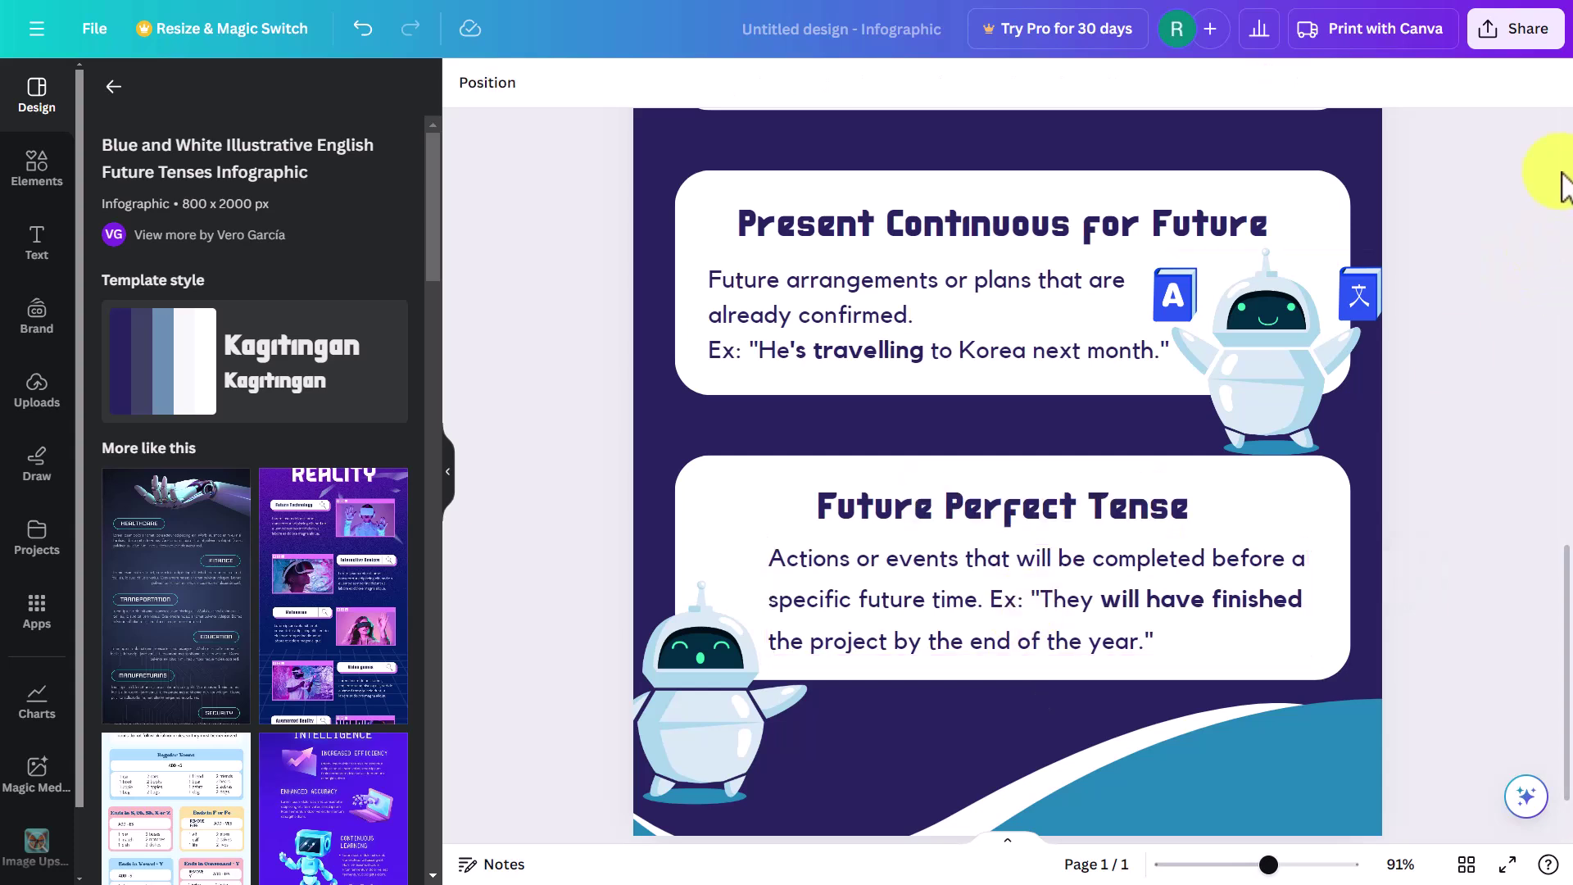
- Download the Future Tenses infographic as a PDF Print file and return to the Share options
click(1521, 45)
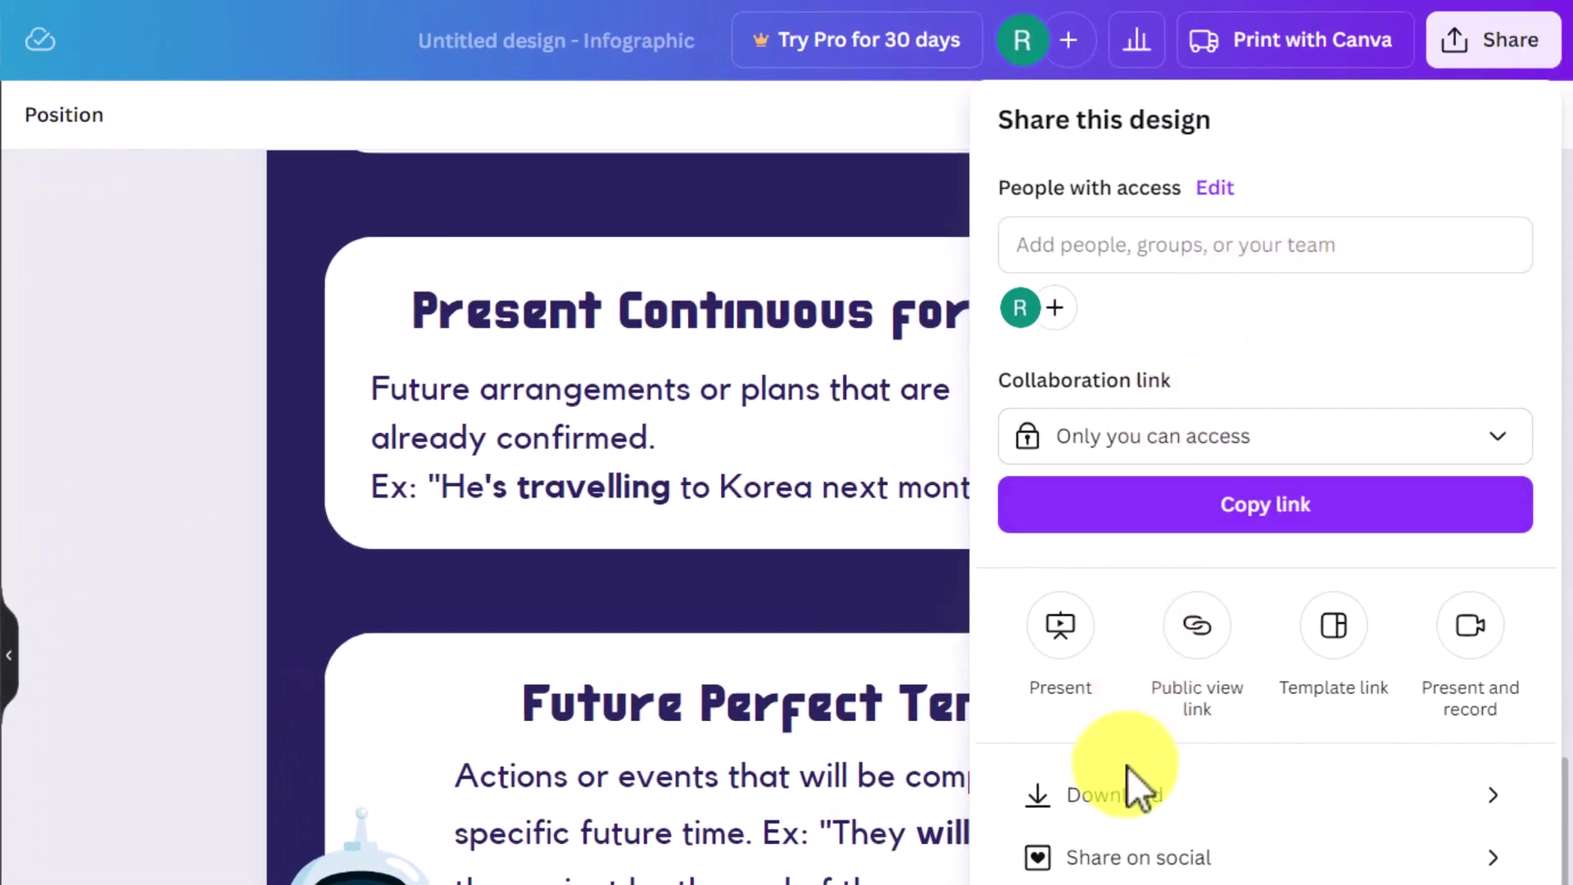
click(1114, 811)
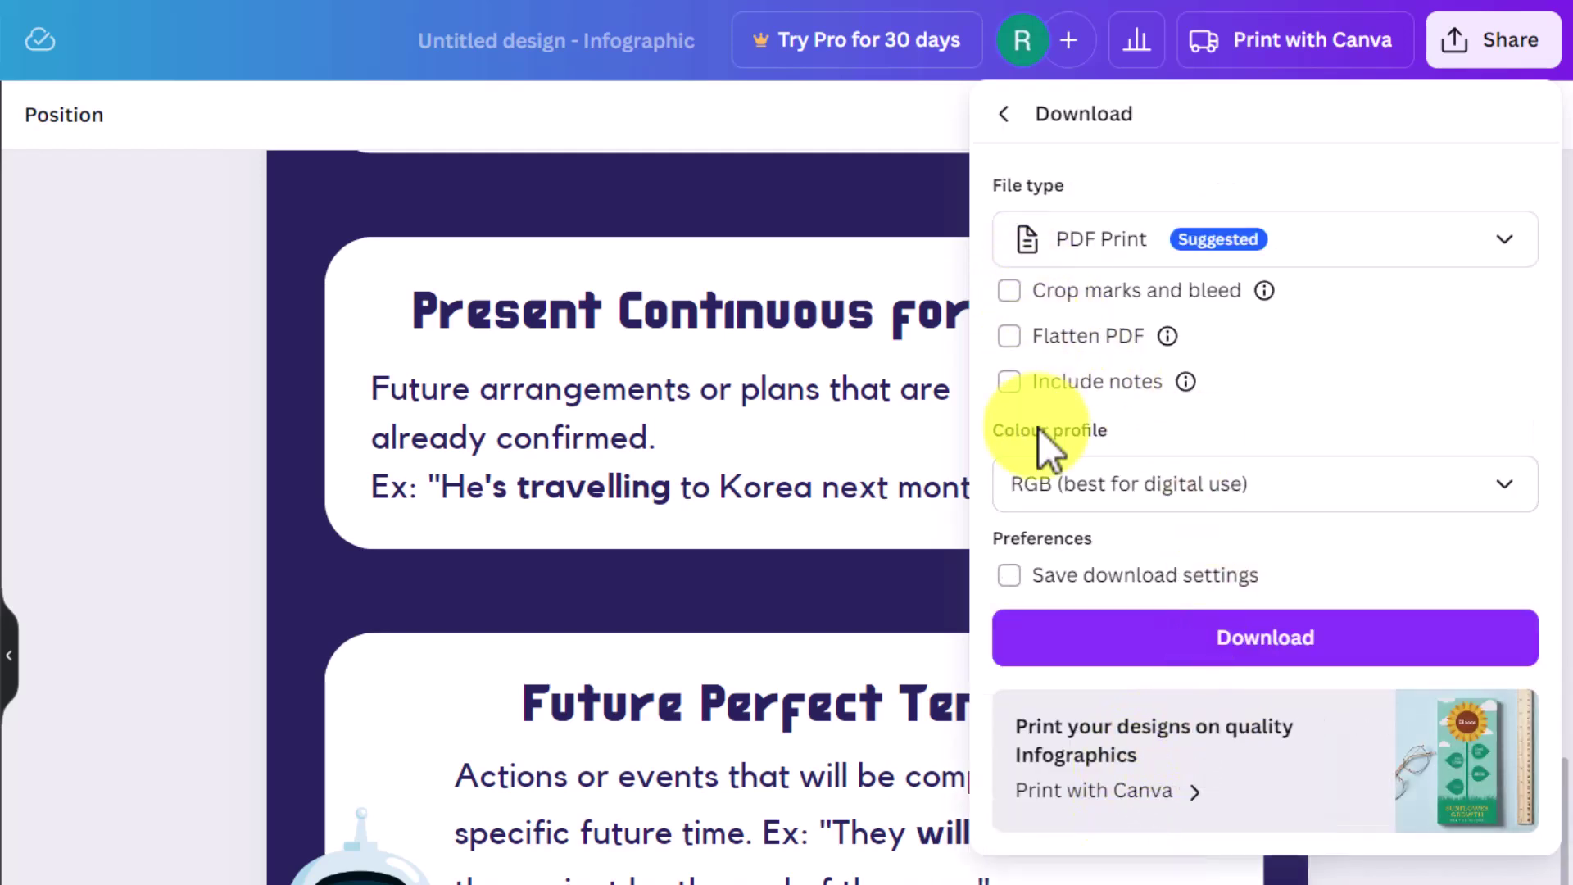
click(1519, 246)
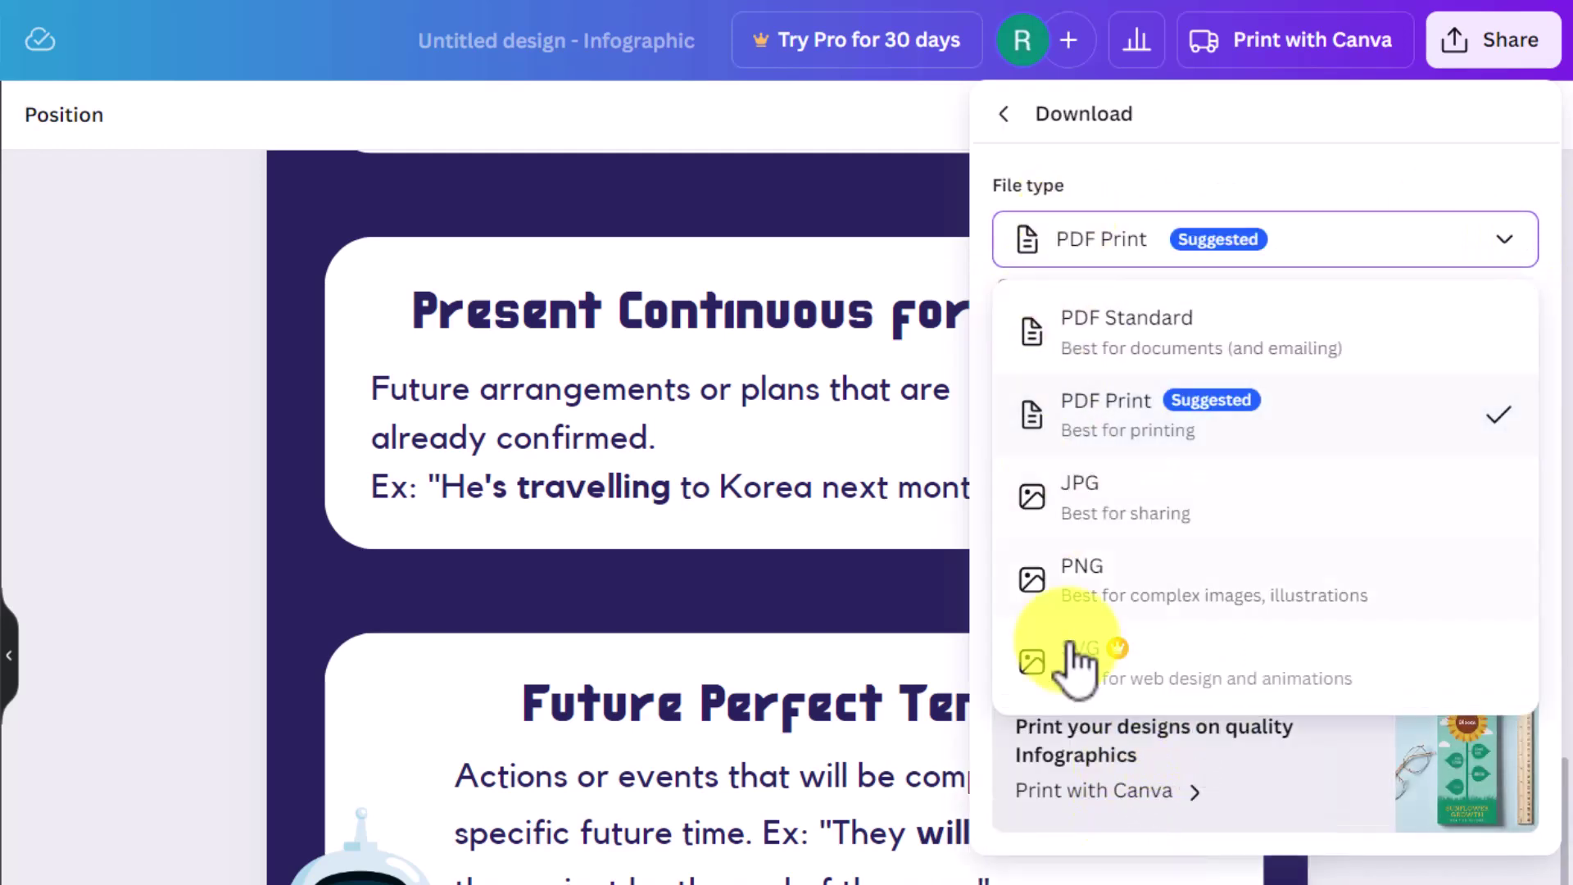
click(1389, 157)
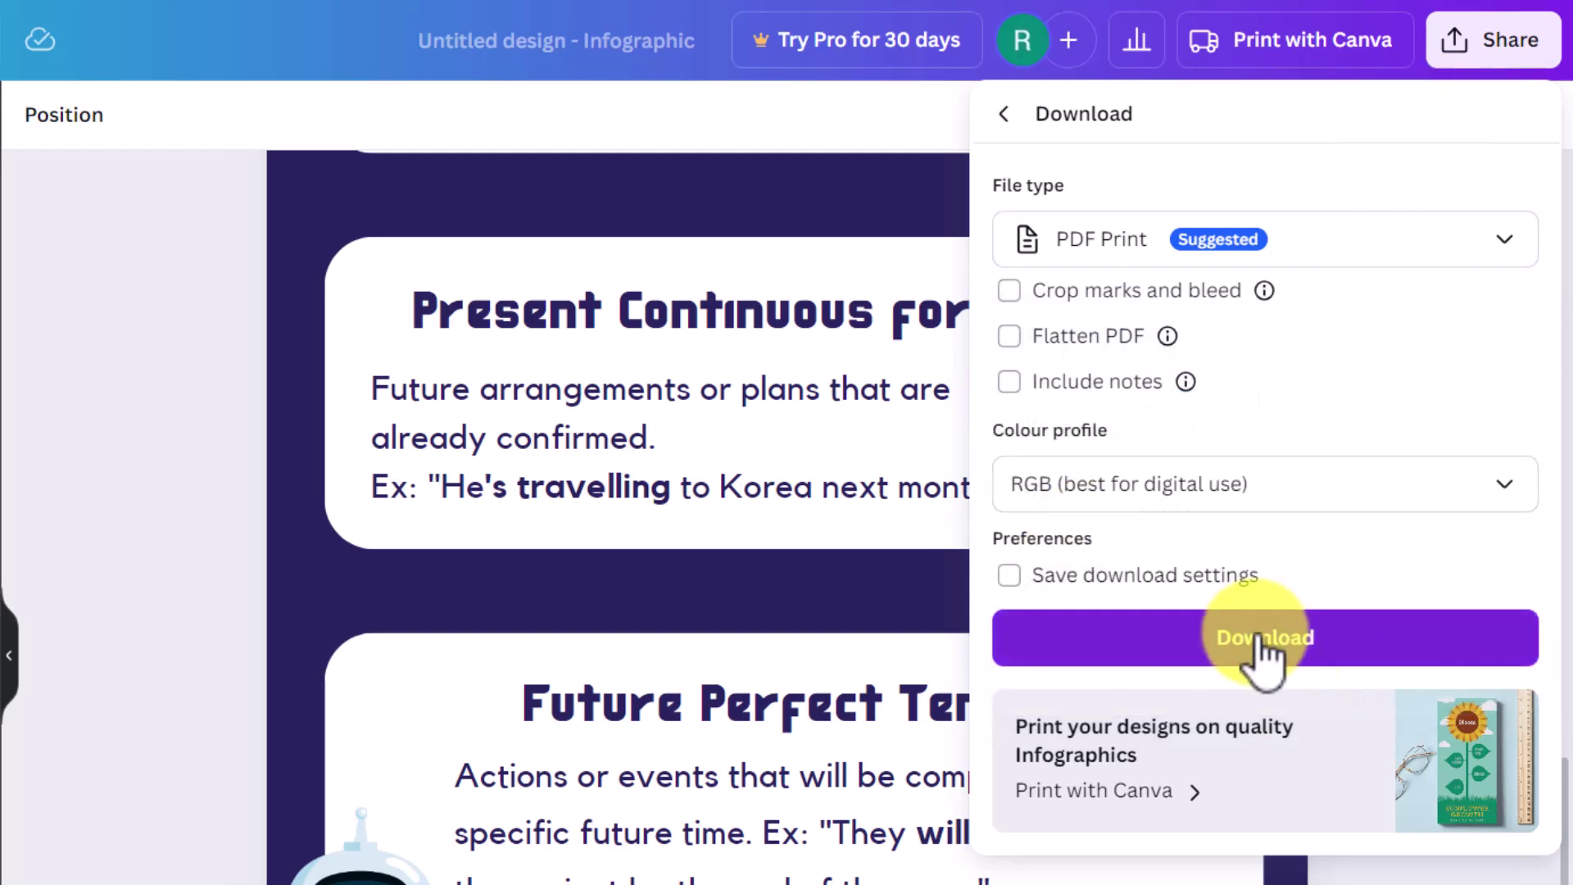
click(1265, 647)
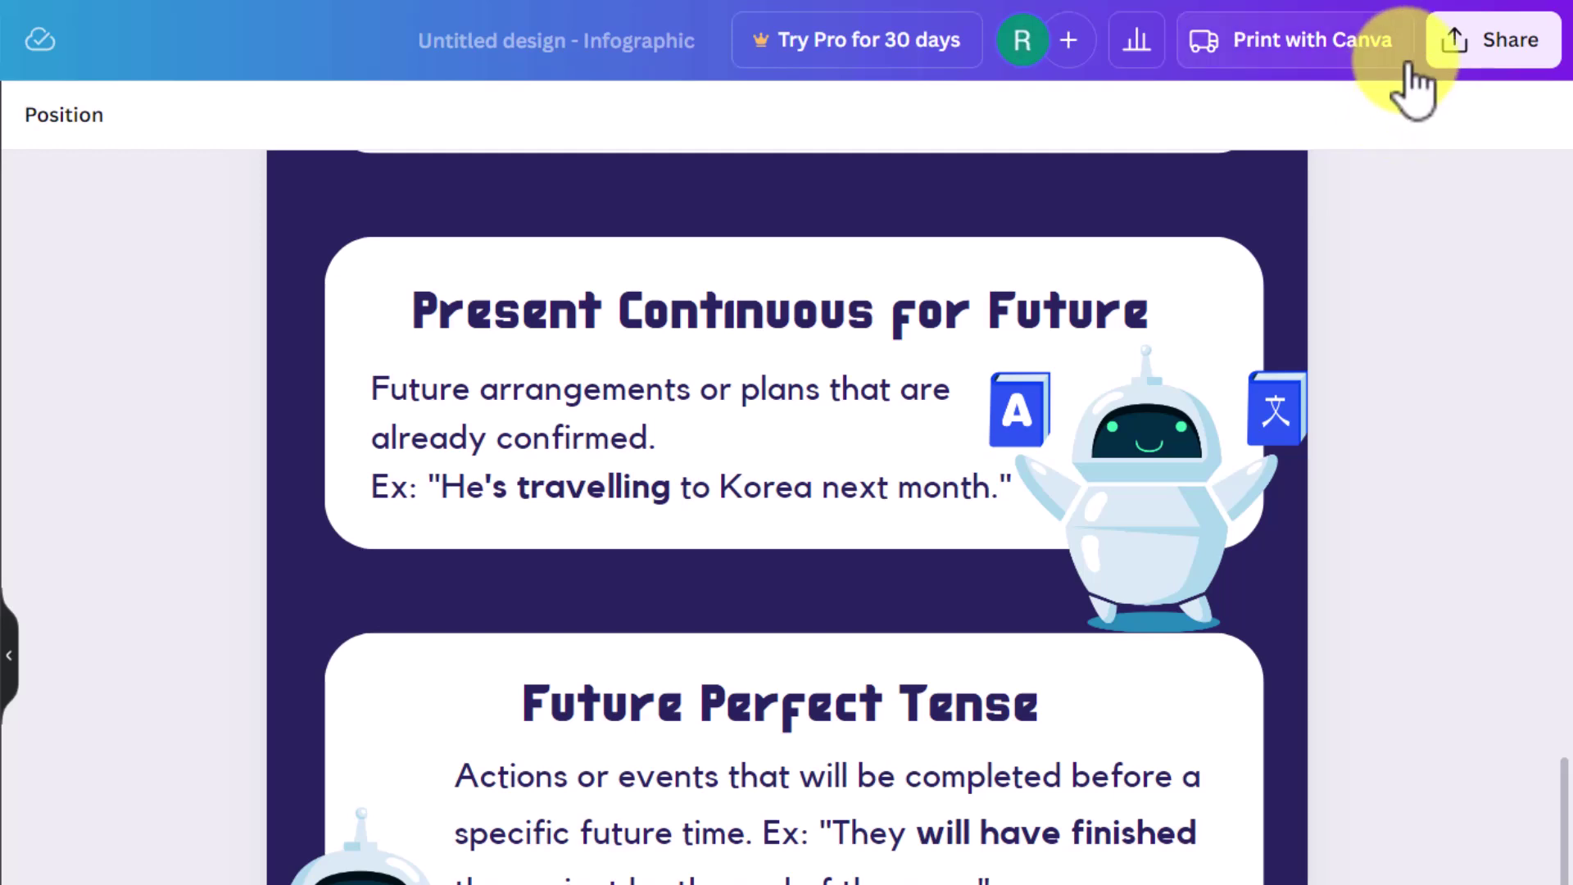
click(1502, 39)
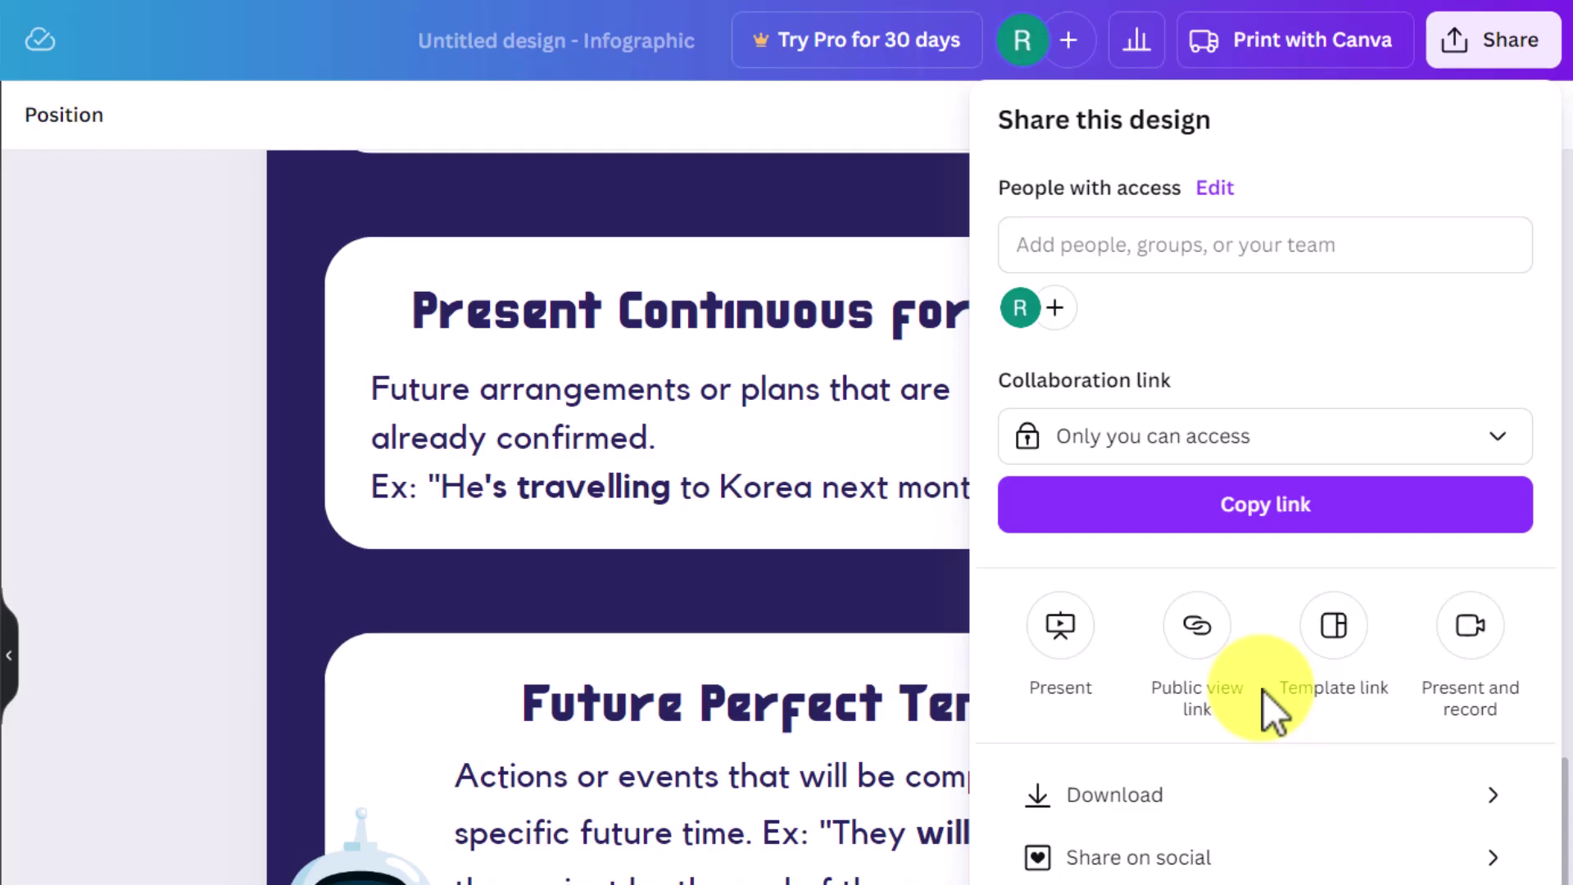
- Present the Future Tenses infographic full screen from the Share panel
click(1061, 627)
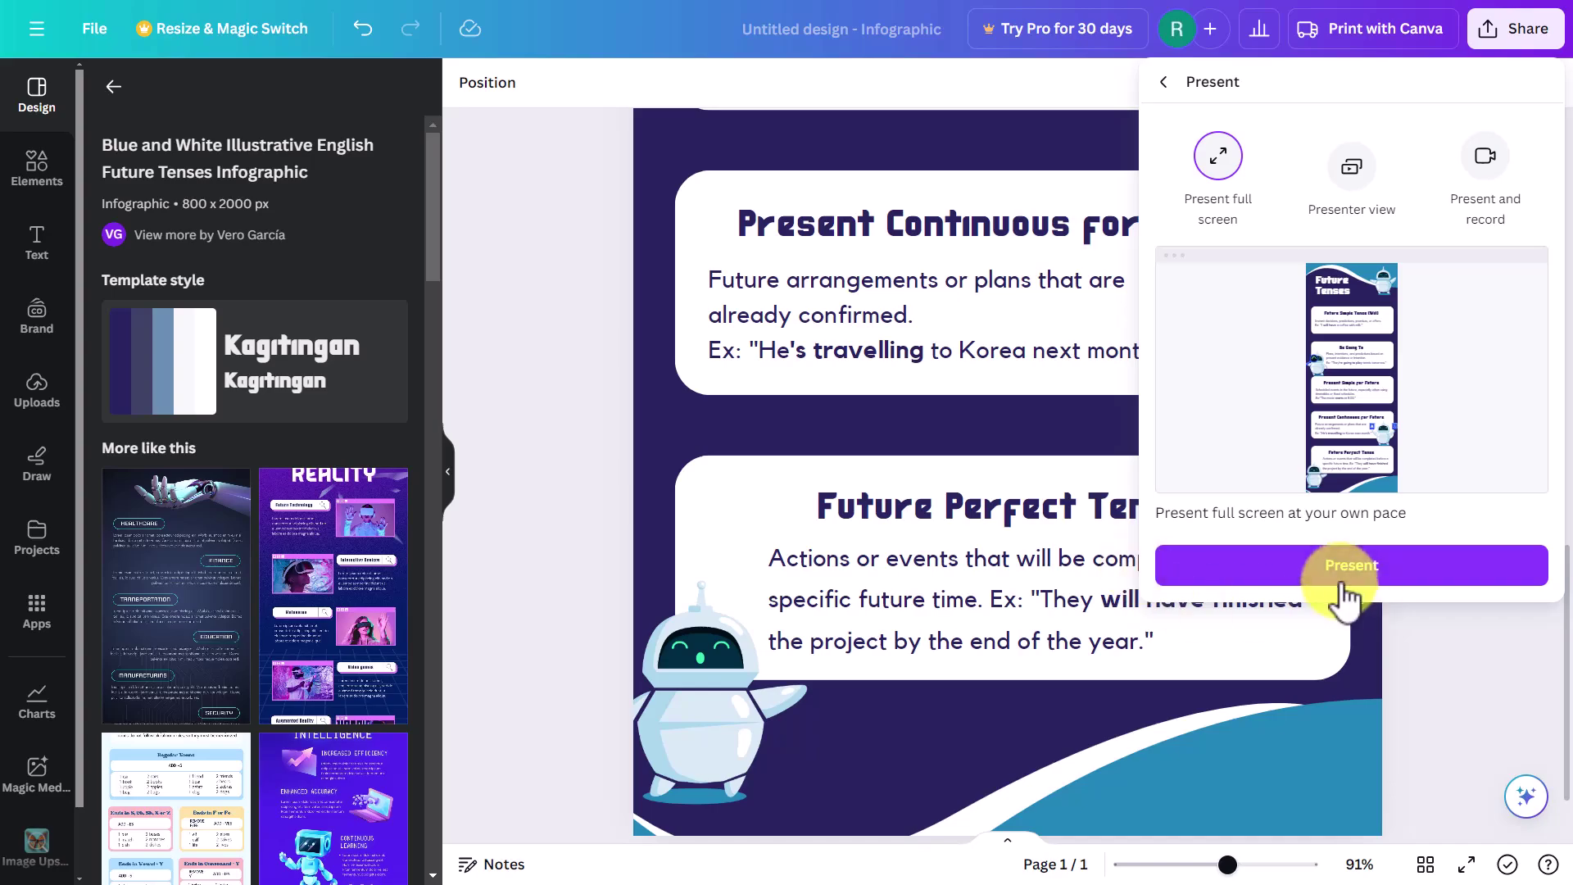
click(1353, 574)
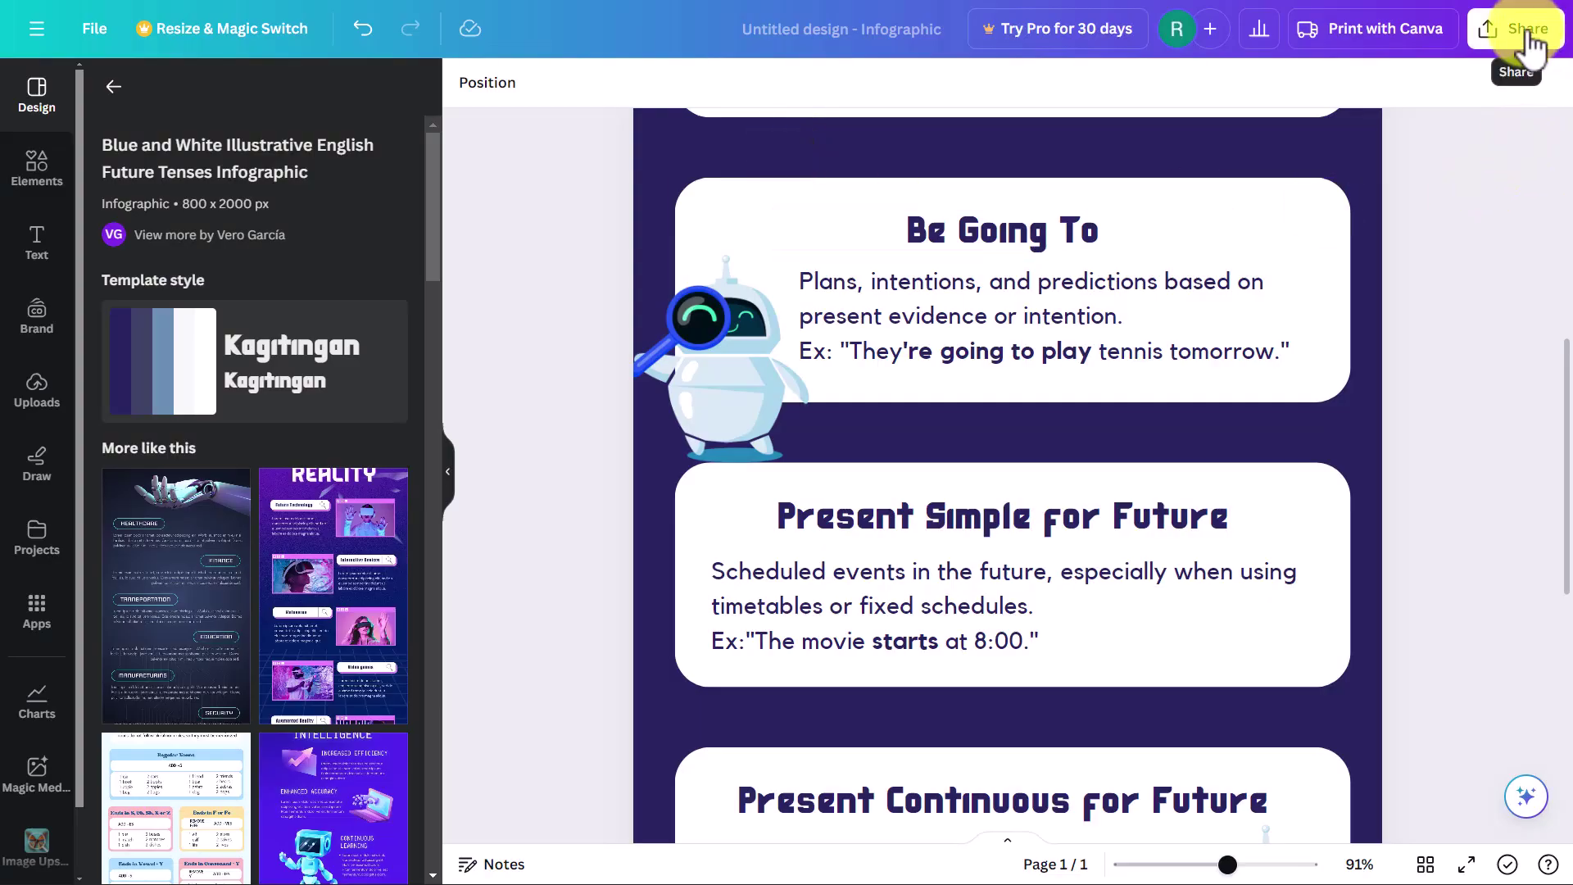
- Give anyone with the link access to the infographic
click(1528, 43)
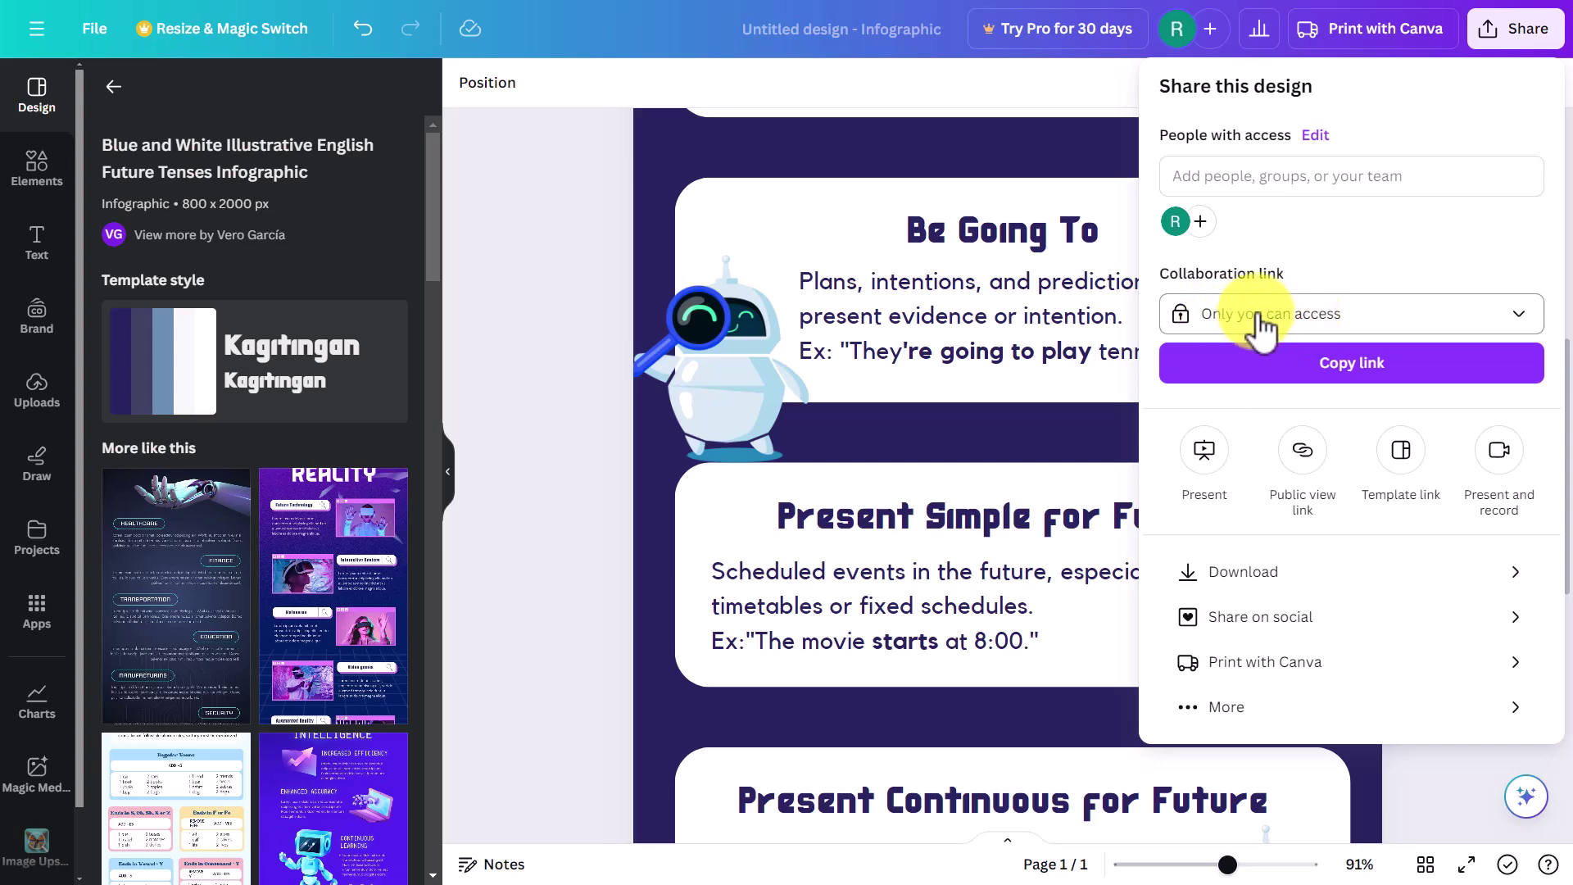
click(1528, 325)
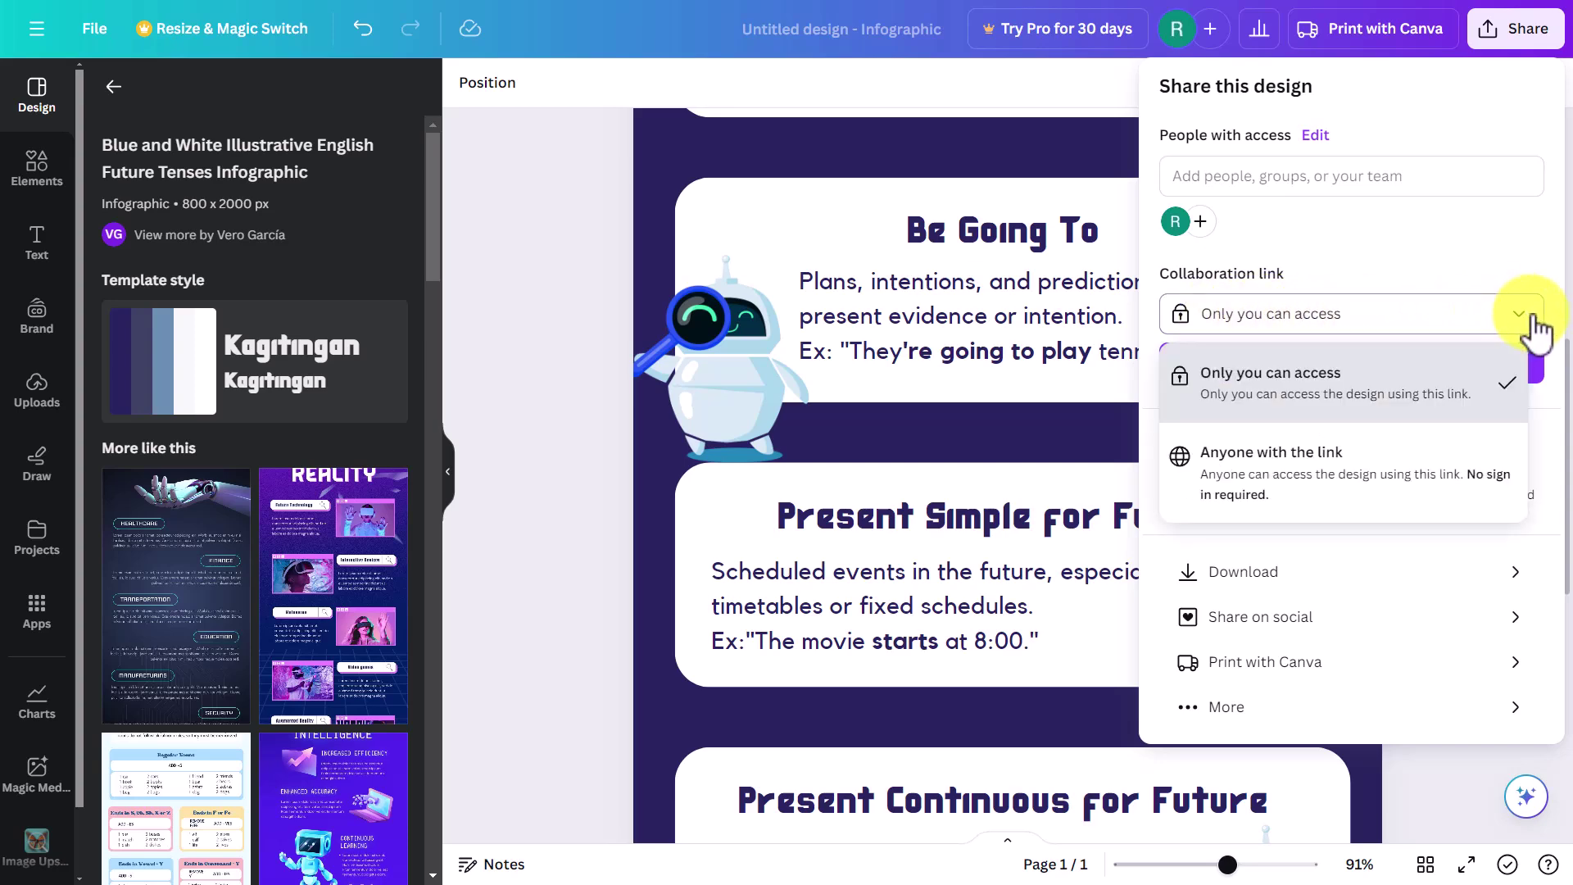
click(1255, 459)
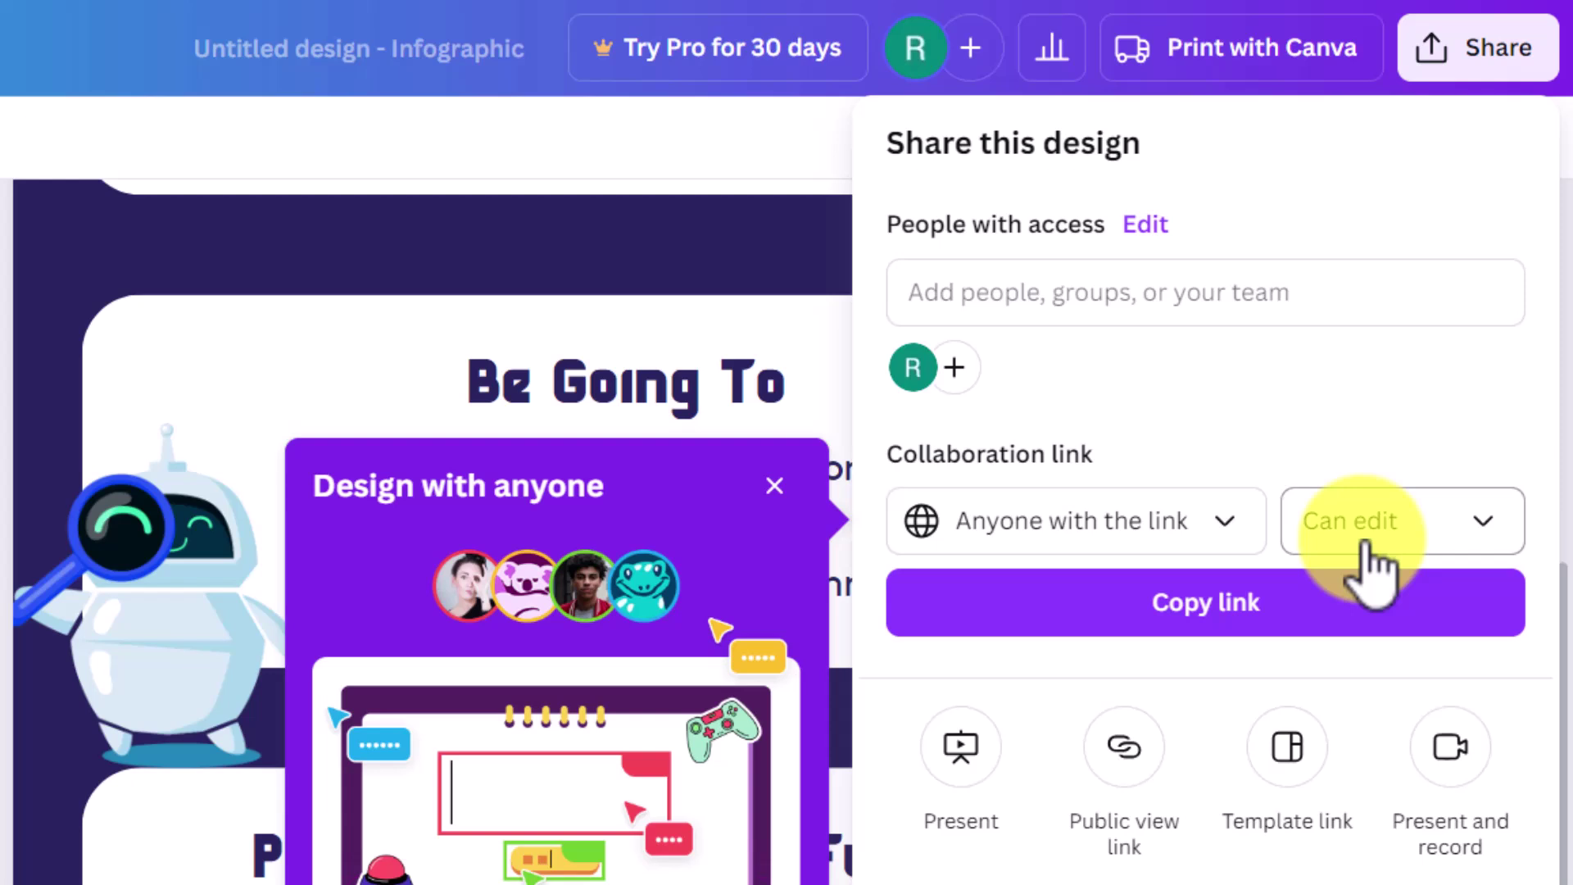
- Make the collaboration link view-only, copy it, and close the sharing panel
click(1495, 532)
click(1214, 621)
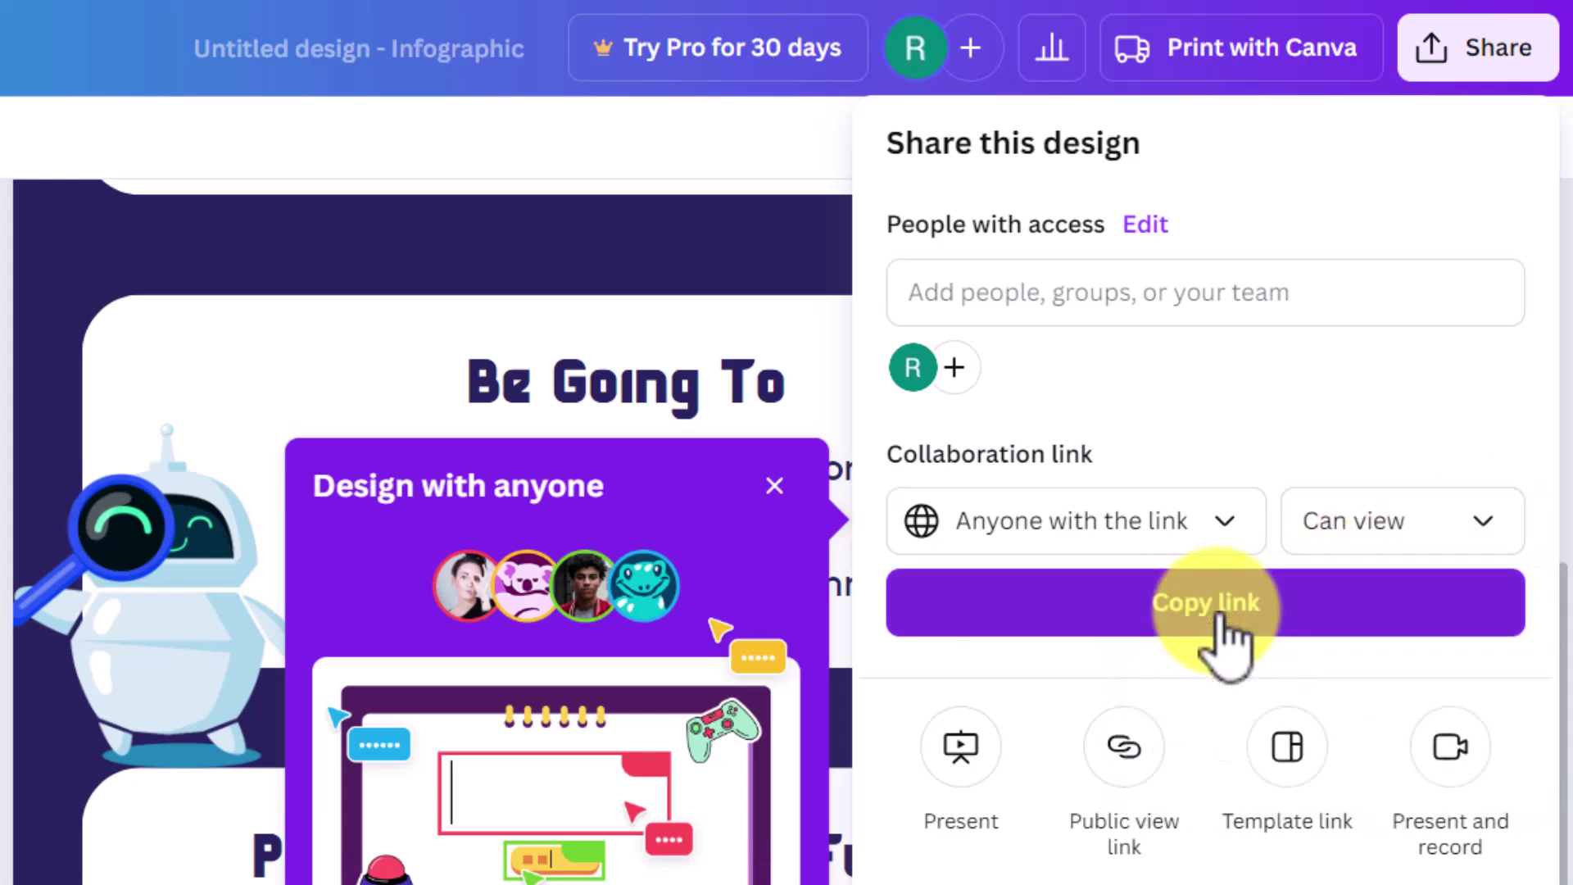
click(1196, 604)
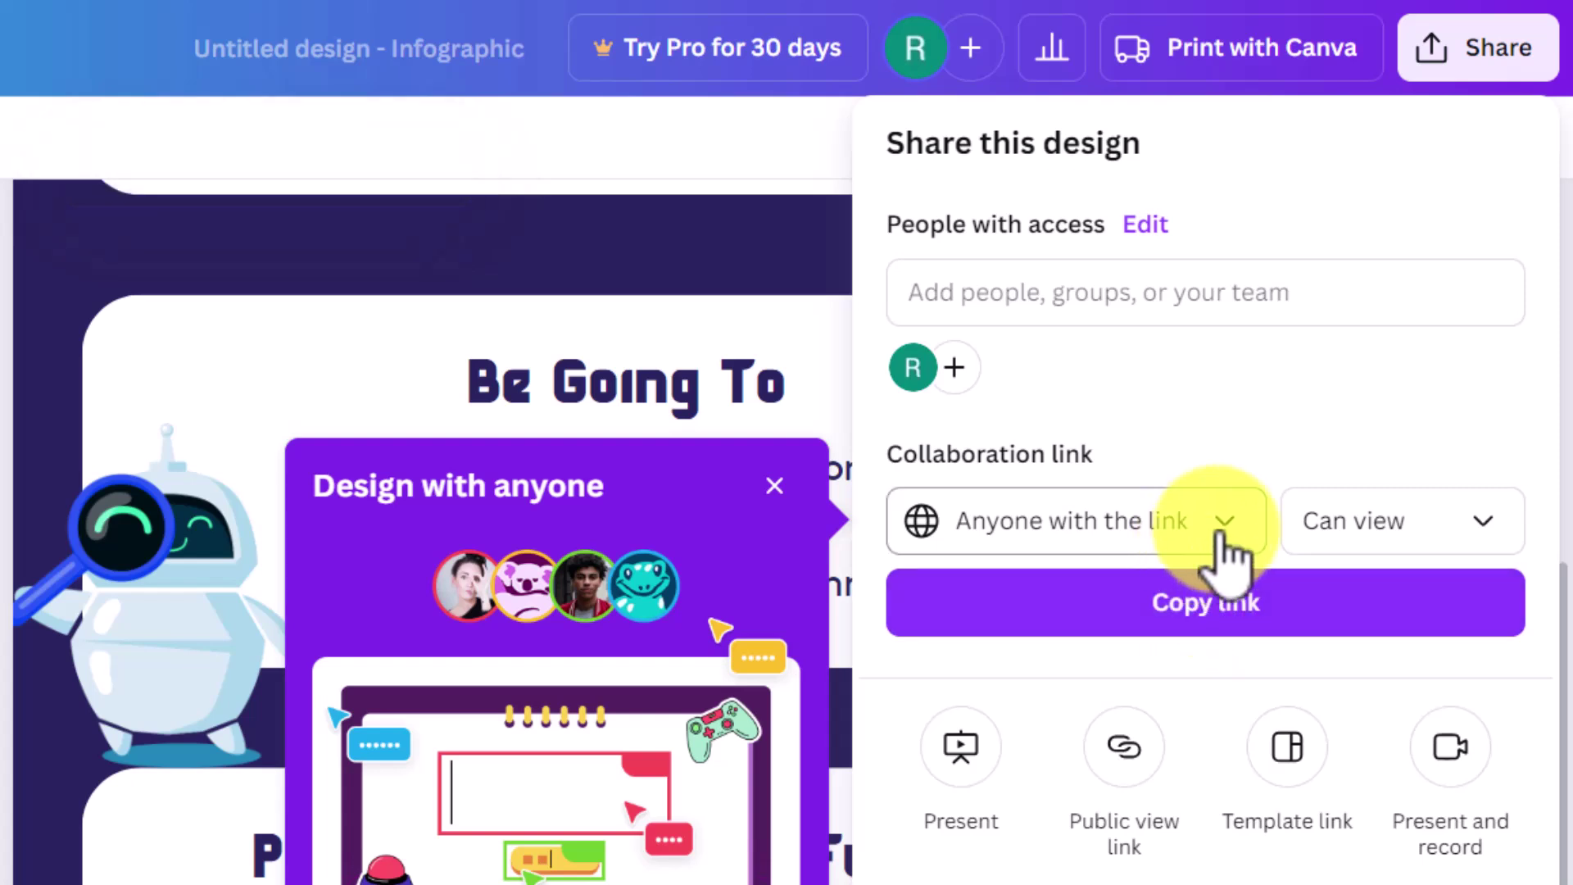
click(1487, 525)
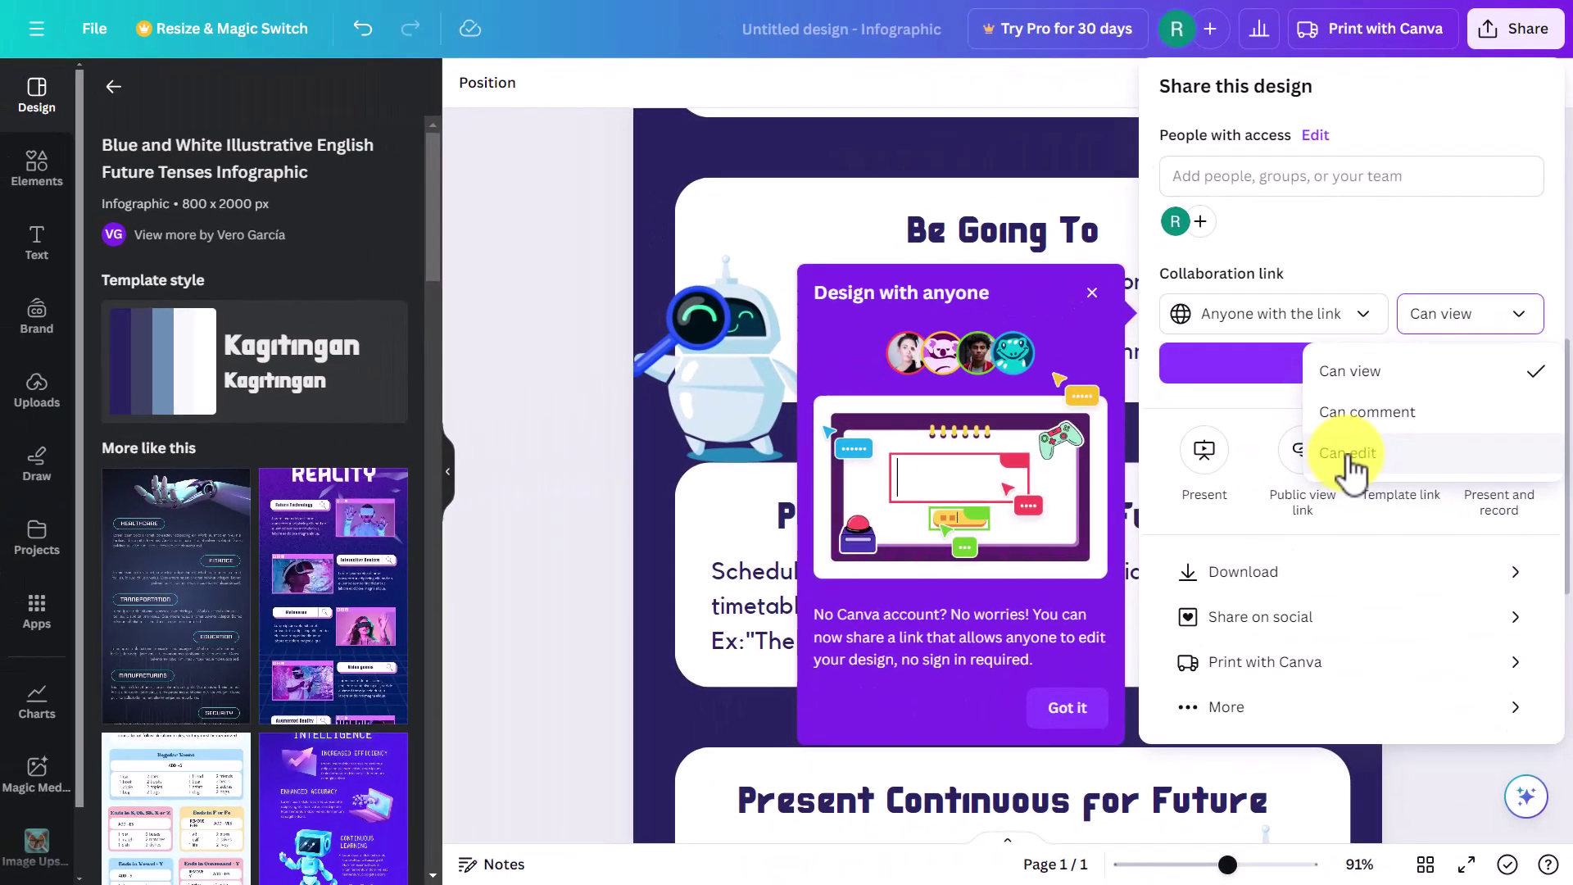
click(693, 116)
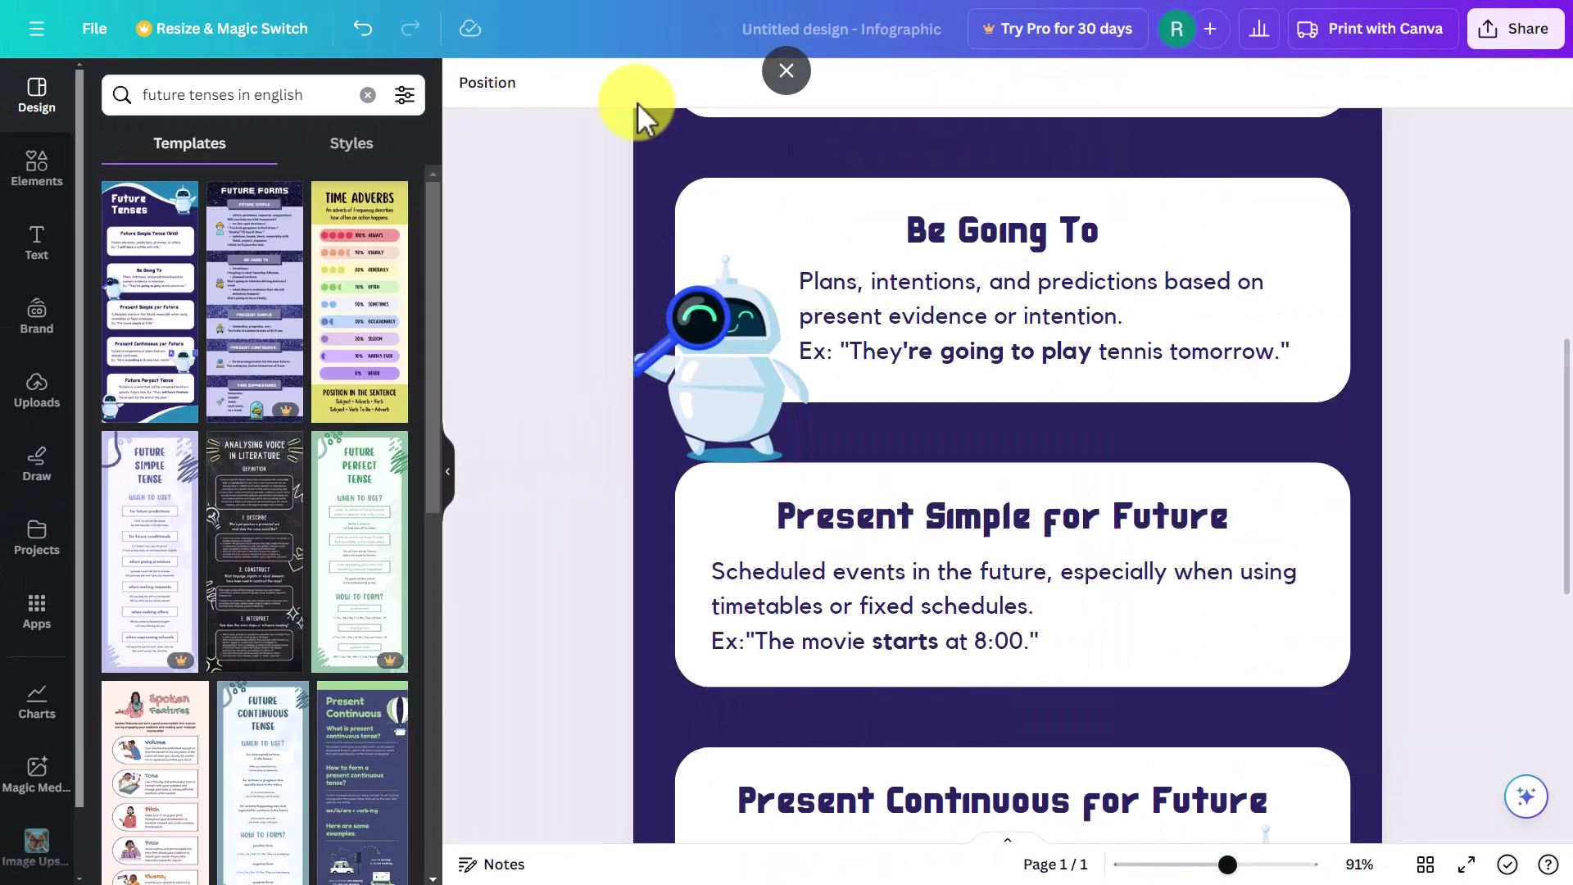
- Go back to the Canva home page and create a new blank Whiteboard design
click(33, 31)
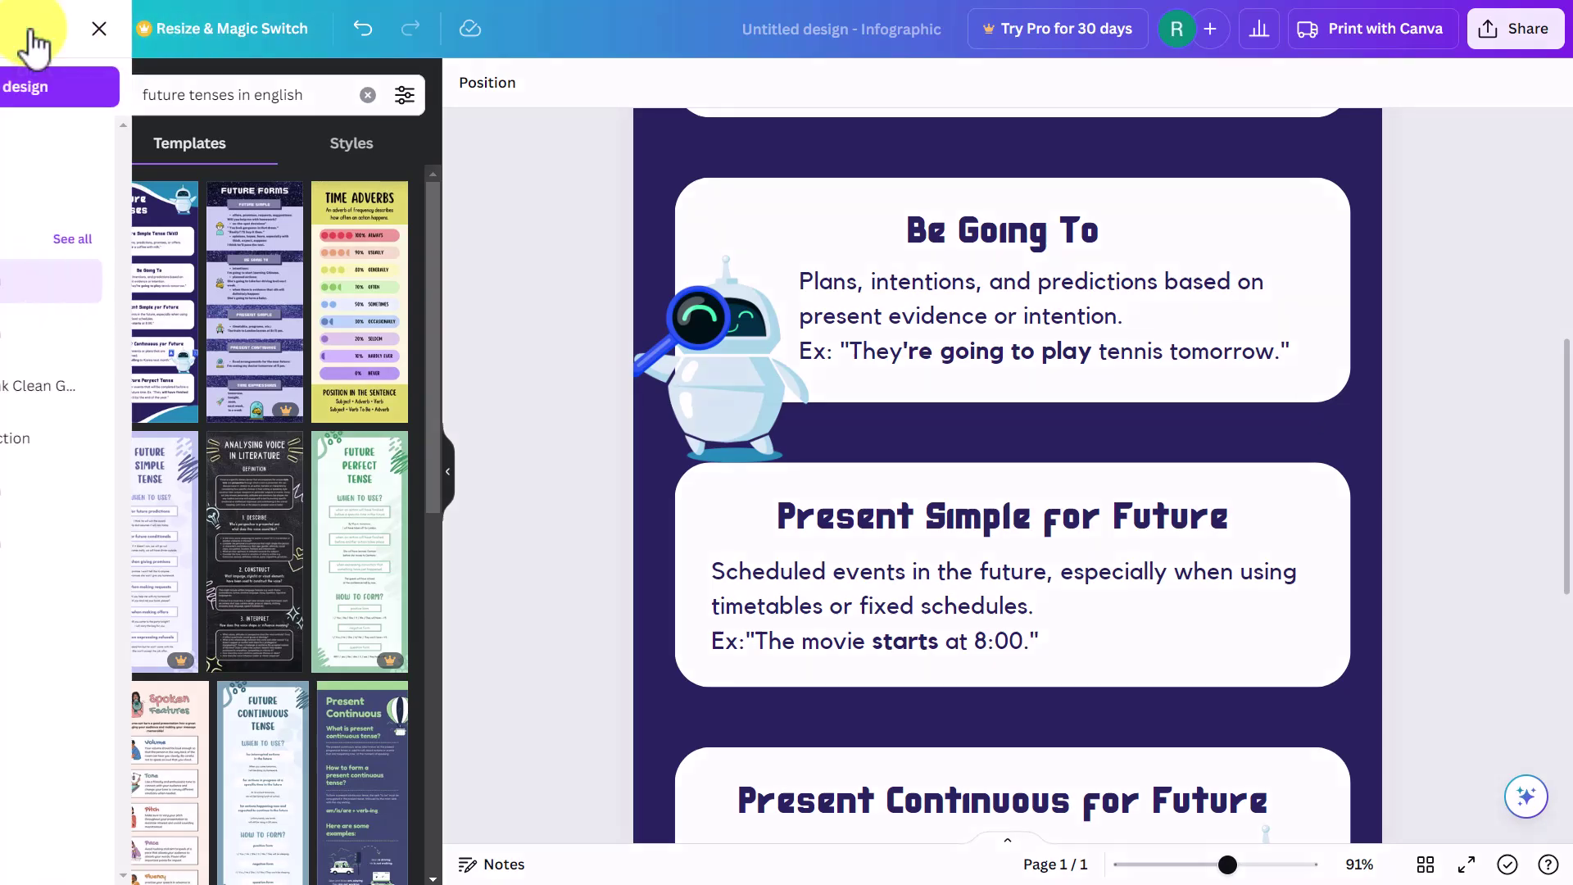
click(50, 42)
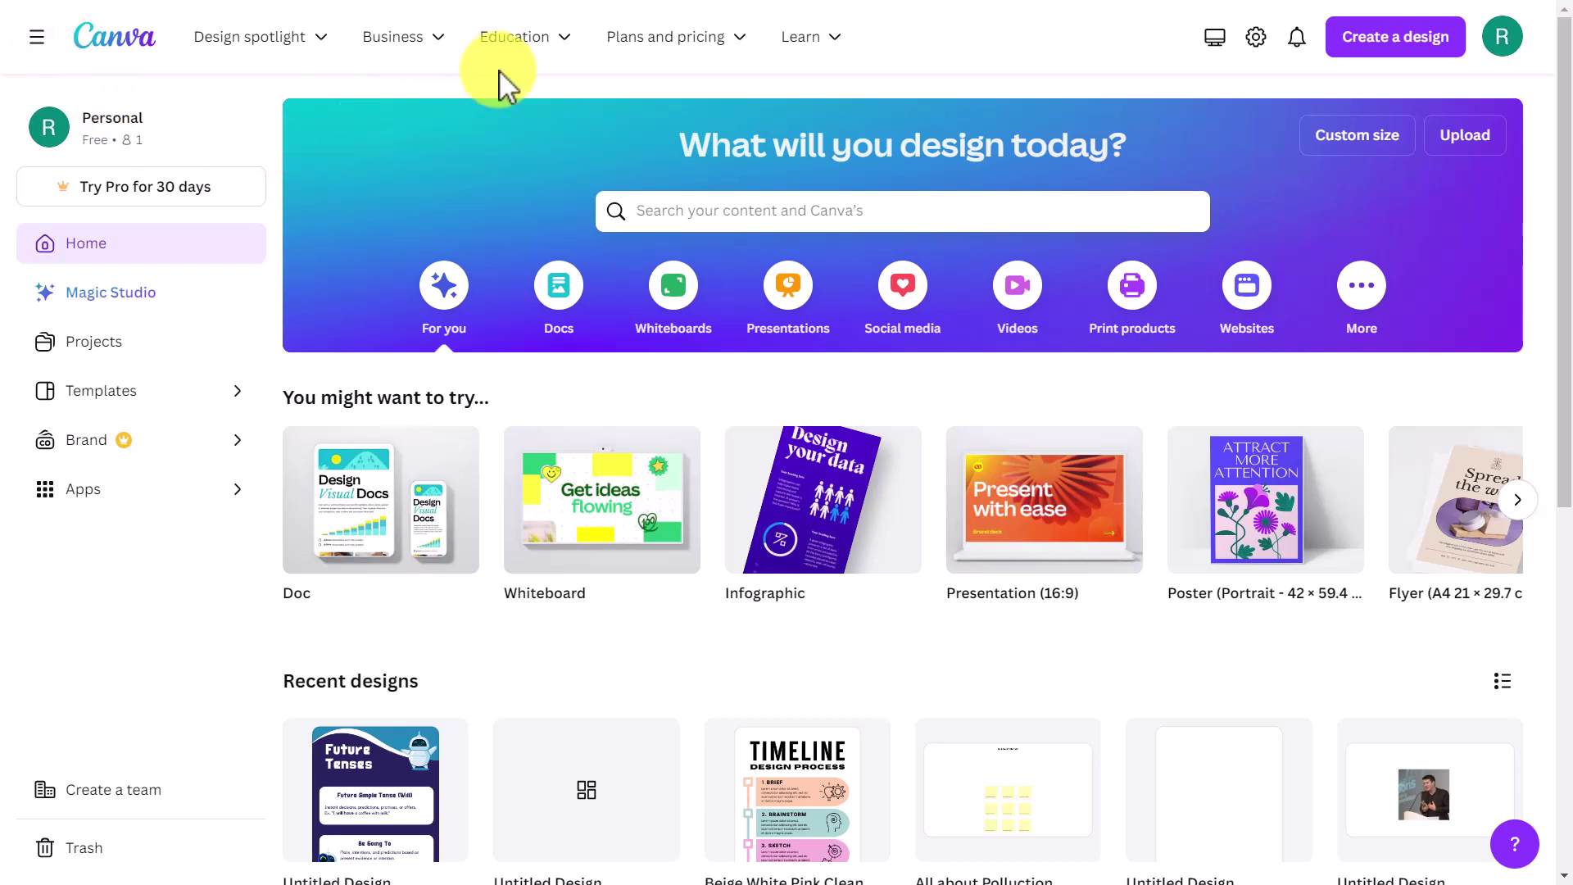
click(672, 299)
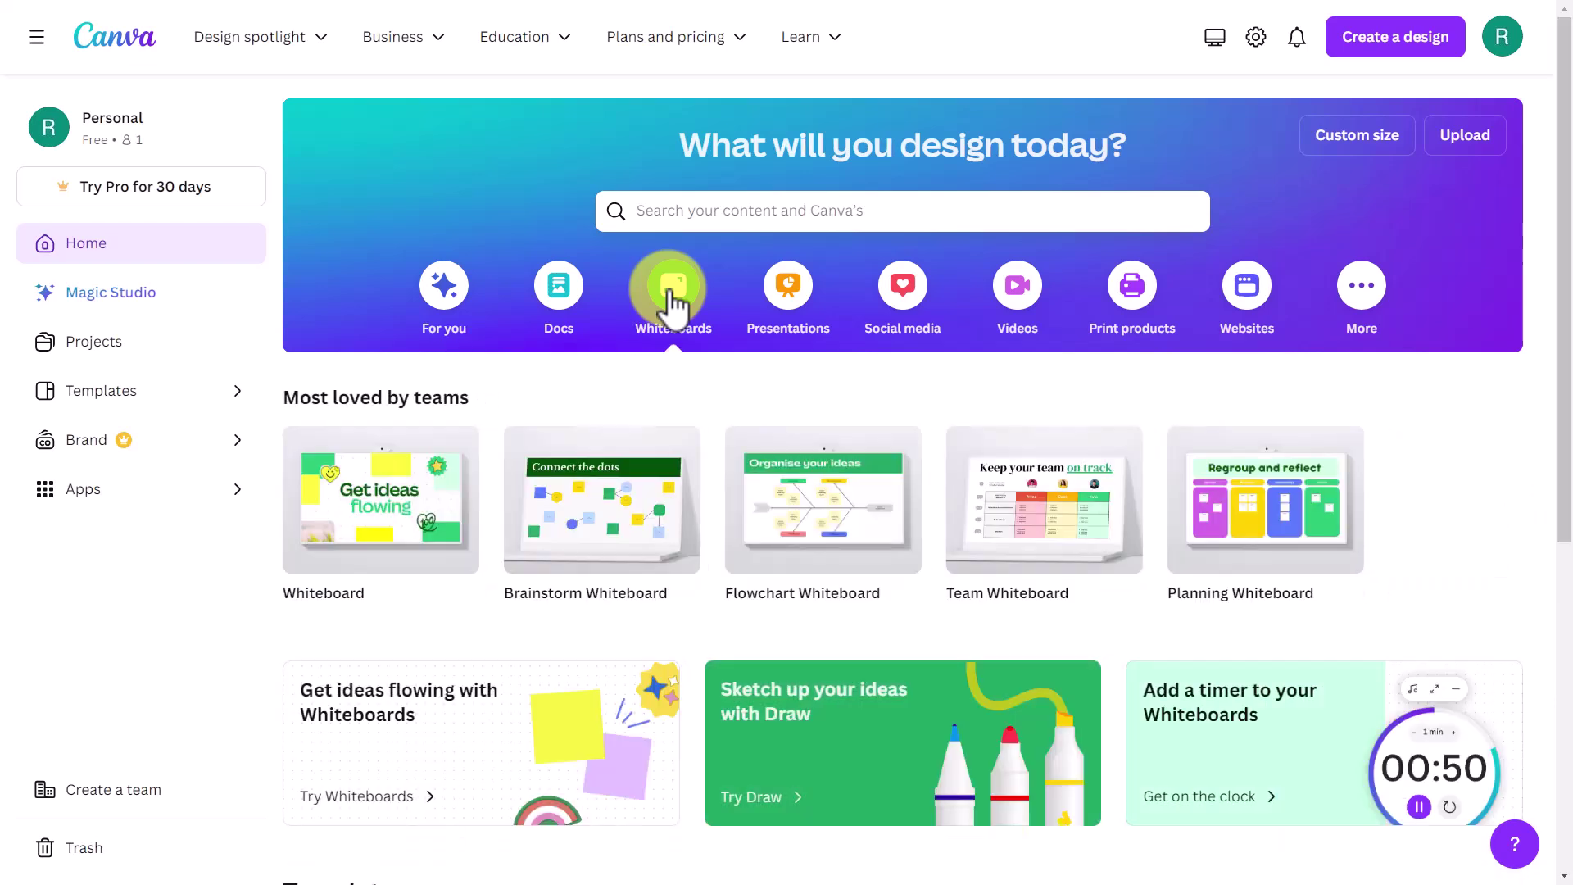
mouse_move(404, 503)
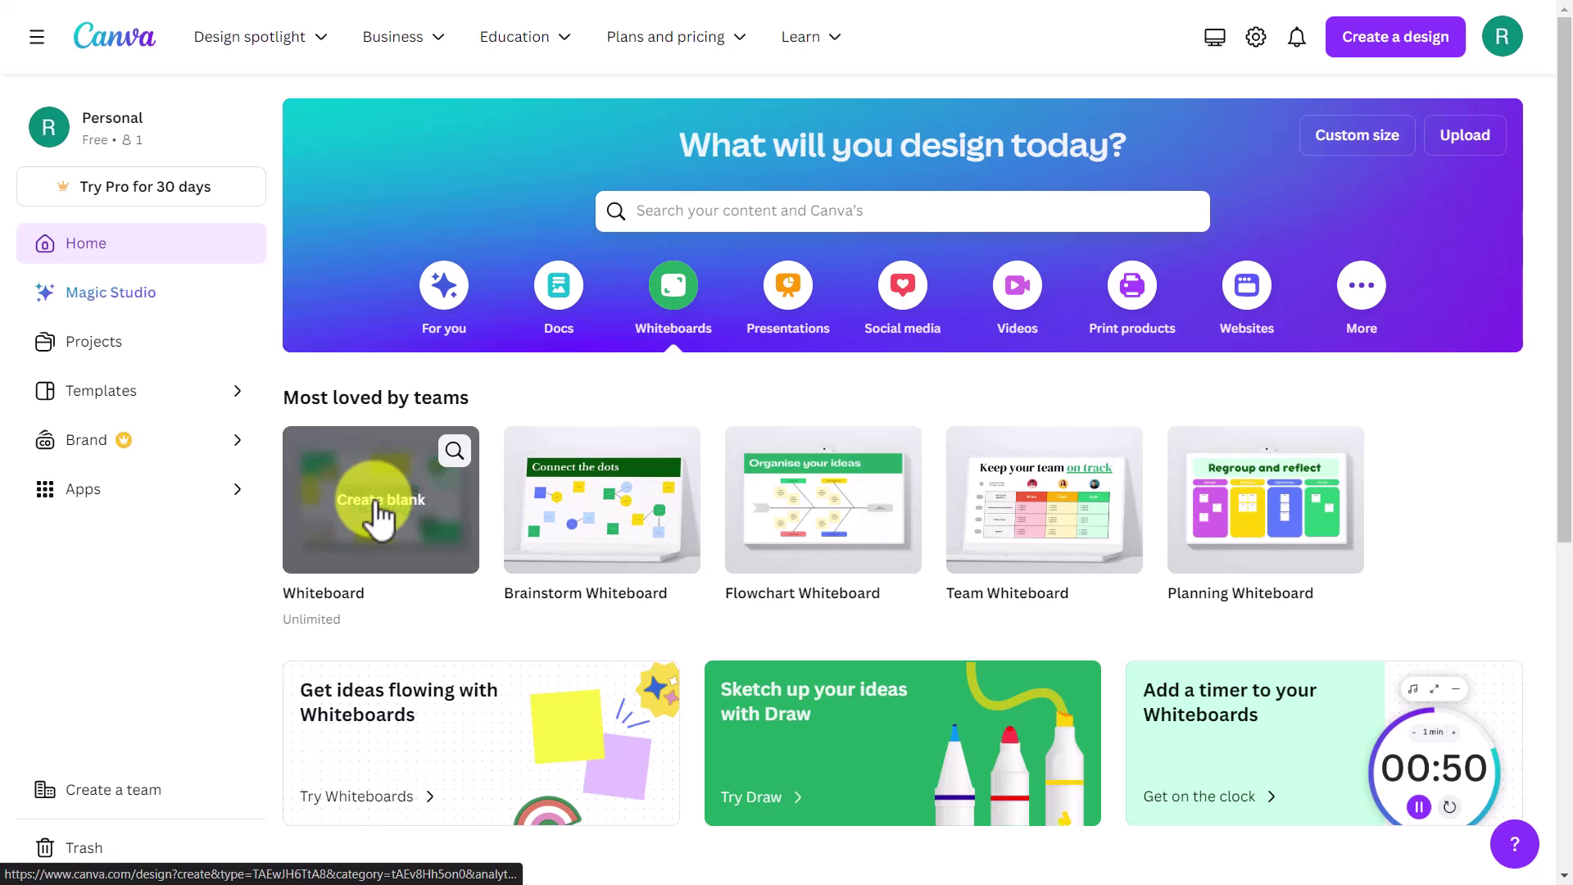
click(379, 515)
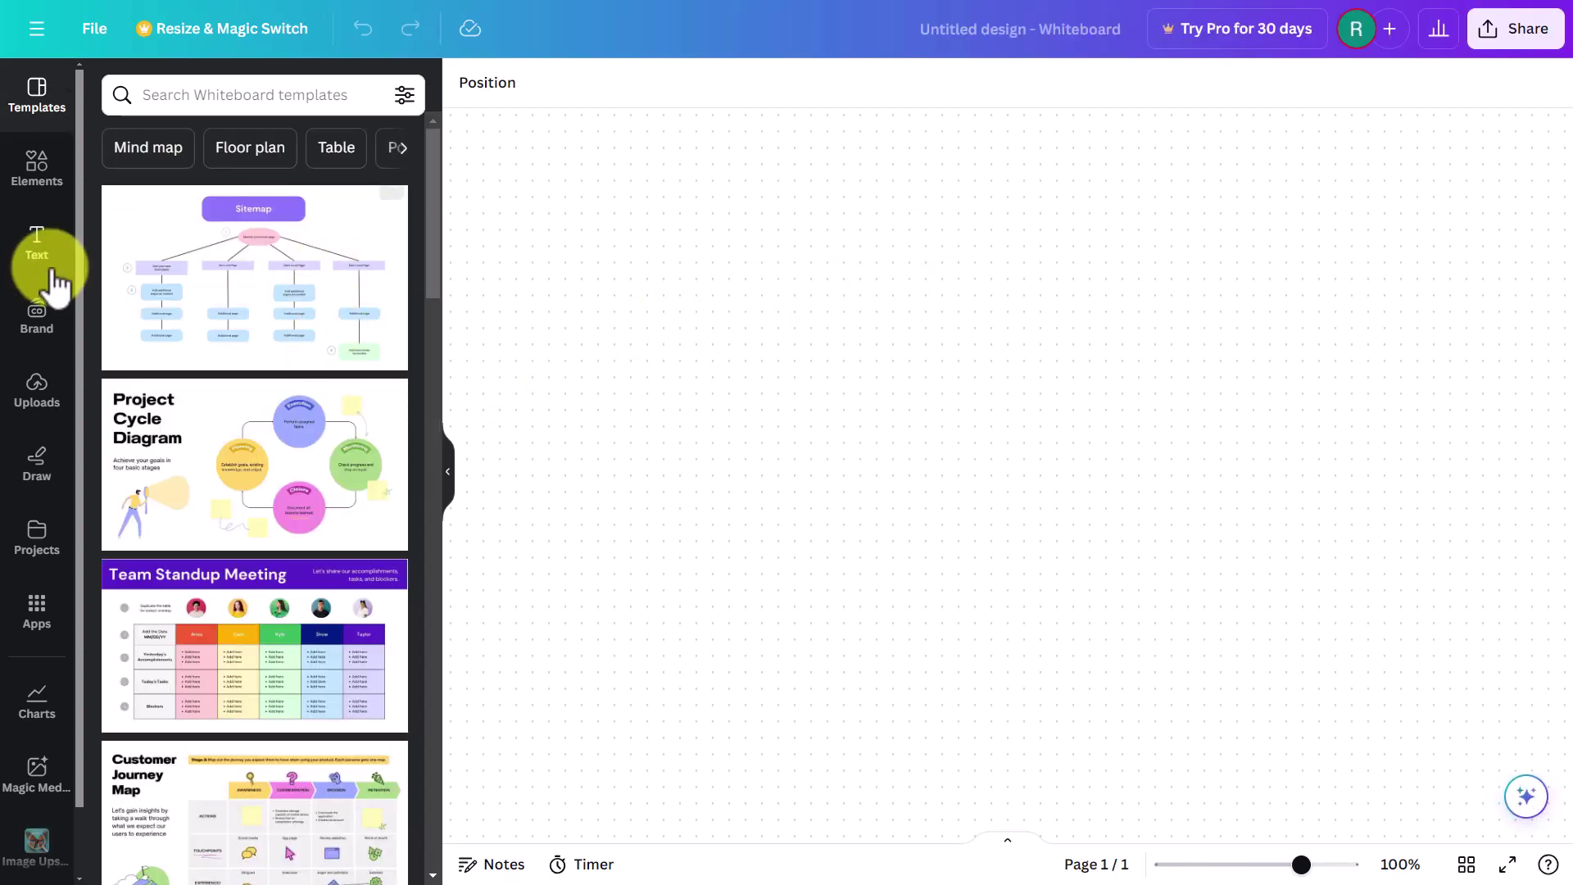
- Add a wide heading to the whiteboard reading 'How do we reduce pollution?'
click(36, 243)
drag(279, 317, 685, 210)
double_click(811, 214)
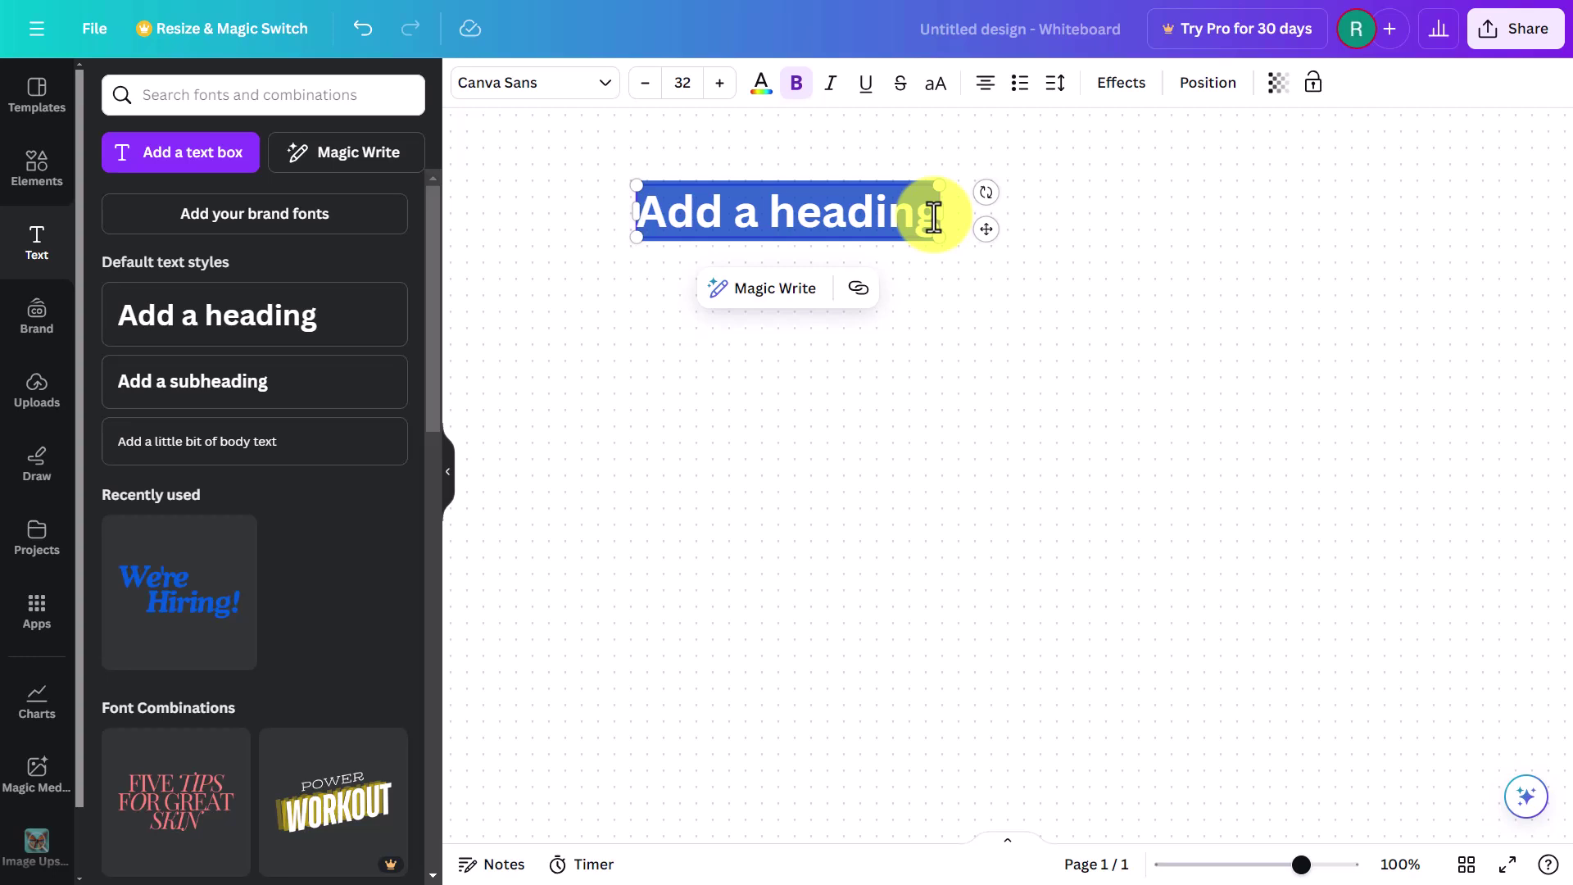
drag(941, 211, 1408, 213)
click(1173, 207)
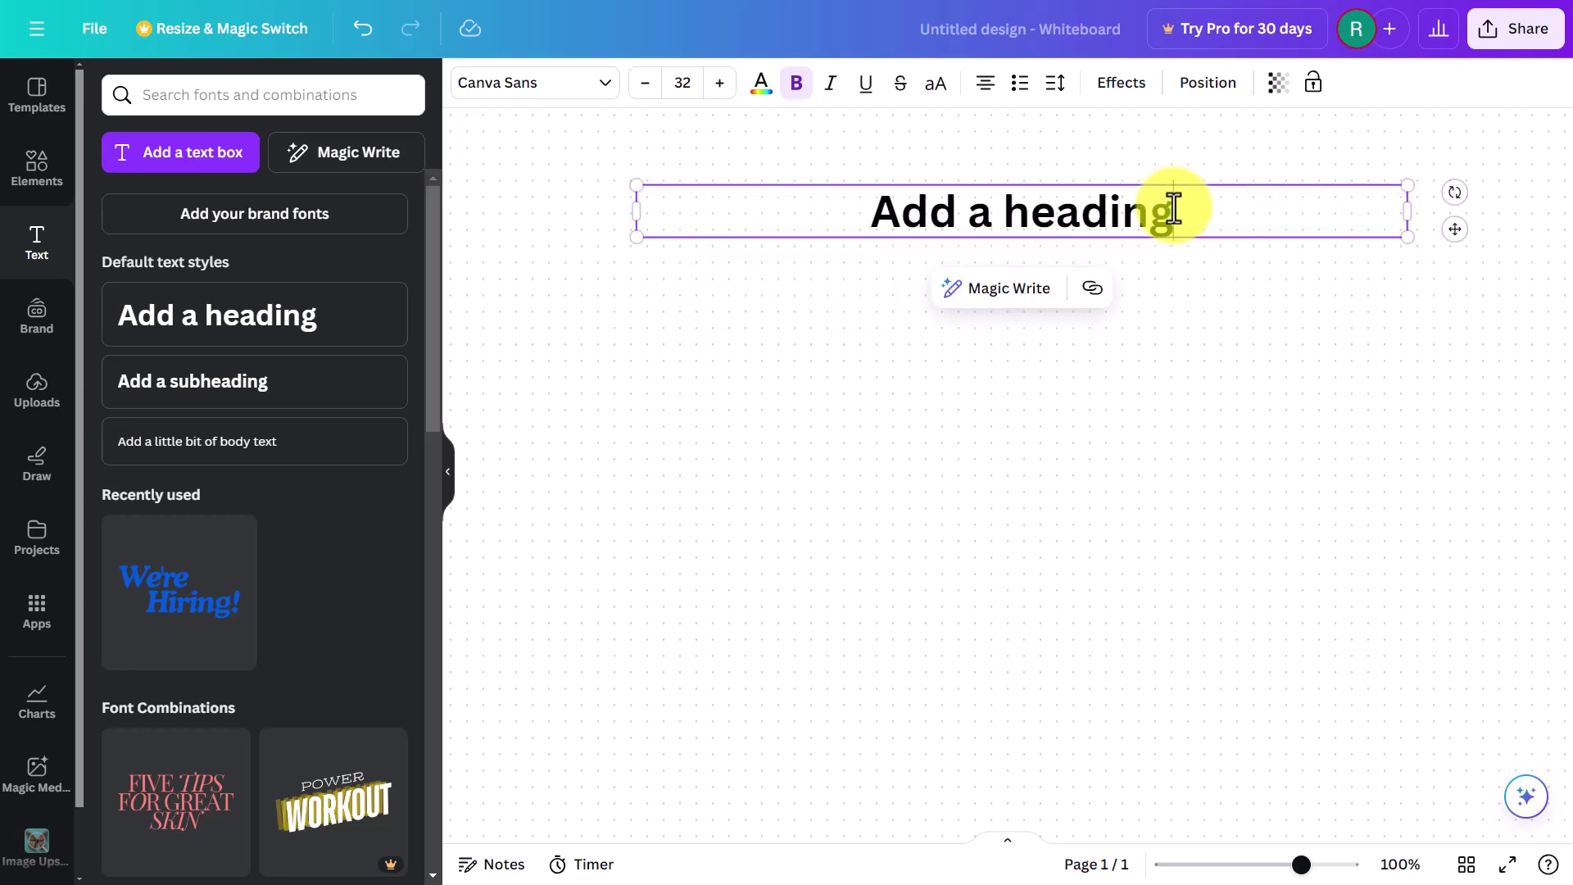
key(BackSpace)
key(BackSpace)
key(BackSpace)
key(BackSpace)
key(BackSpace)
key(BackSpace)
key(BackSpace)
key(BackSpace)
key(BackSpace)
key(BackSpace)
key(BackSpace)
key(BackSpace)
key(BackSpace)
text(How)
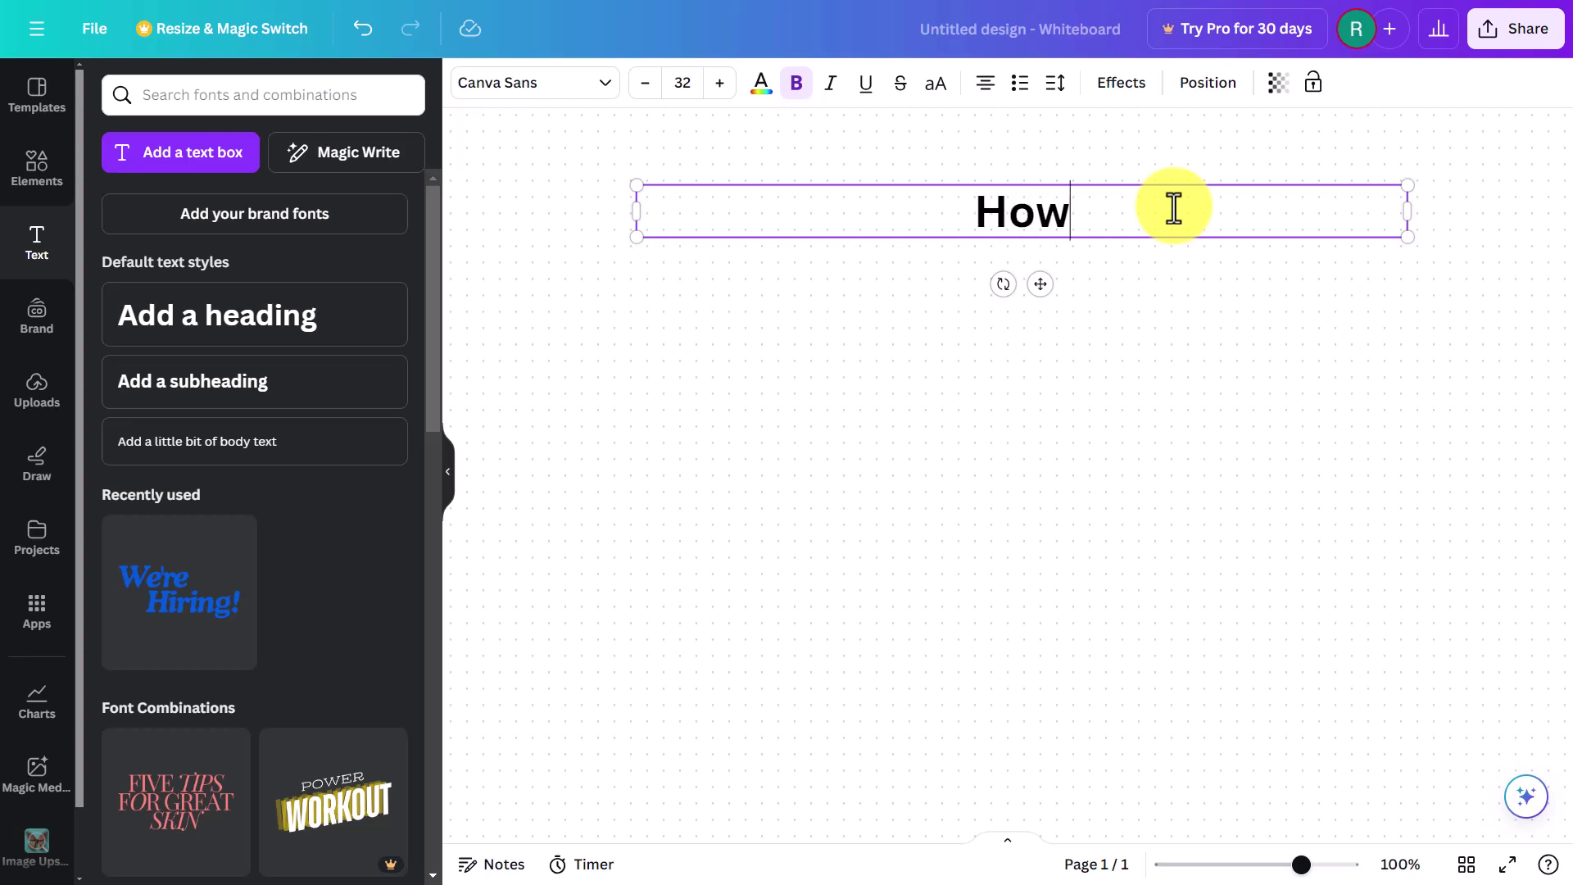
text( do we re)
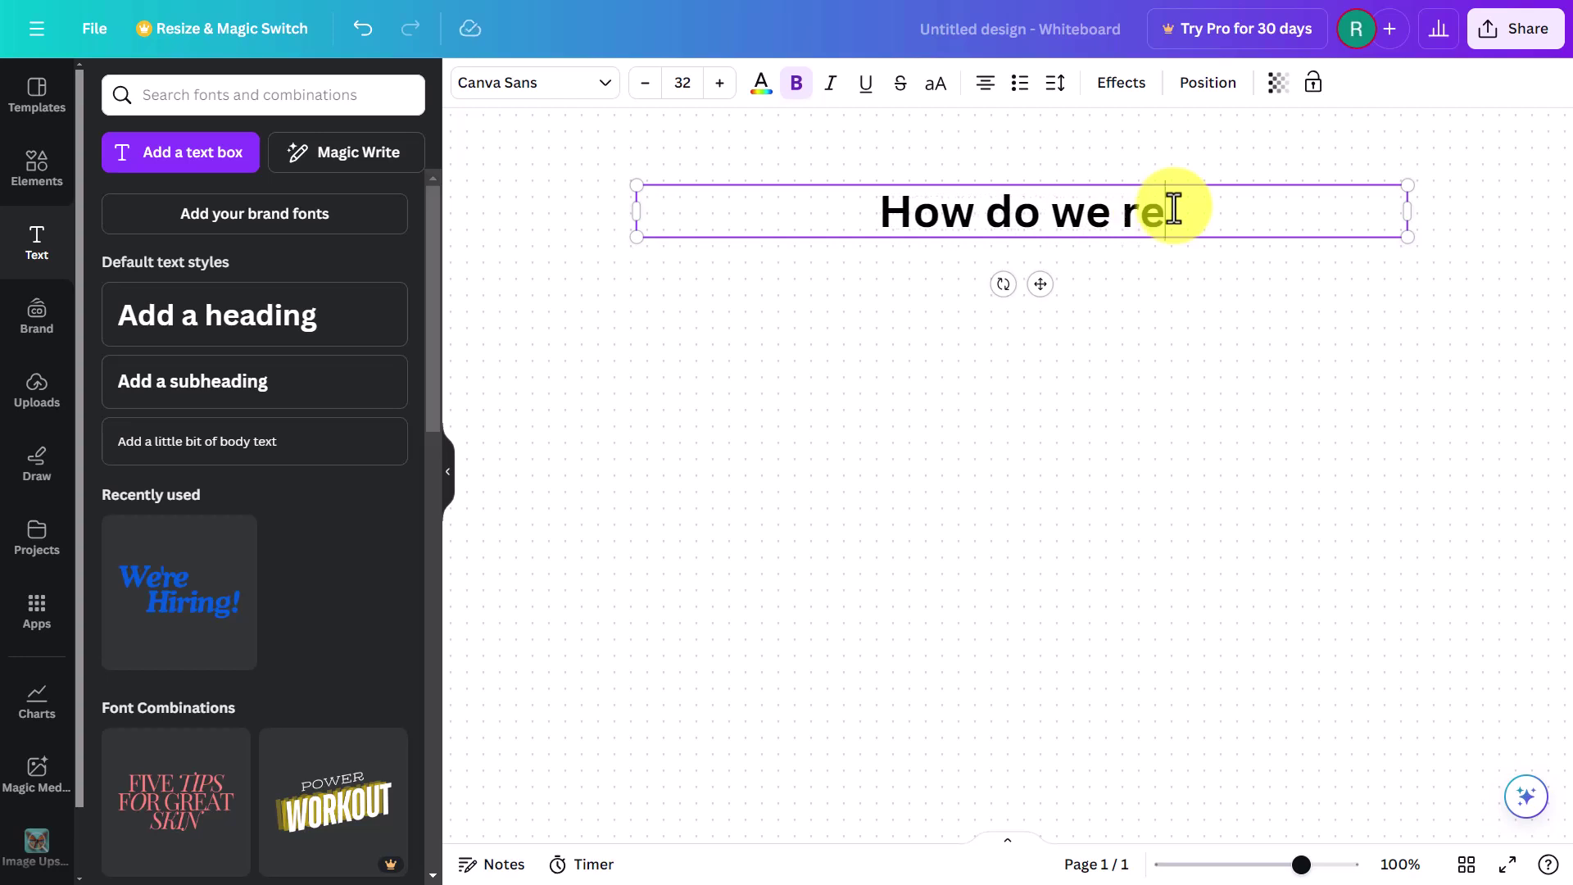
text(duce pollution)
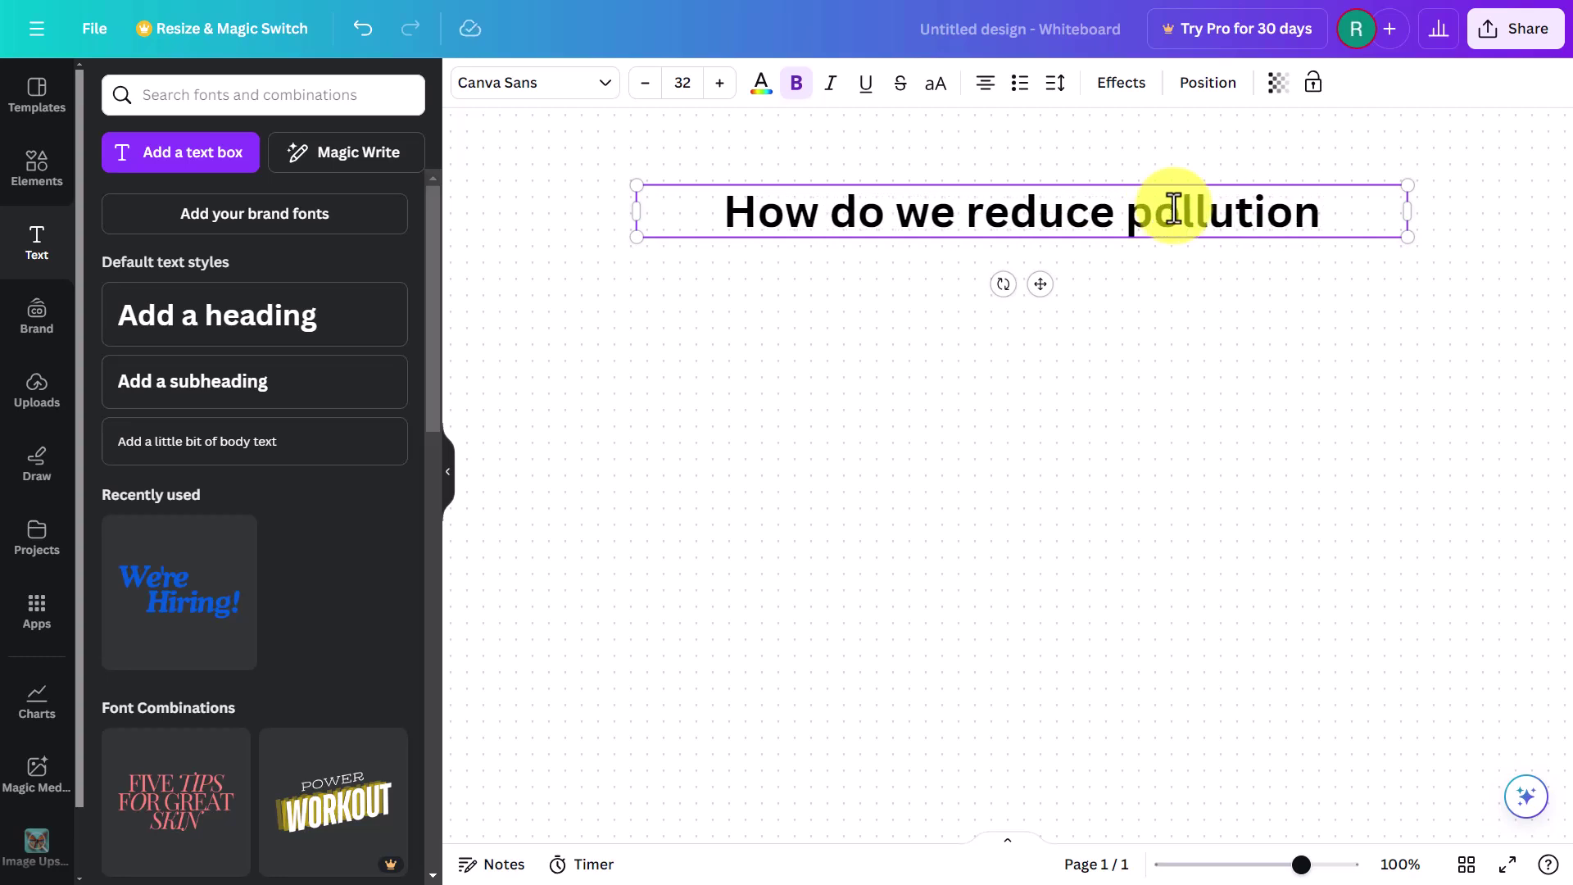
text(?)
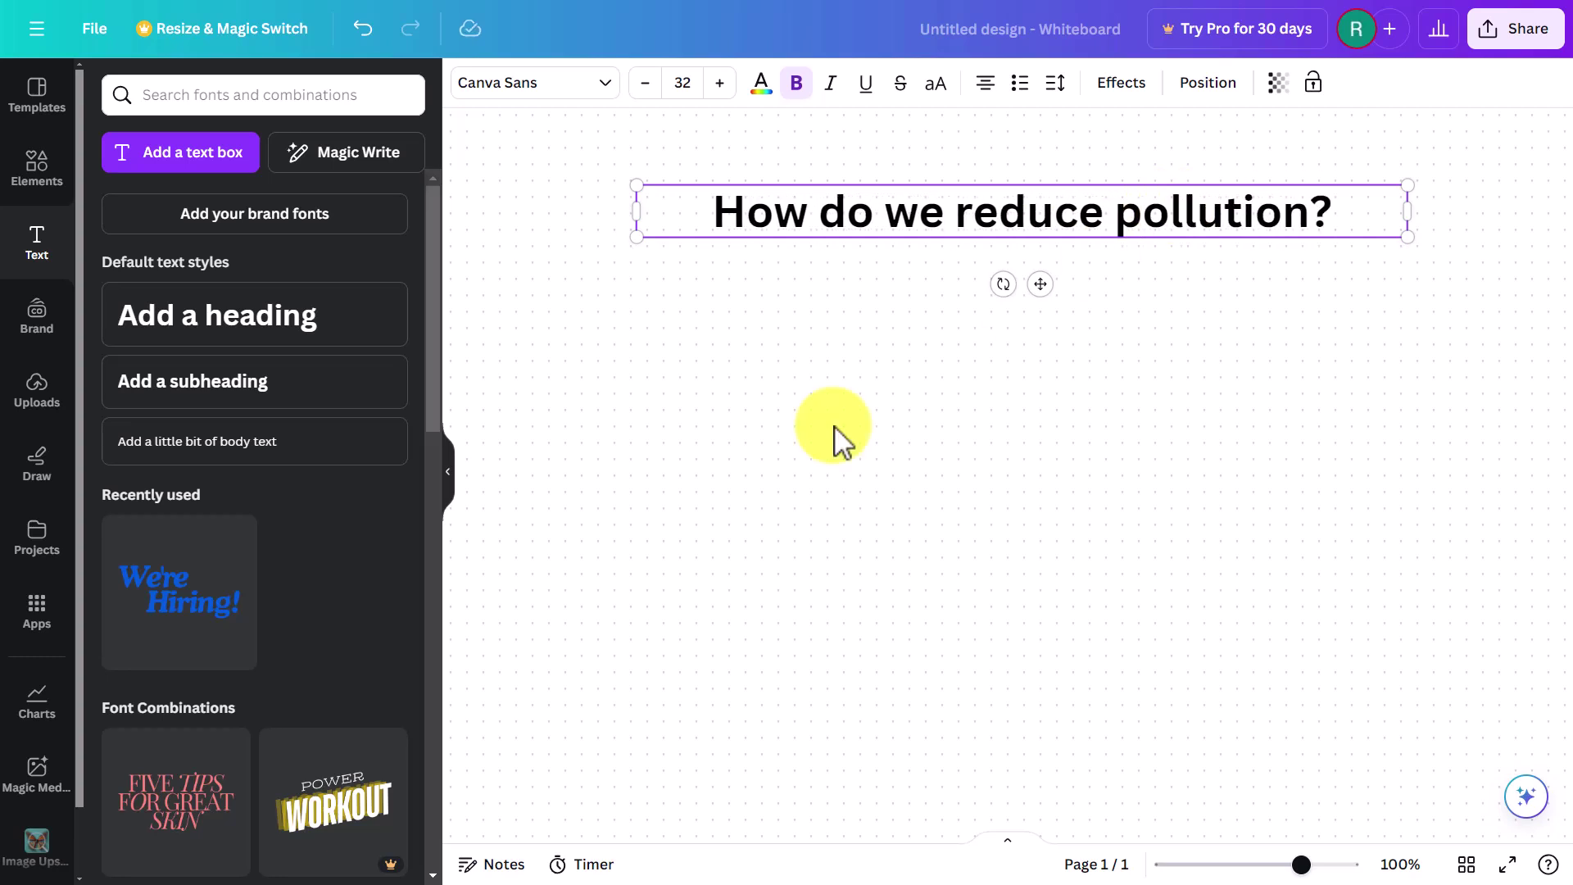
click(696, 294)
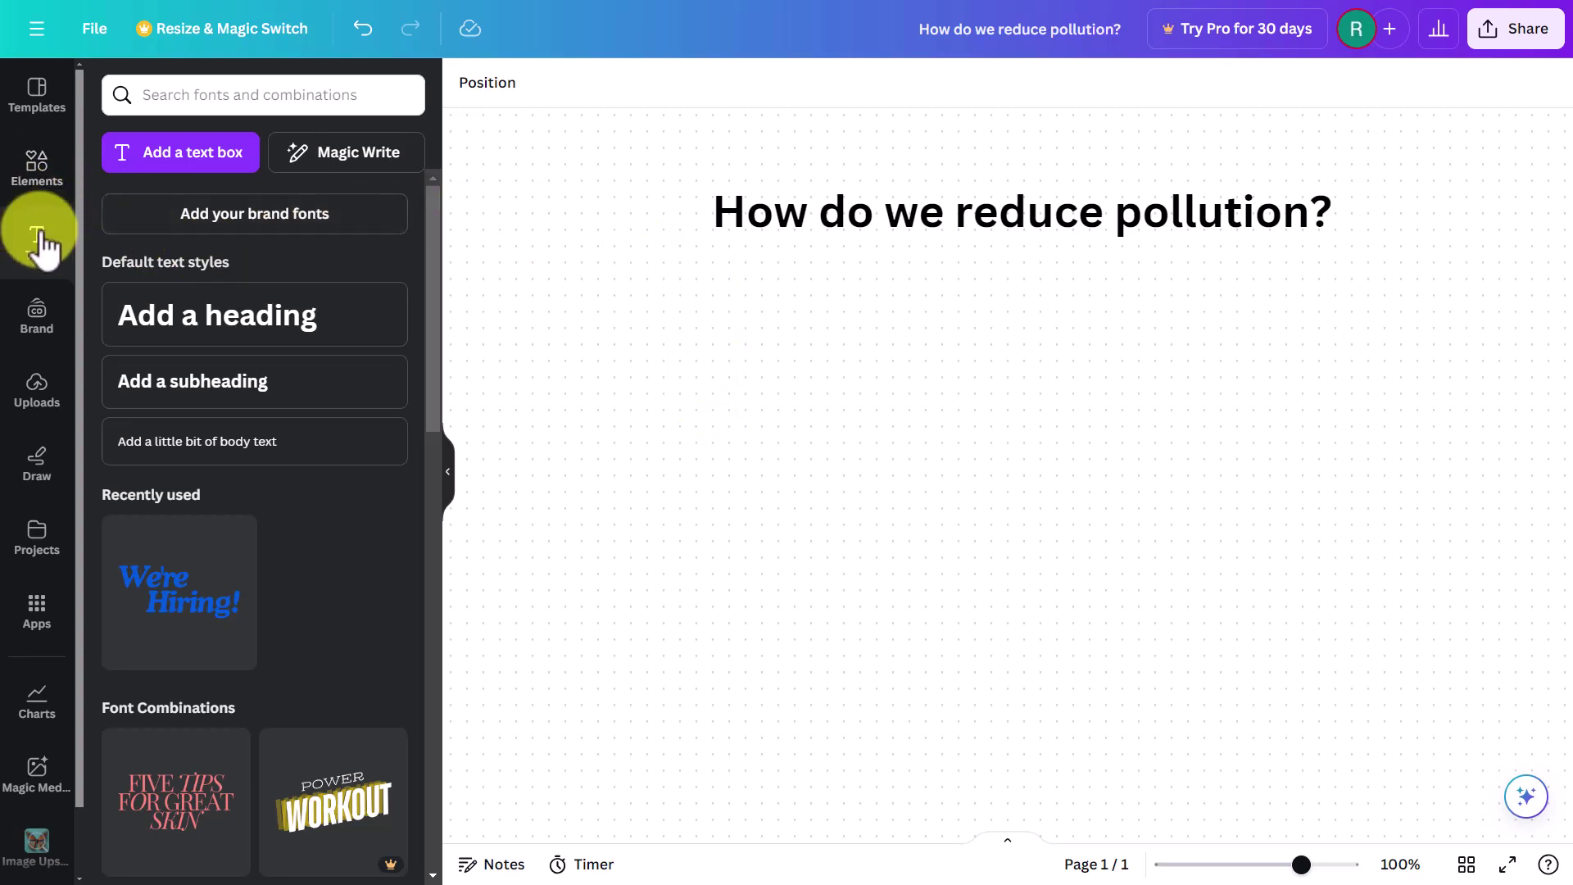
click(45, 175)
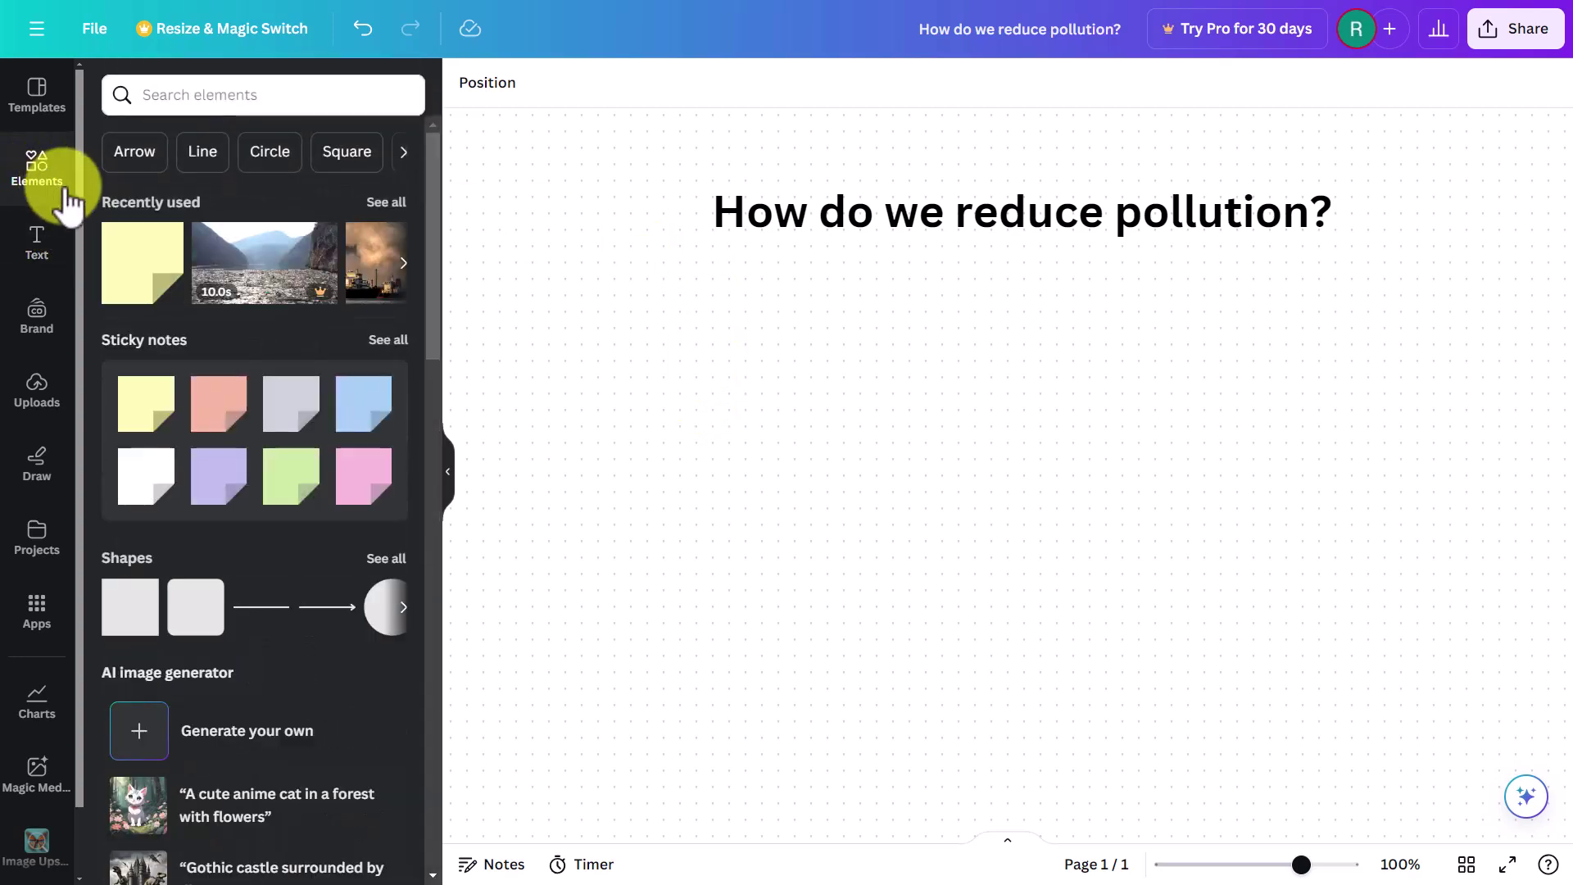
- Place two yellow sticky notes side by side below the heading
drag(144, 426, 606, 350)
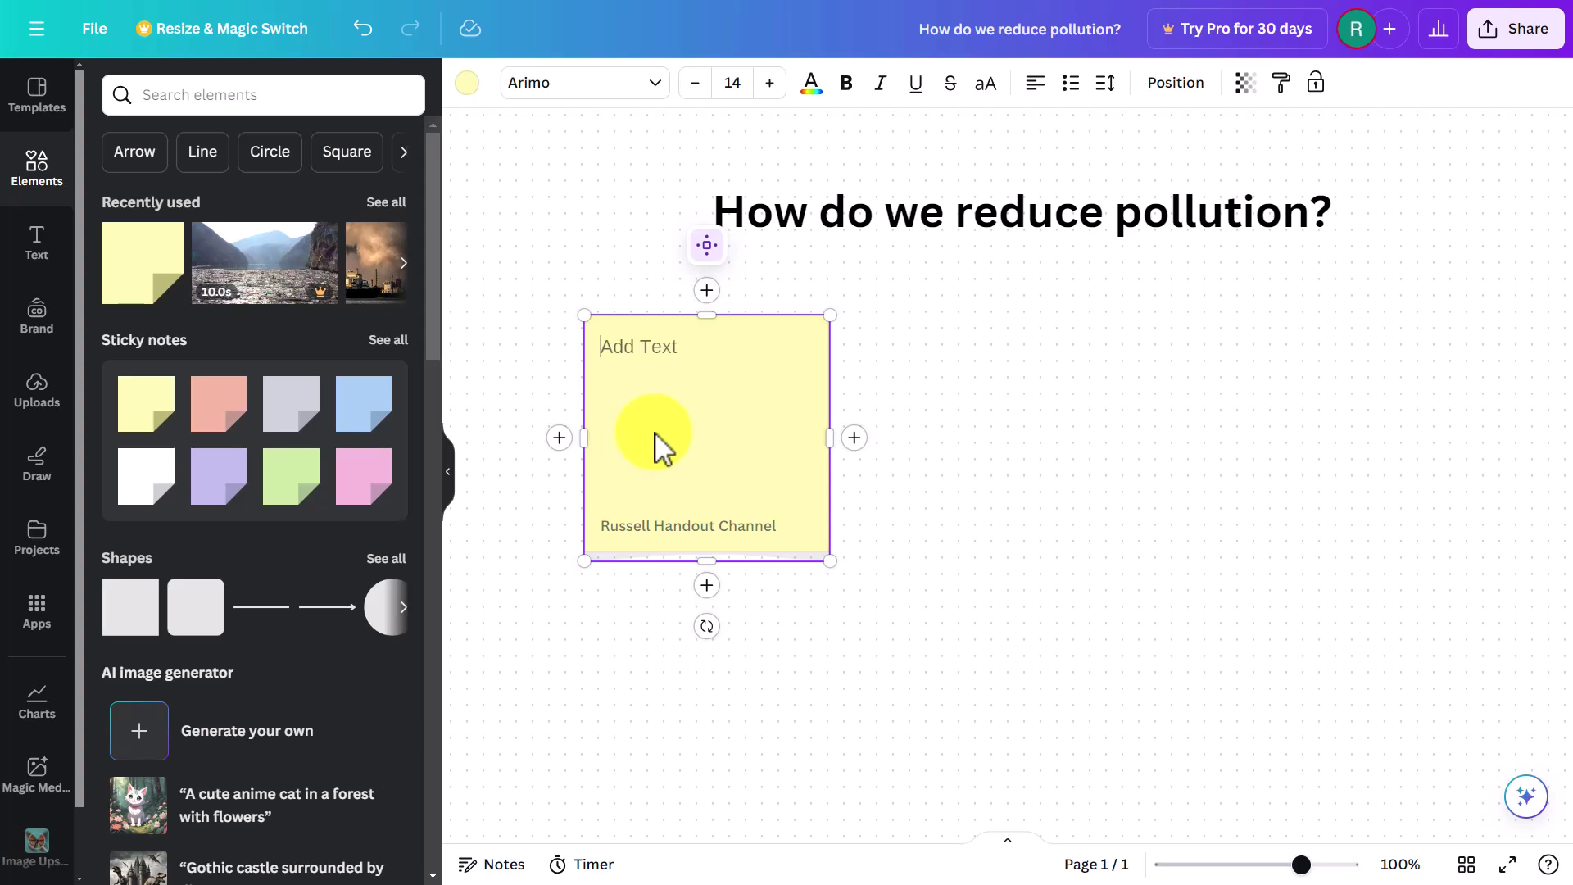
drag(131, 264, 958, 411)
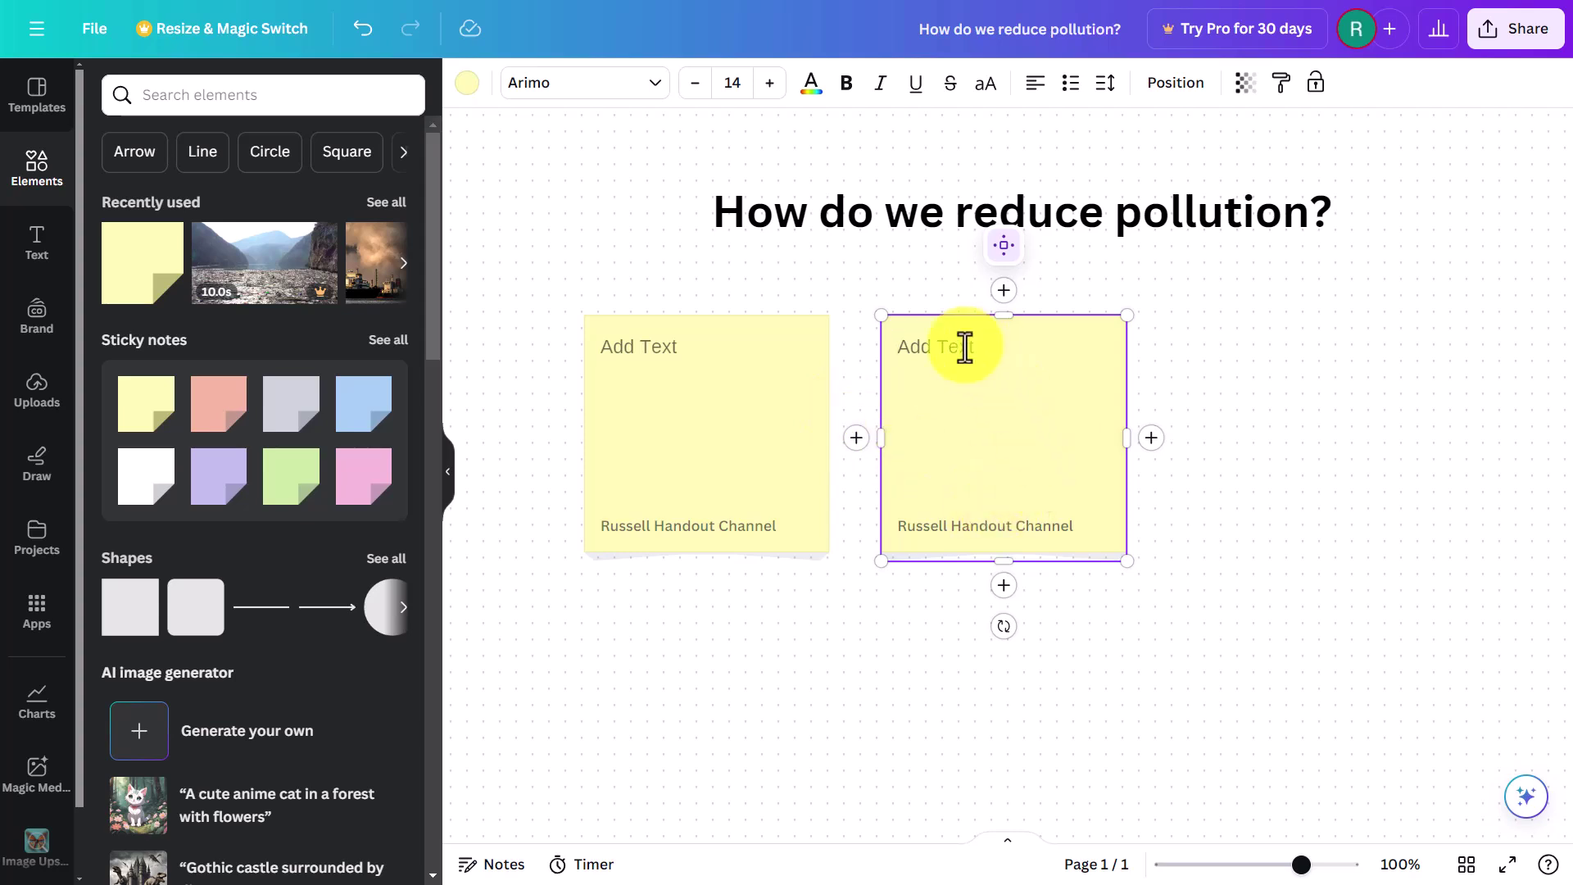
right_click(1035, 405)
click(906, 435)
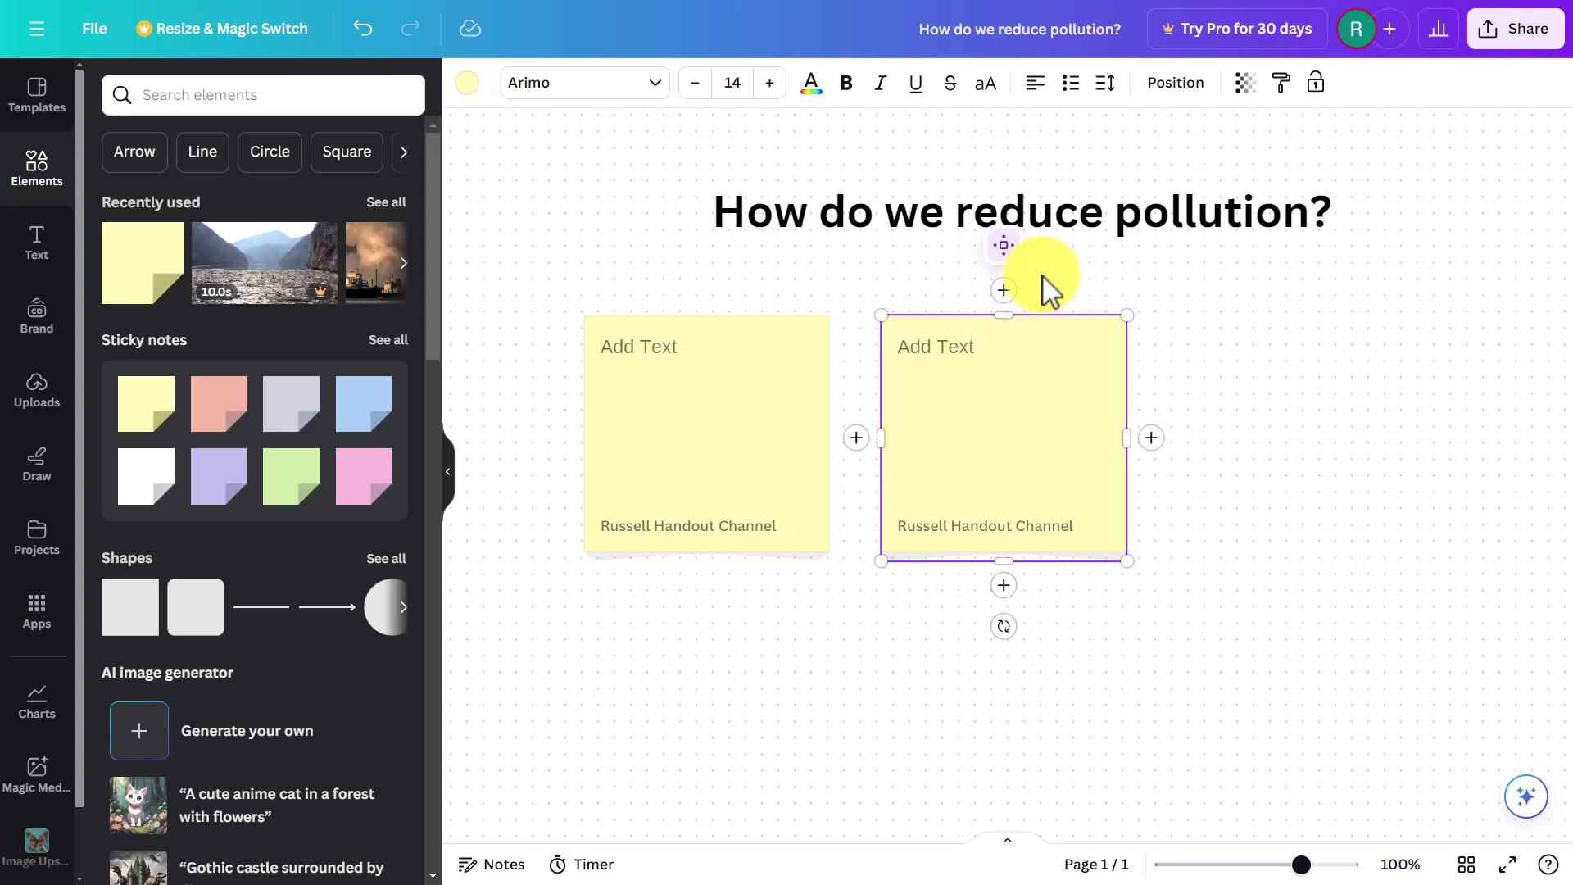
click(1311, 319)
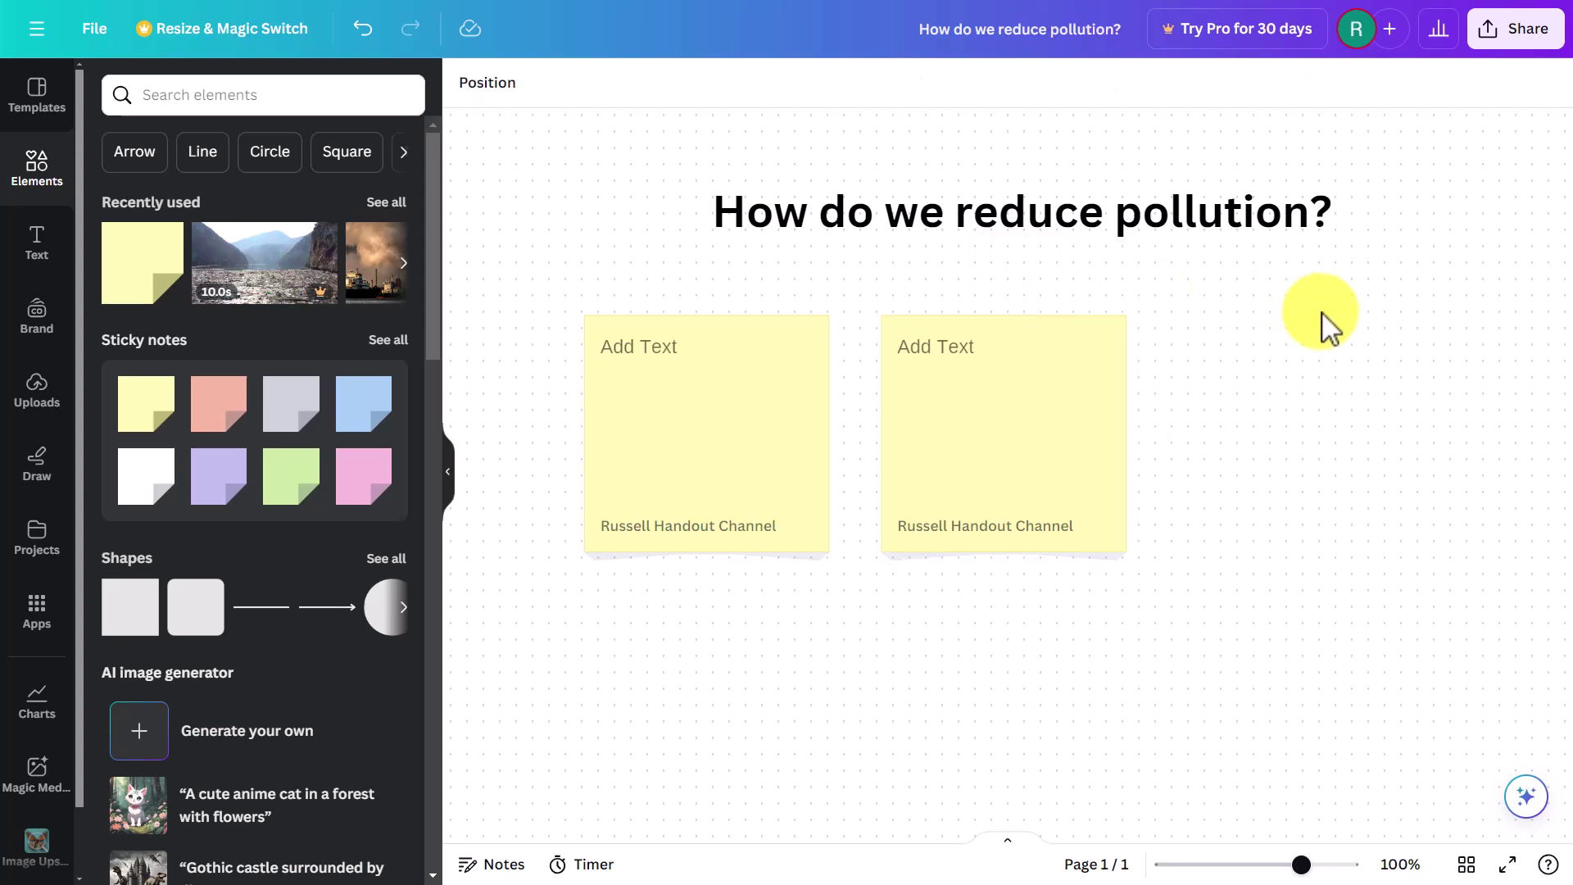
click(1014, 364)
- Turn Quick Flow off and back on for the right sticky note
click(1073, 247)
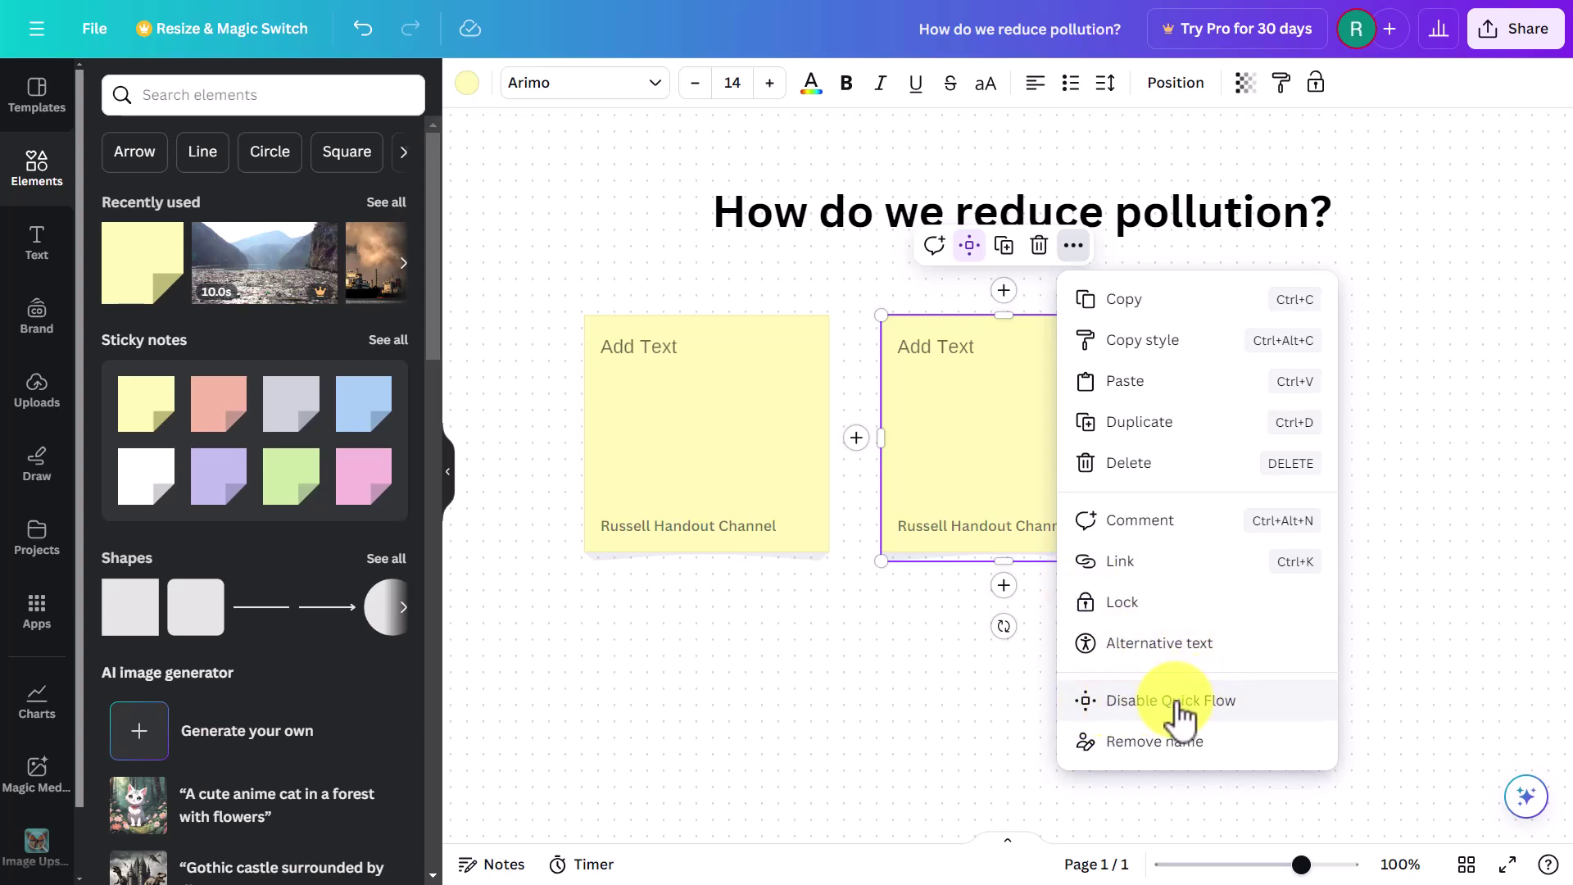
click(1145, 703)
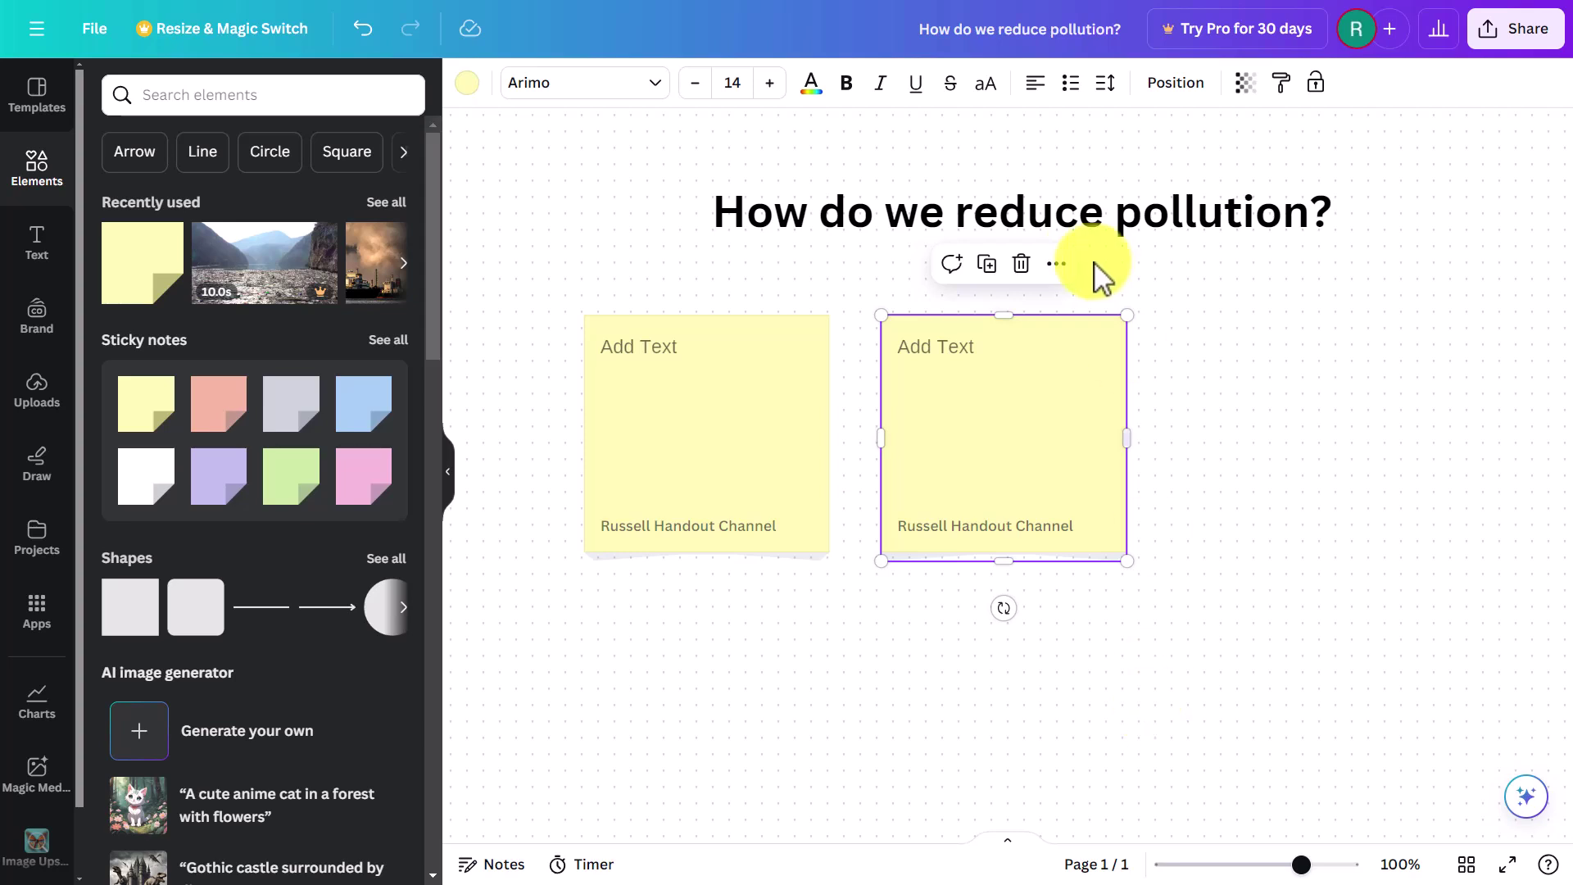
click(1056, 263)
click(1077, 719)
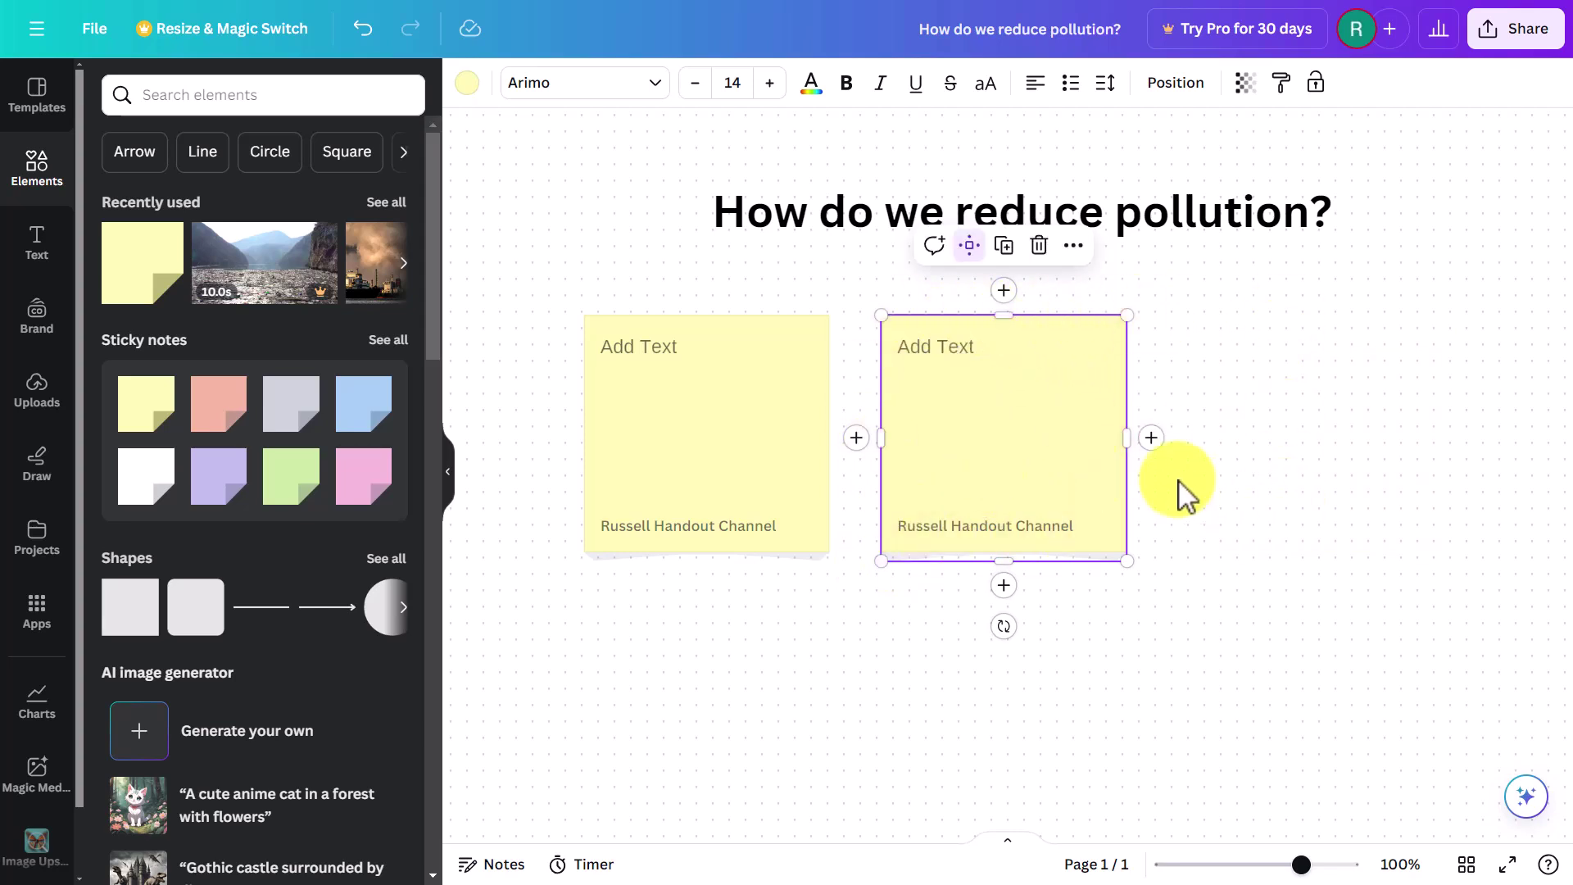
- Add four more sticky notes to form two rows of three, then start typing in the top-left note
click(1151, 437)
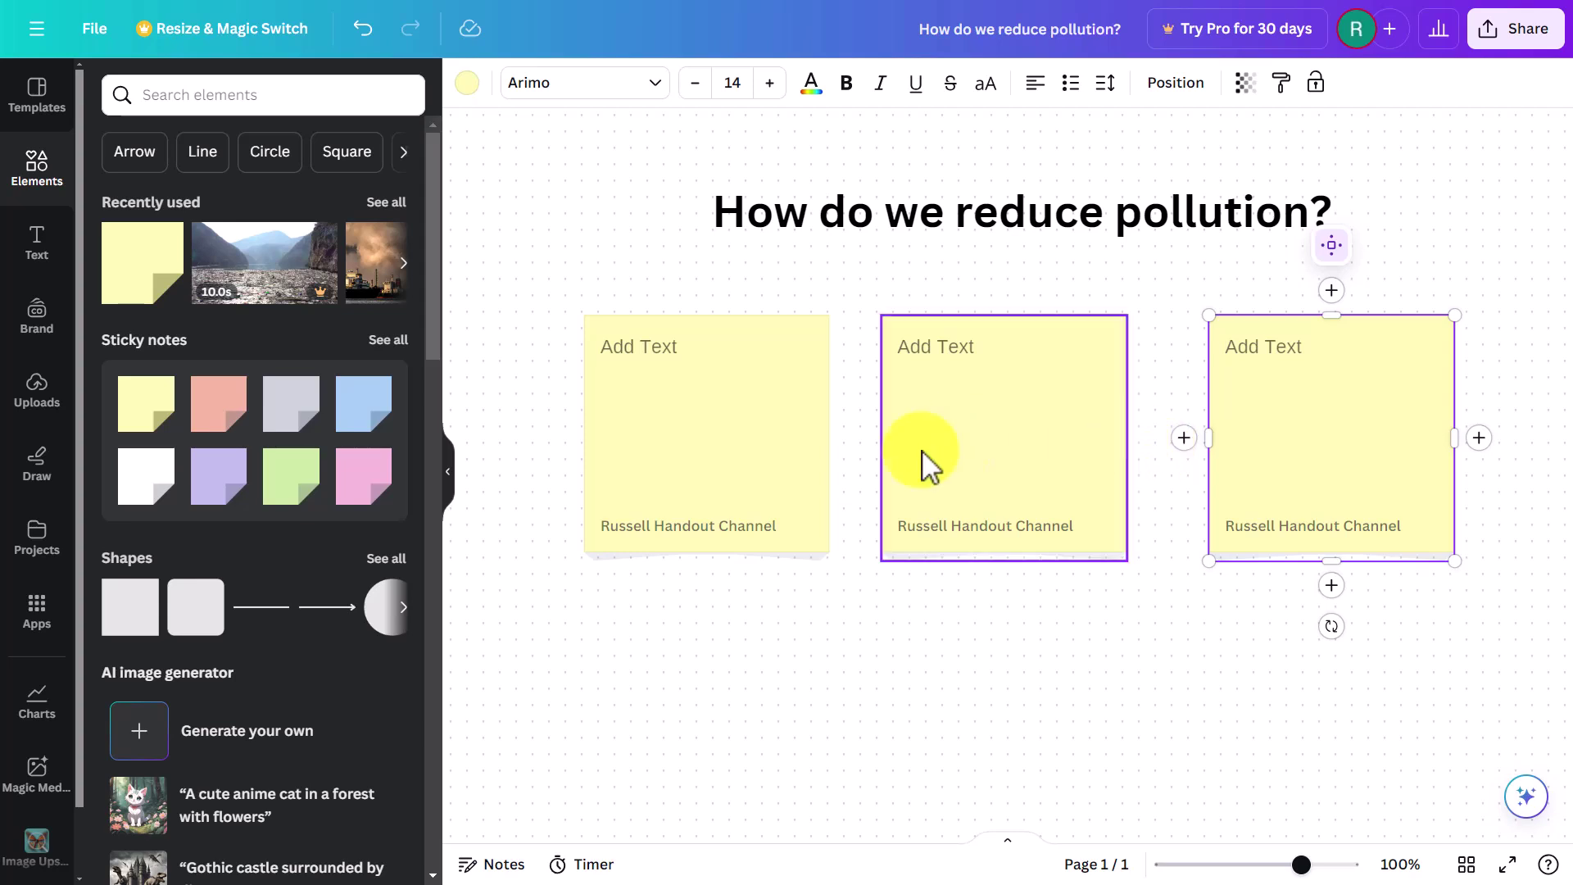
click(1330, 587)
click(951, 516)
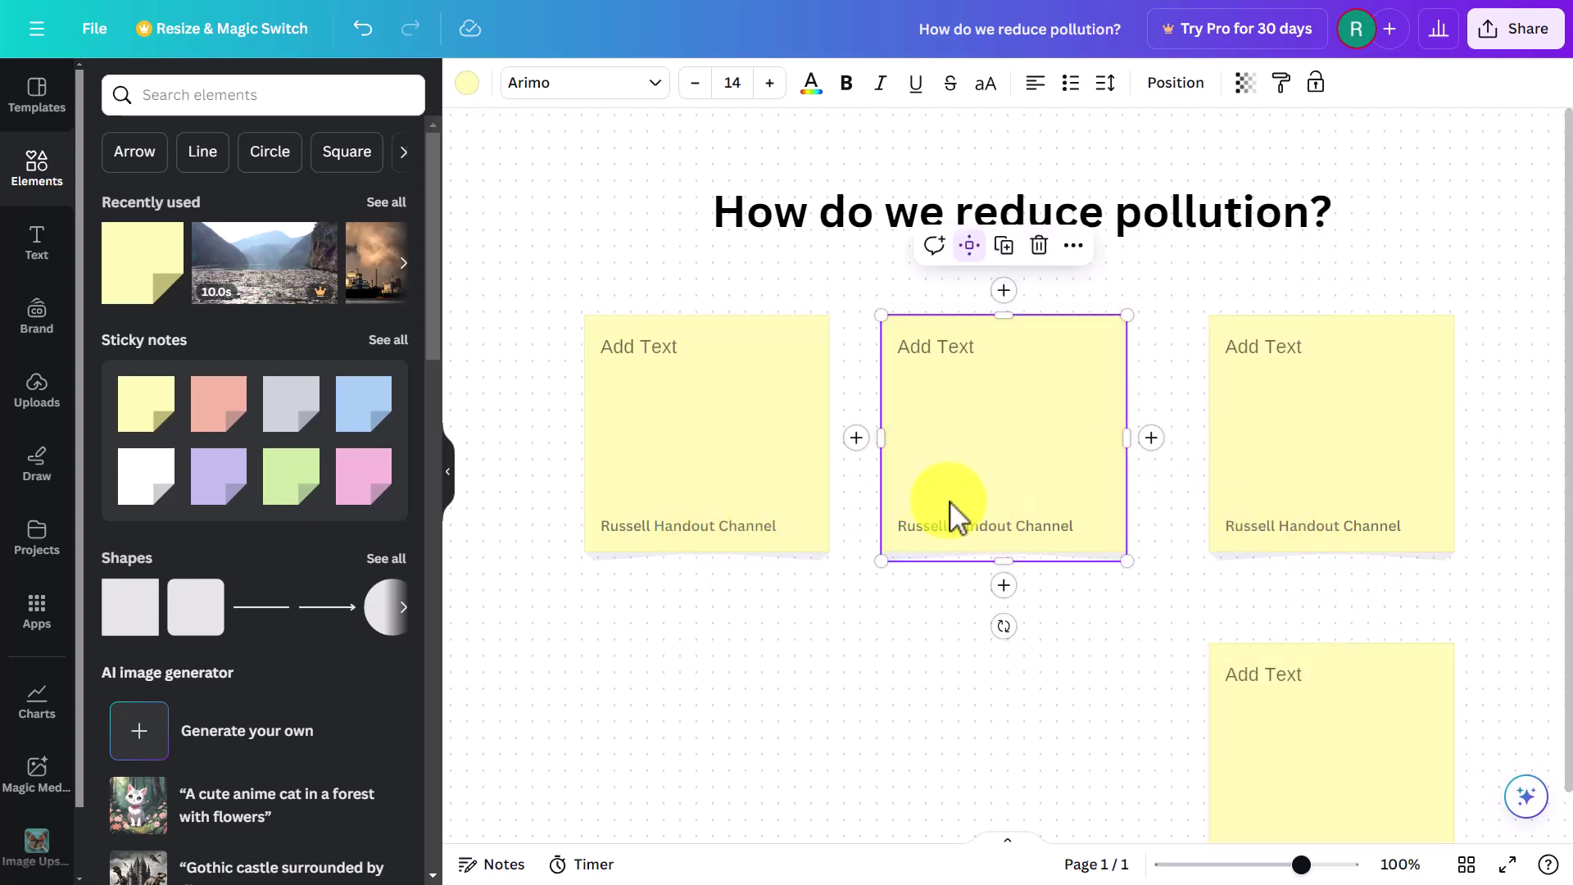
click(1003, 585)
click(671, 453)
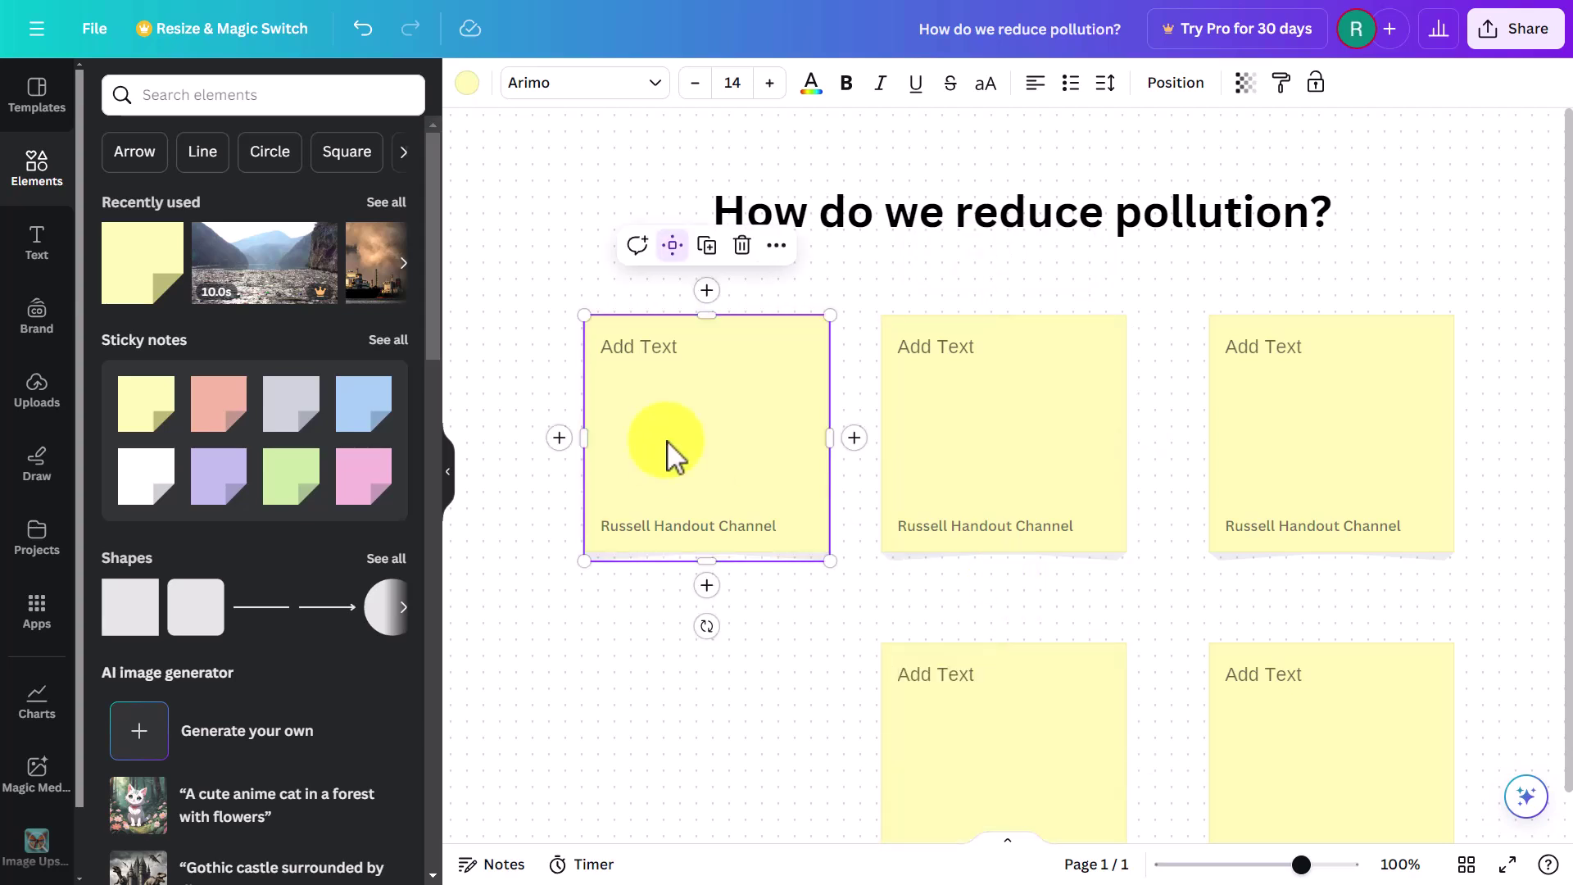
click(706, 585)
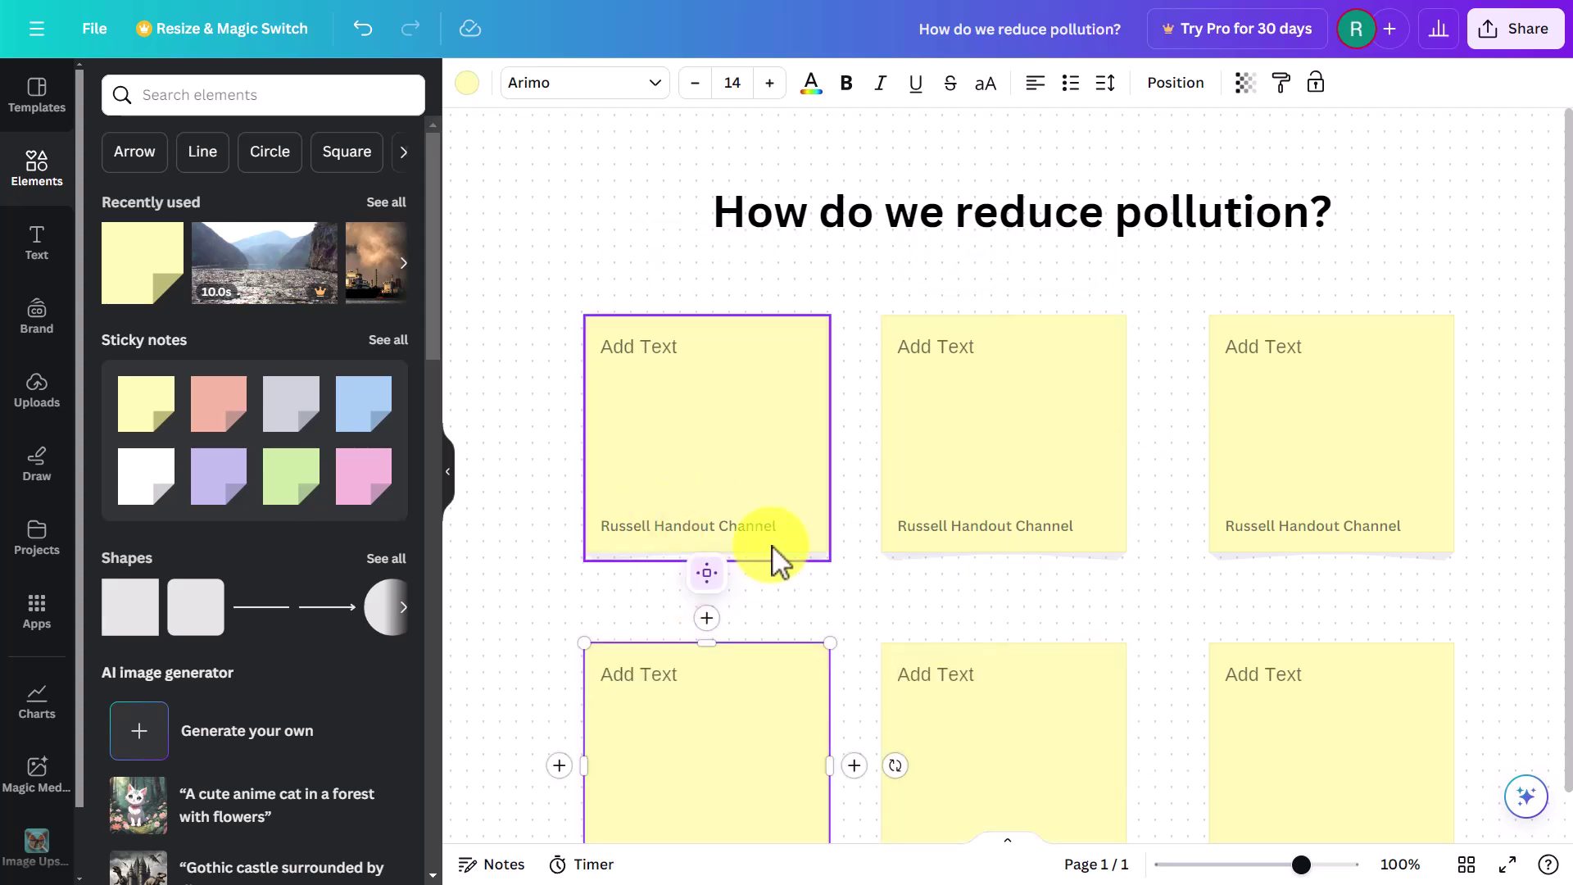
click(699, 361)
click(676, 354)
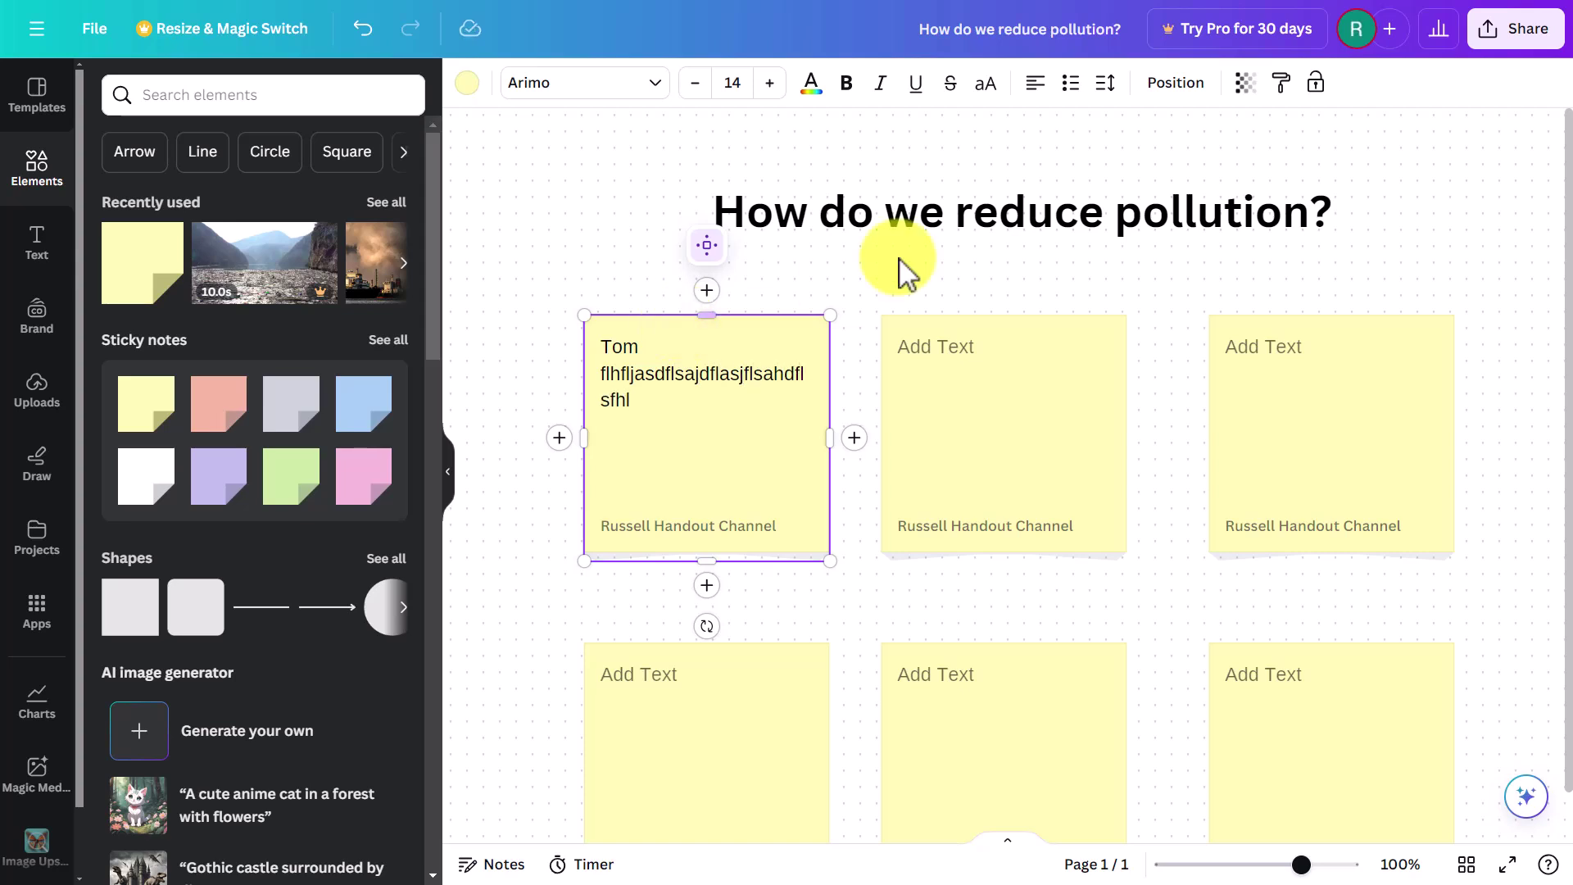
- Write a person's name and filler text into the top-middle sticky note
click(956, 352)
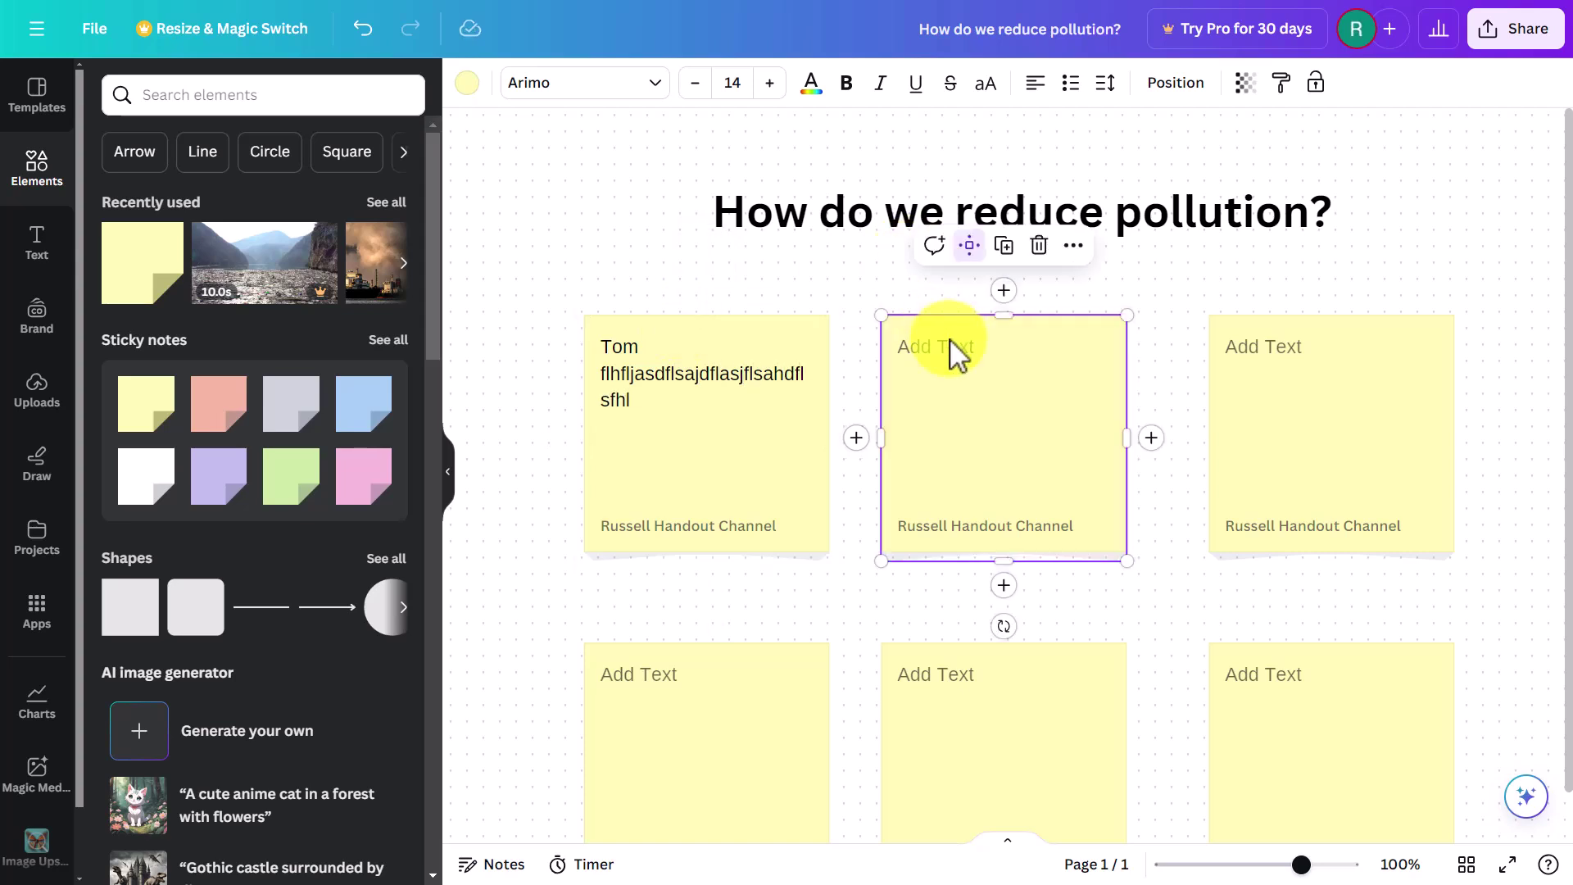
click(955, 347)
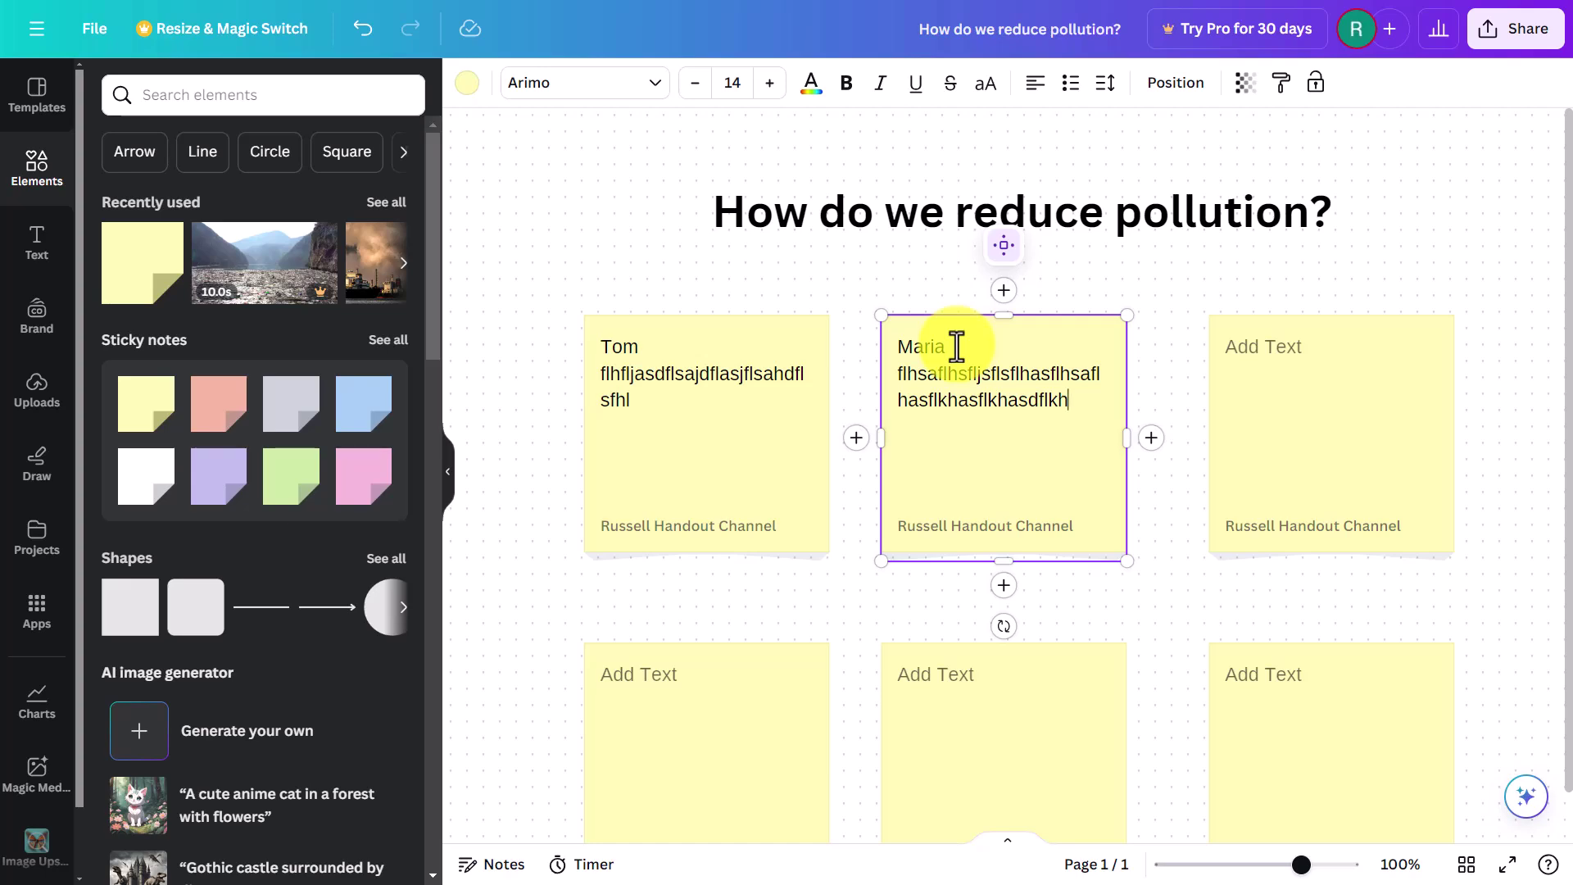
key(Escape)
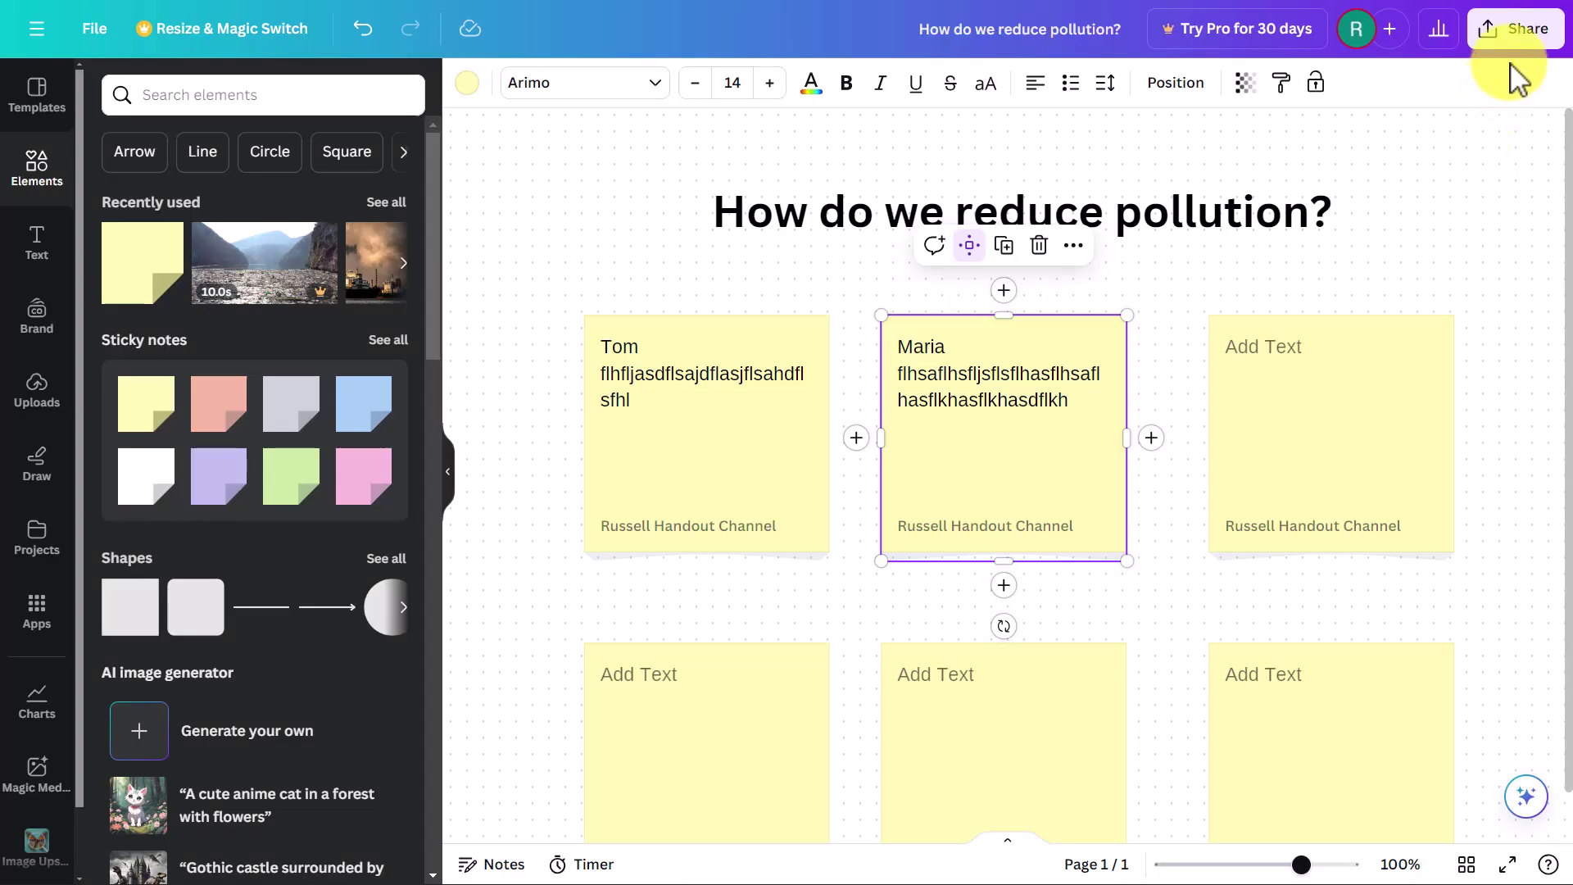
click(1531, 37)
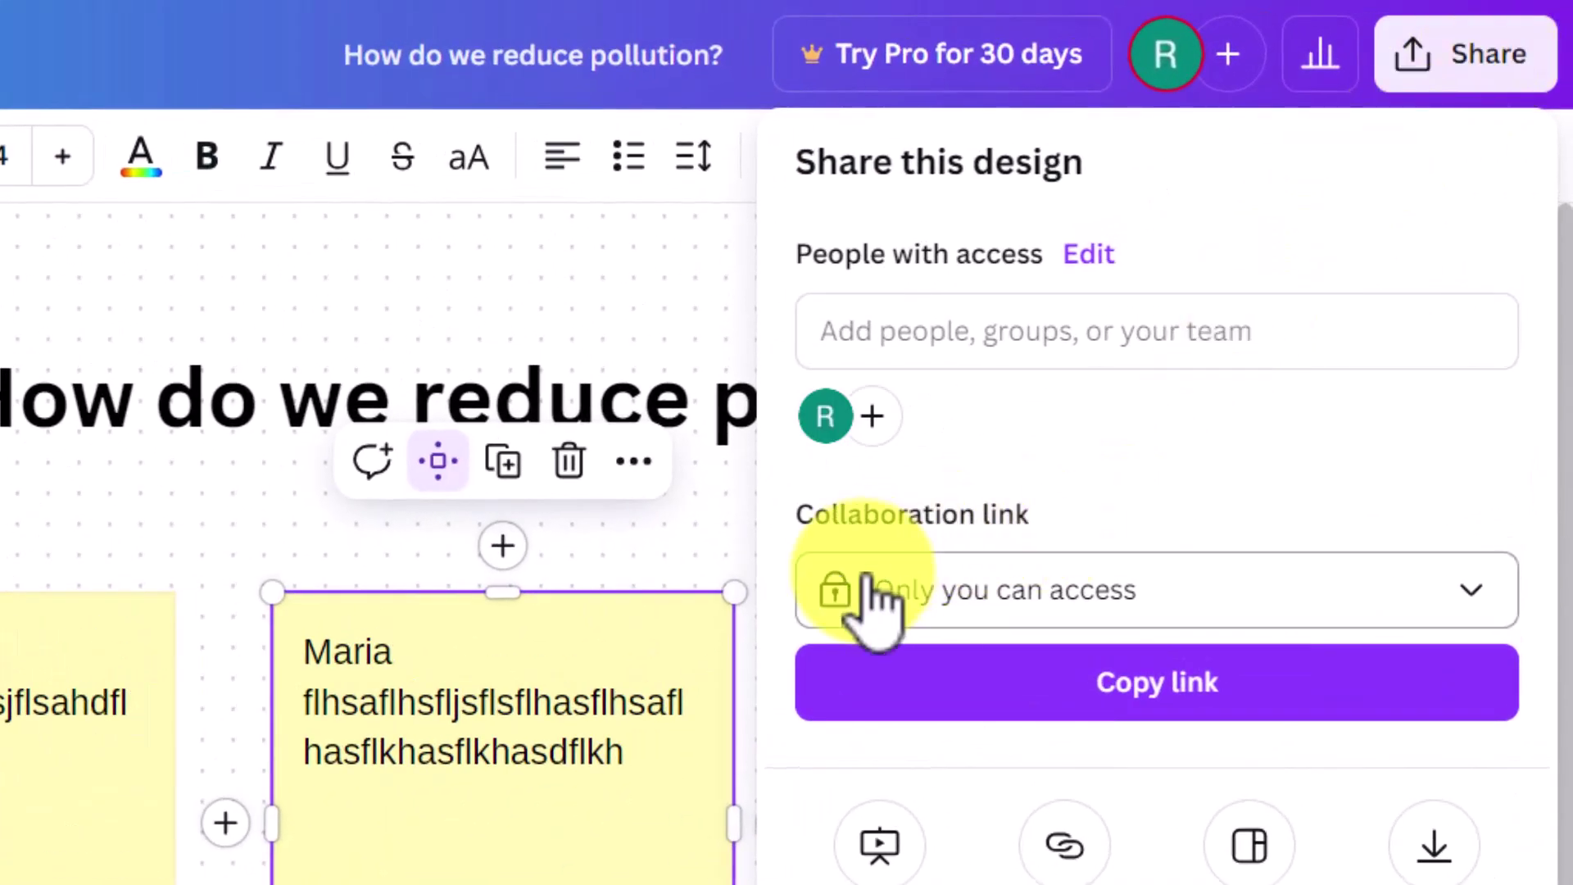
- Set the collaboration link to Anyone with the link with Can edit access, and copy it
click(1466, 606)
click(992, 860)
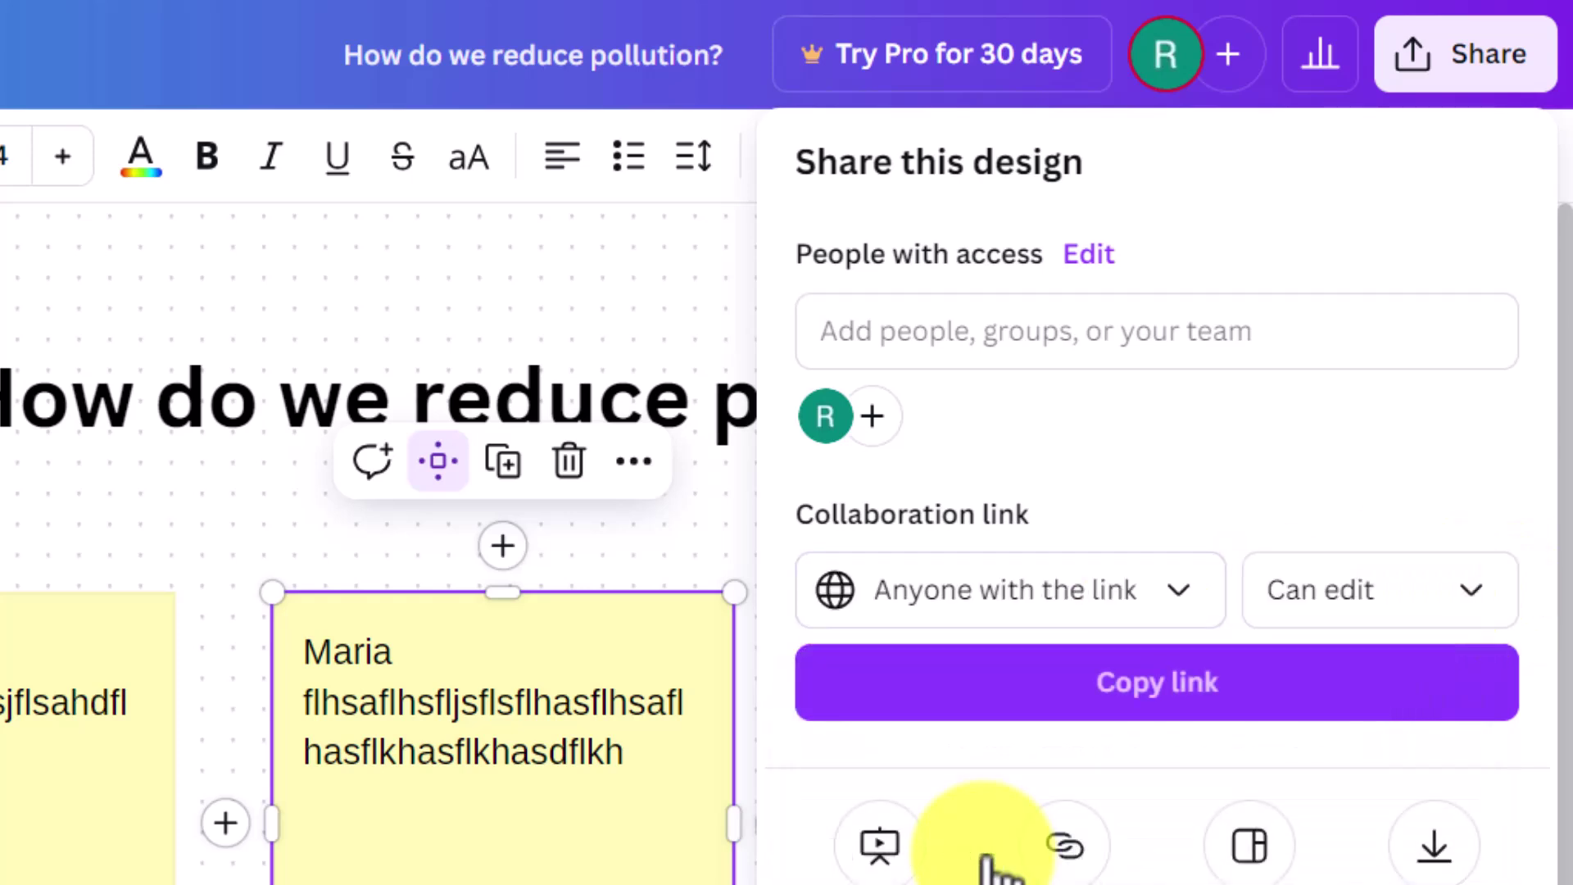
click(1465, 610)
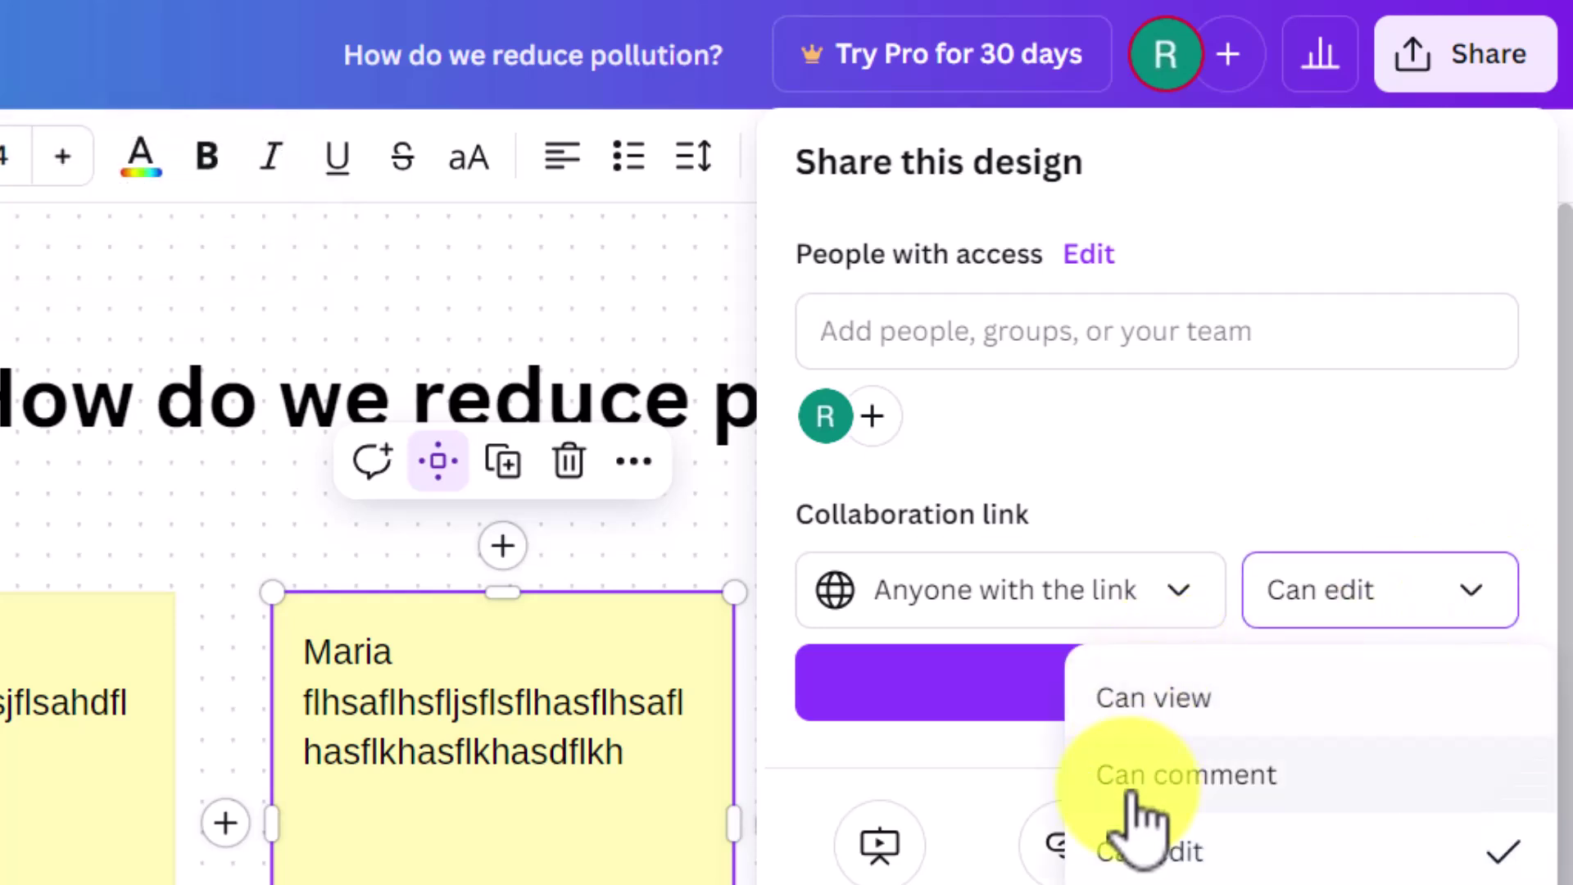
click(1168, 853)
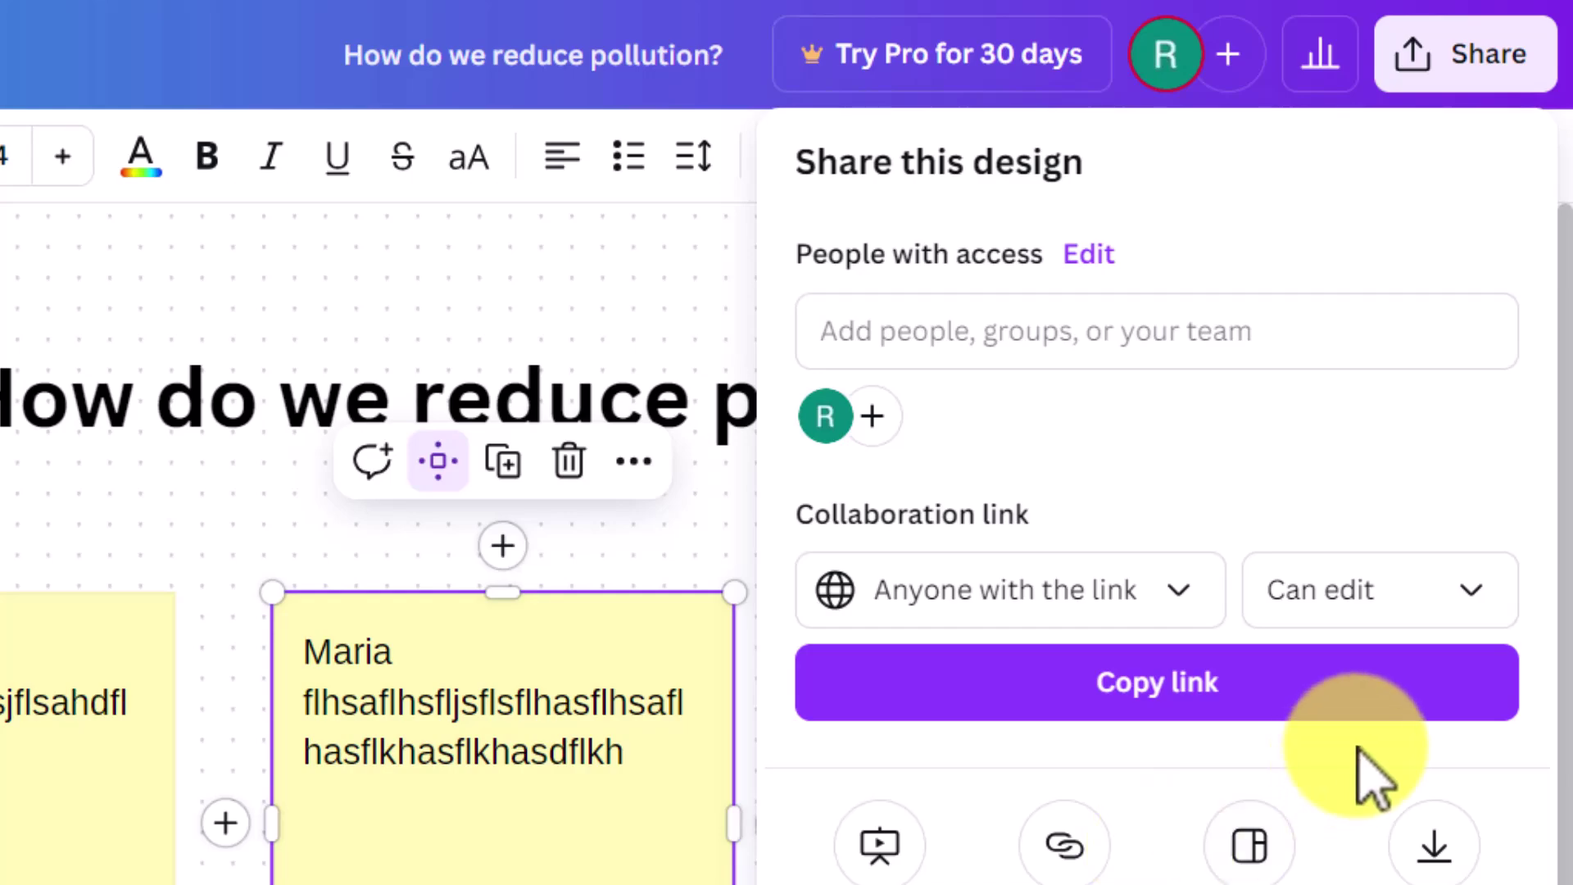
click(1167, 686)
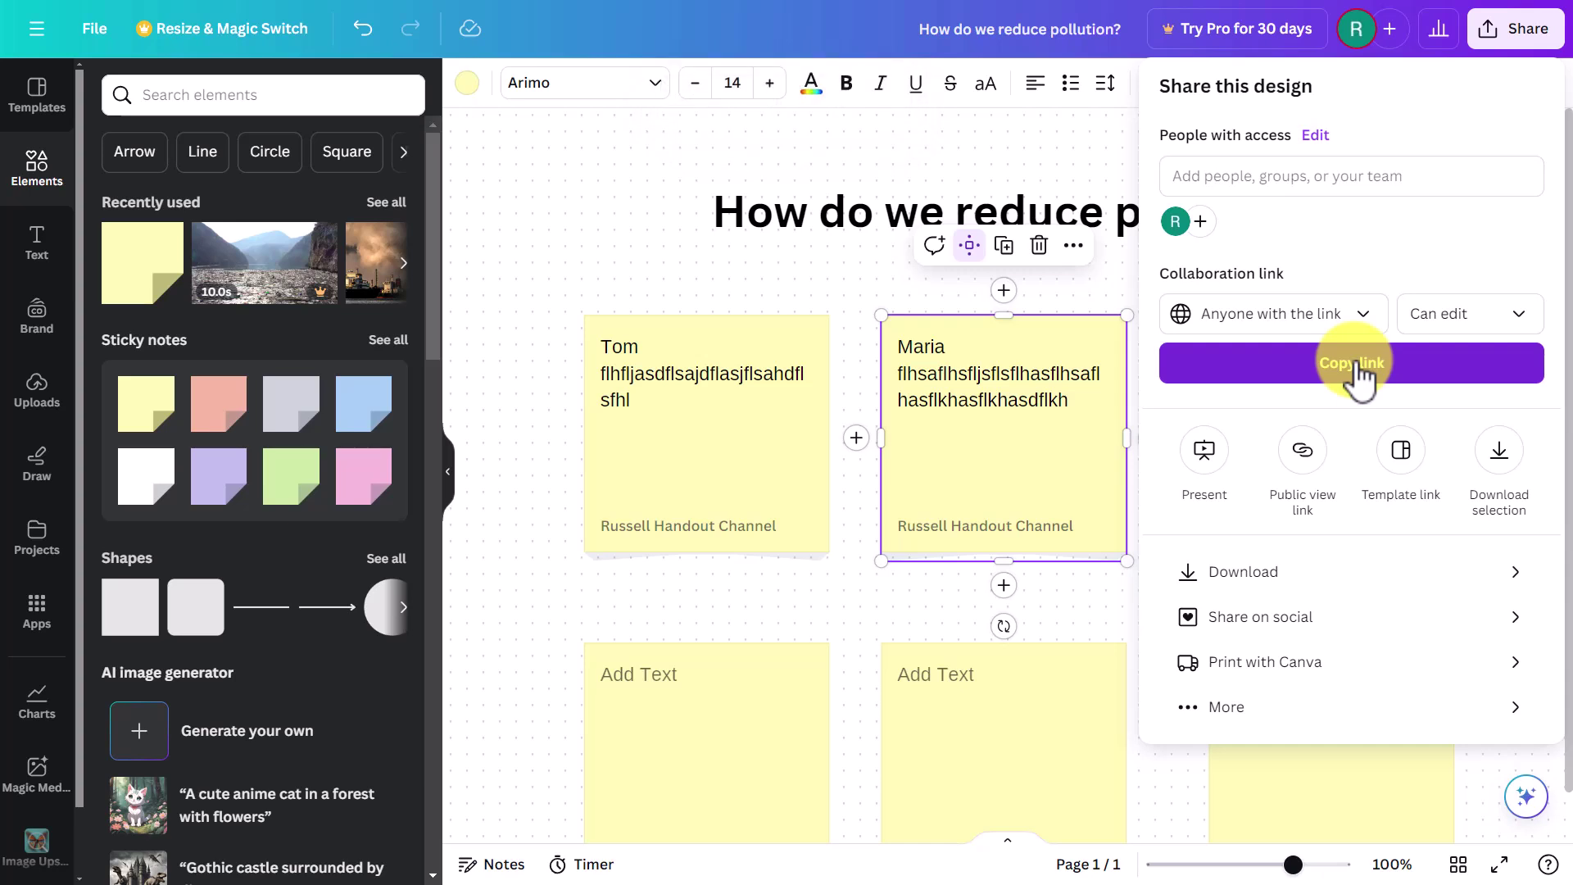
click(614, 201)
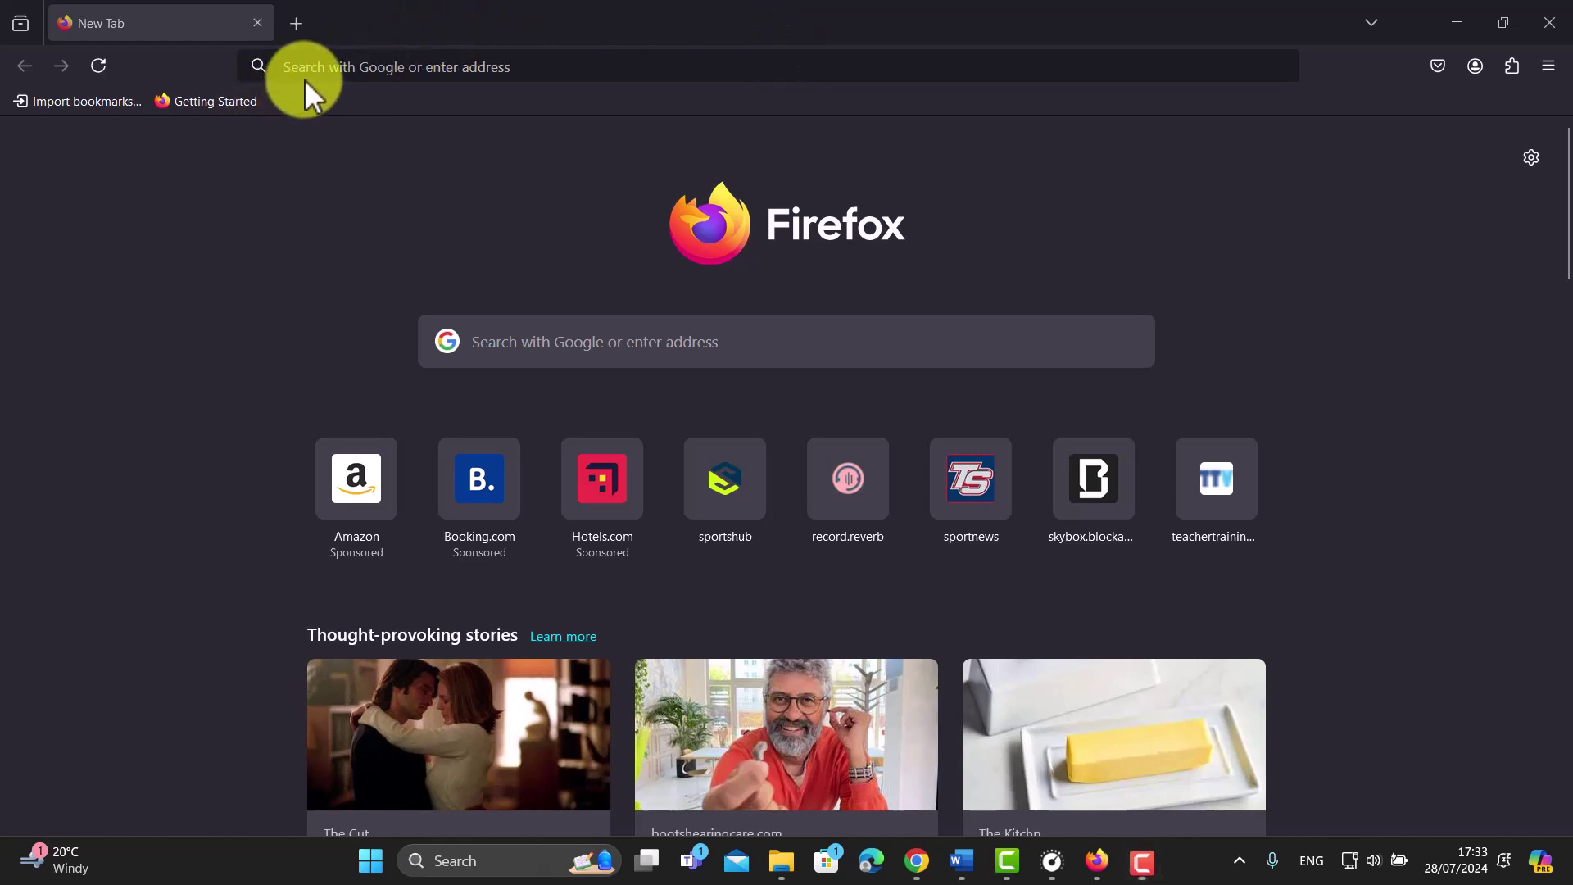
- Paste the copied Canva design link into Firefox's address bar and load it
click(513, 67)
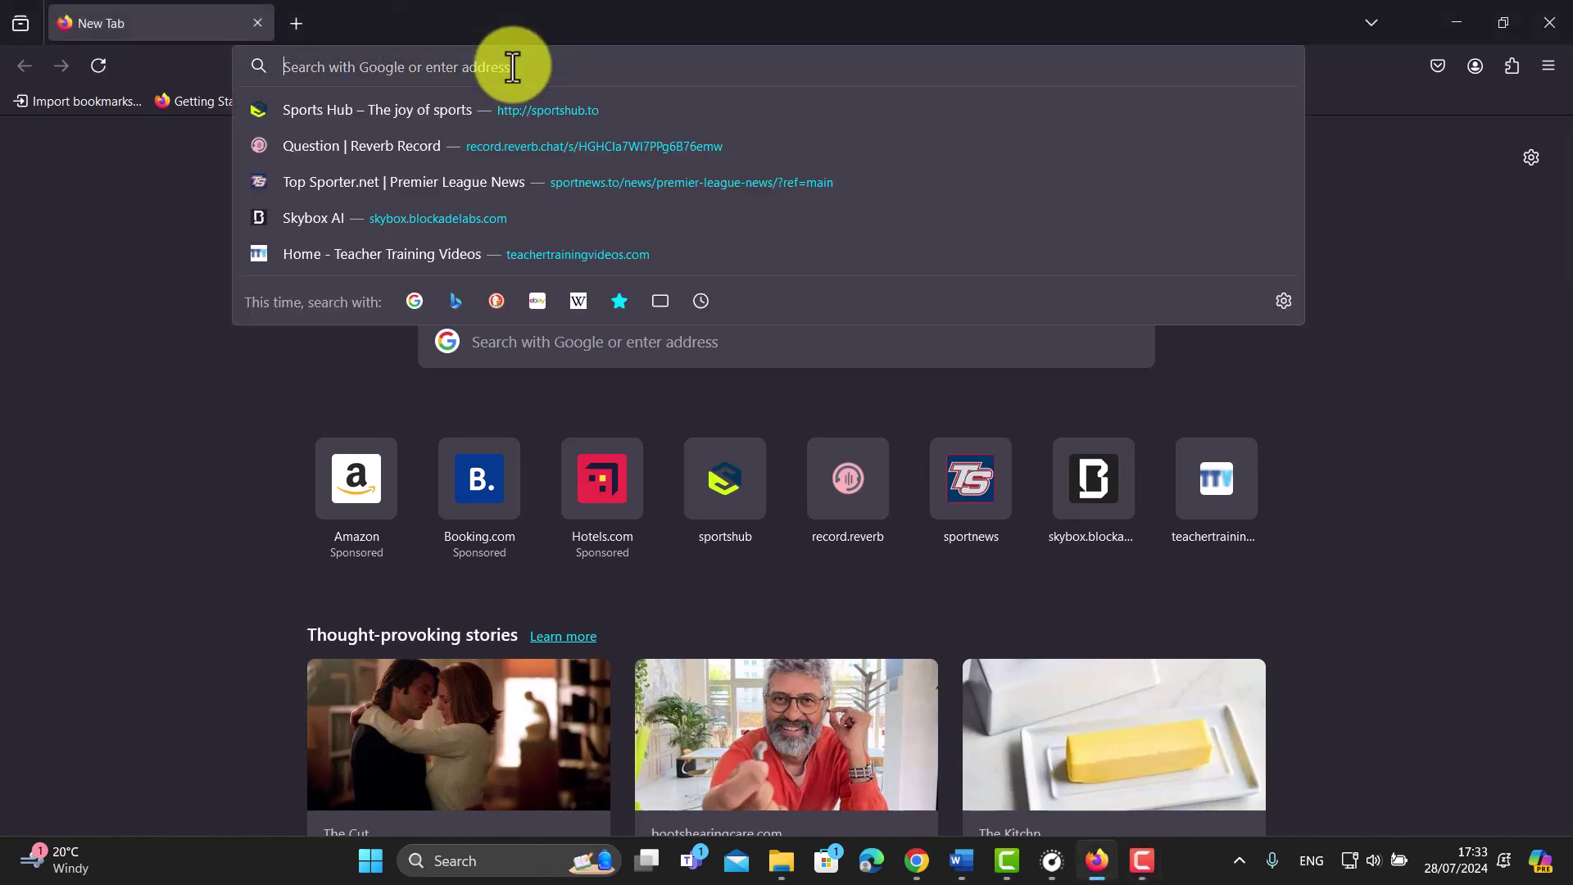
key(ctrl+v)
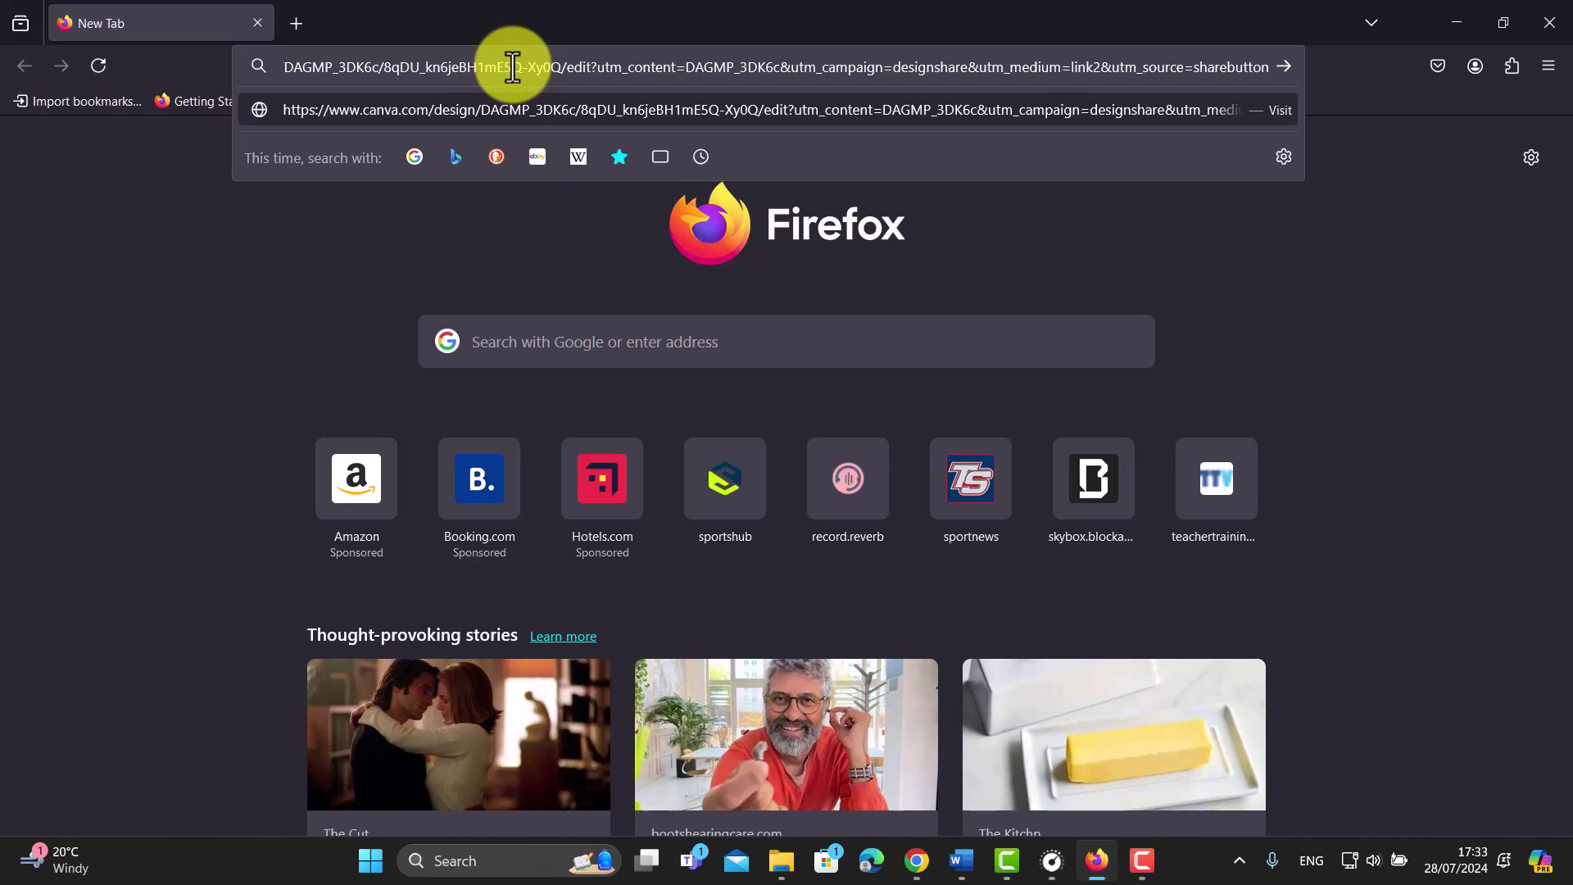
key(Return)
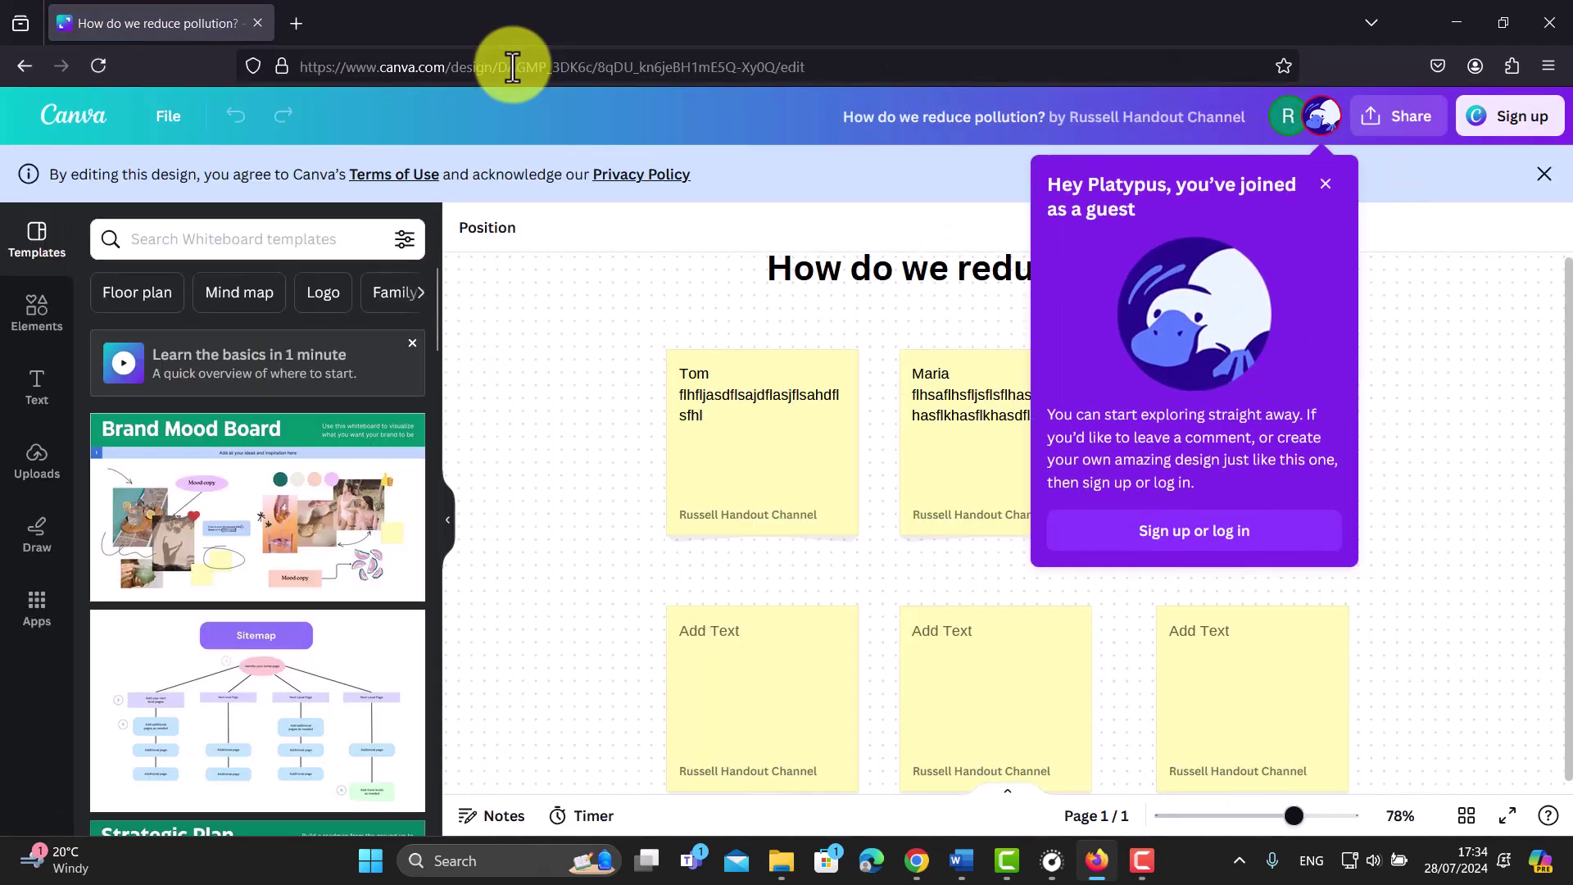
- Dismiss the guest welcome message and type a name and text into the third top-row sticky note
click(1324, 184)
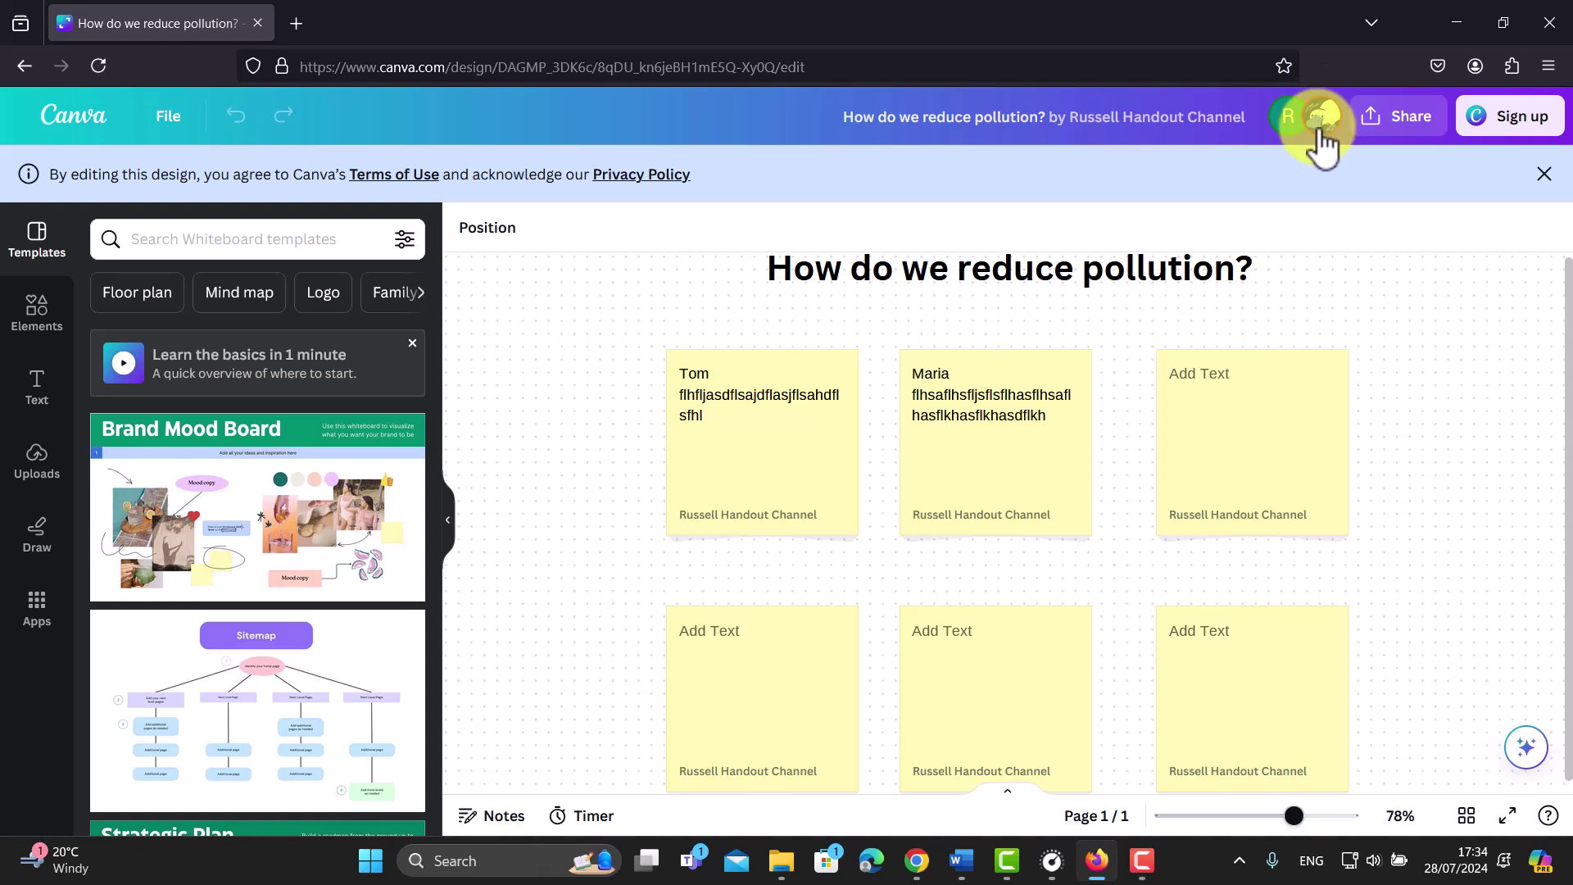
click(1236, 386)
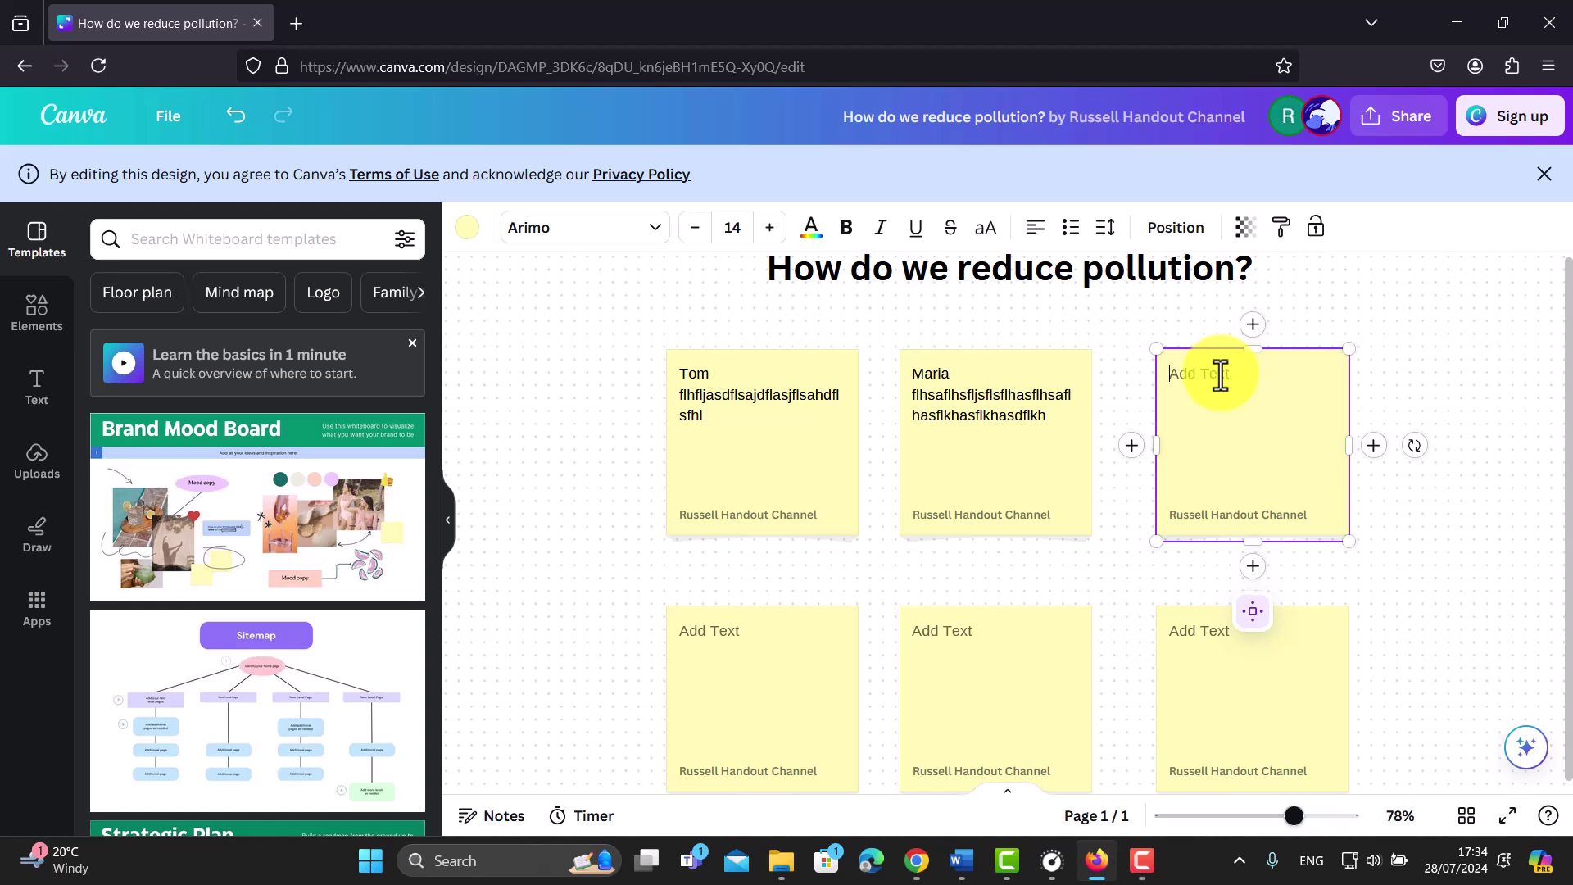
text(Mike)
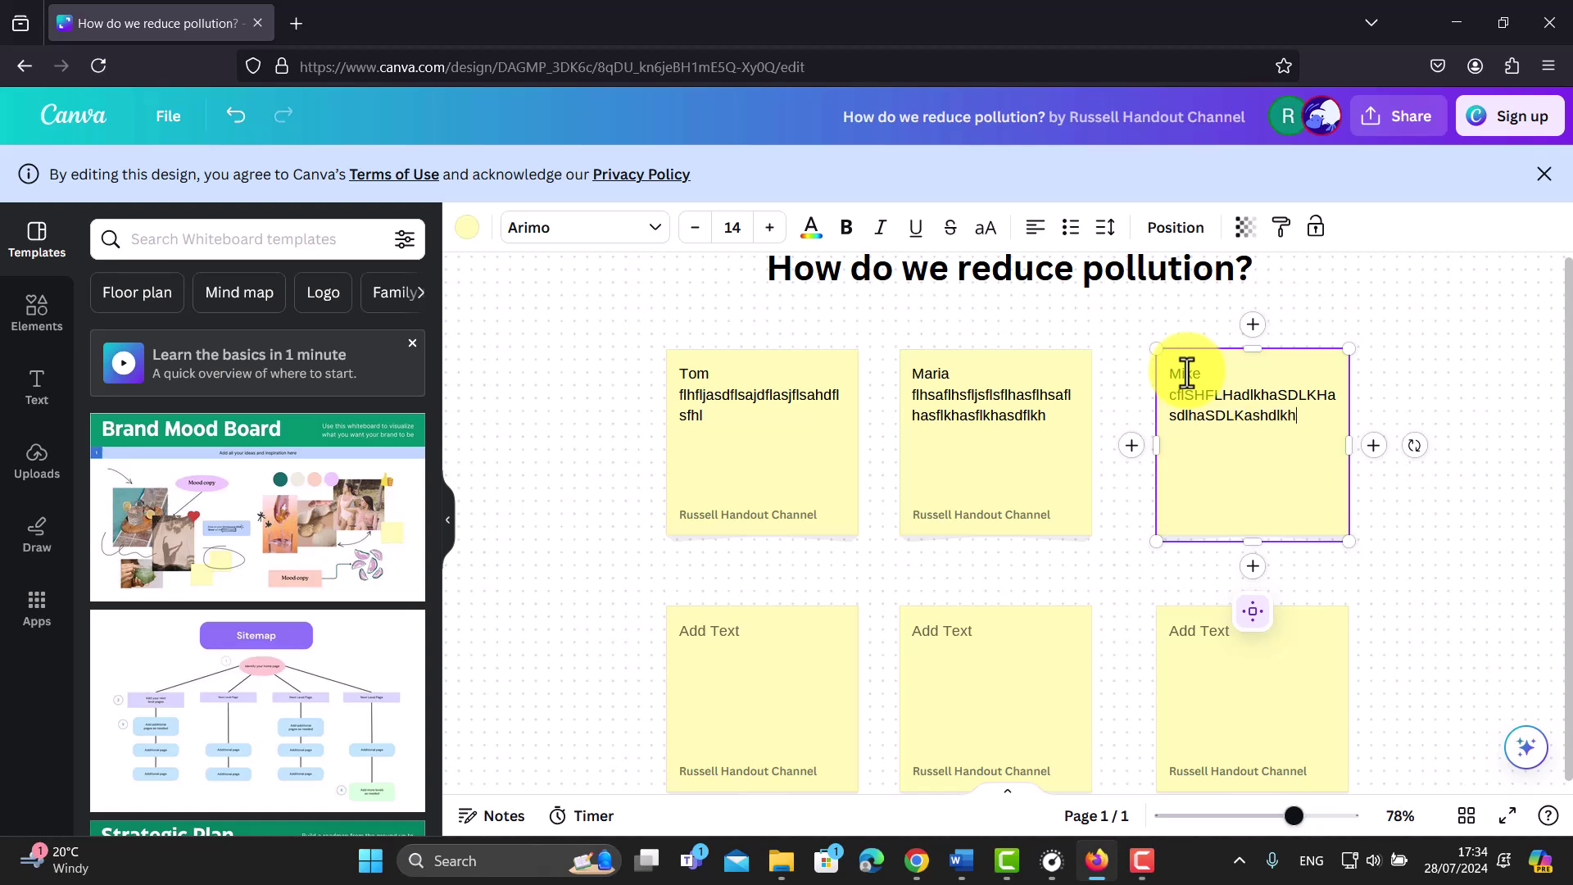
text(DL)
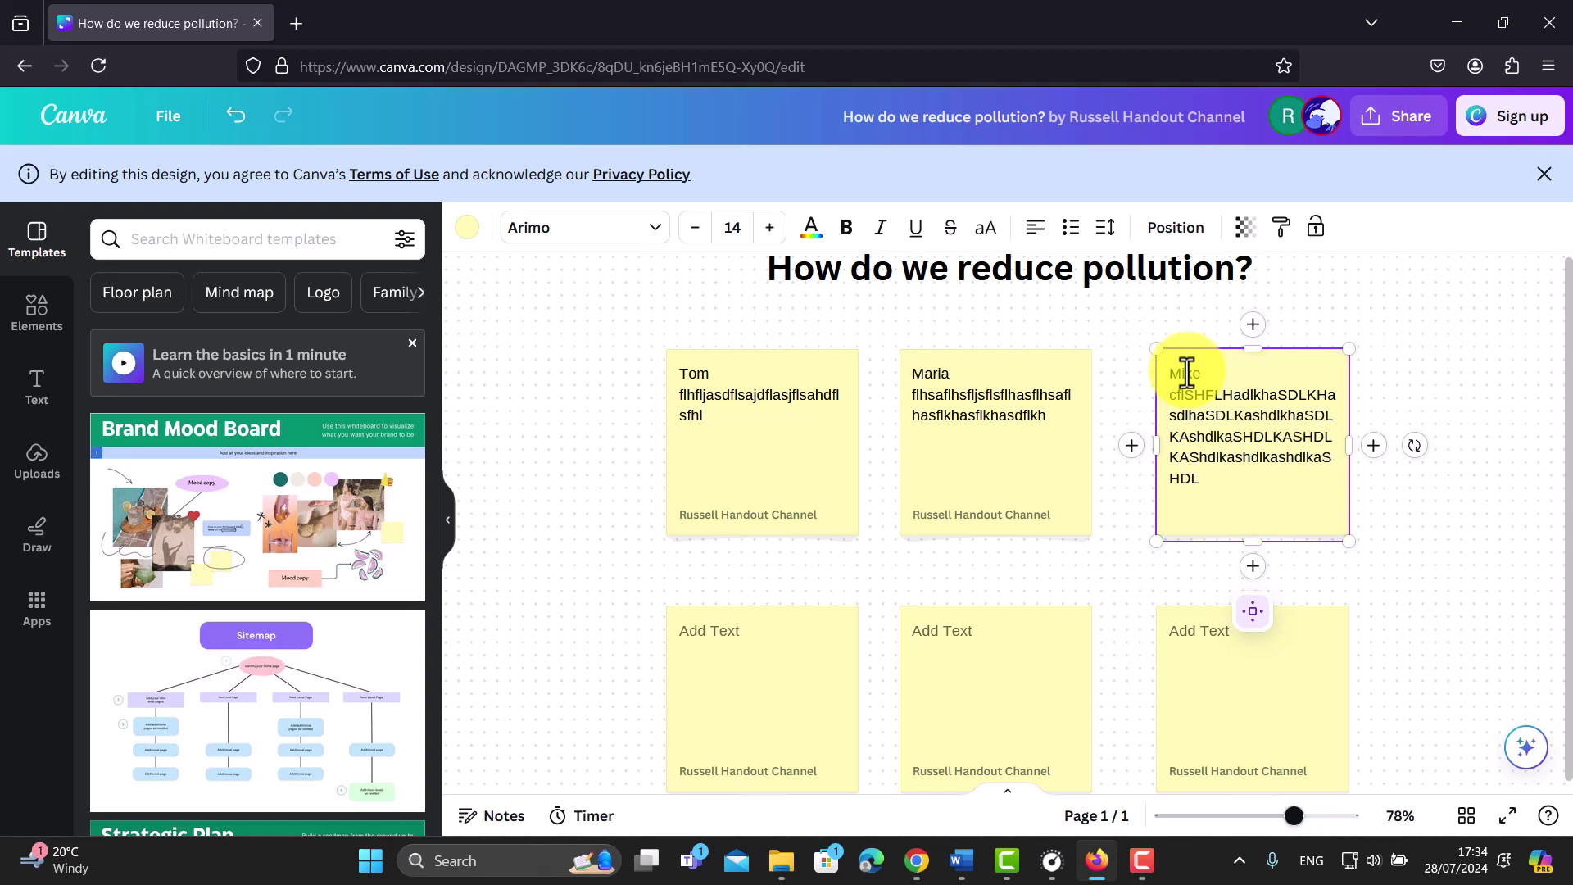
- Erase stray characters typed into the bottom-left sticky note, leaving it empty
click(745, 655)
click(747, 649)
text(sdfg)
key(BackSpace)
key(BackSpace)
key(BackSpace)
key(BackSpace)
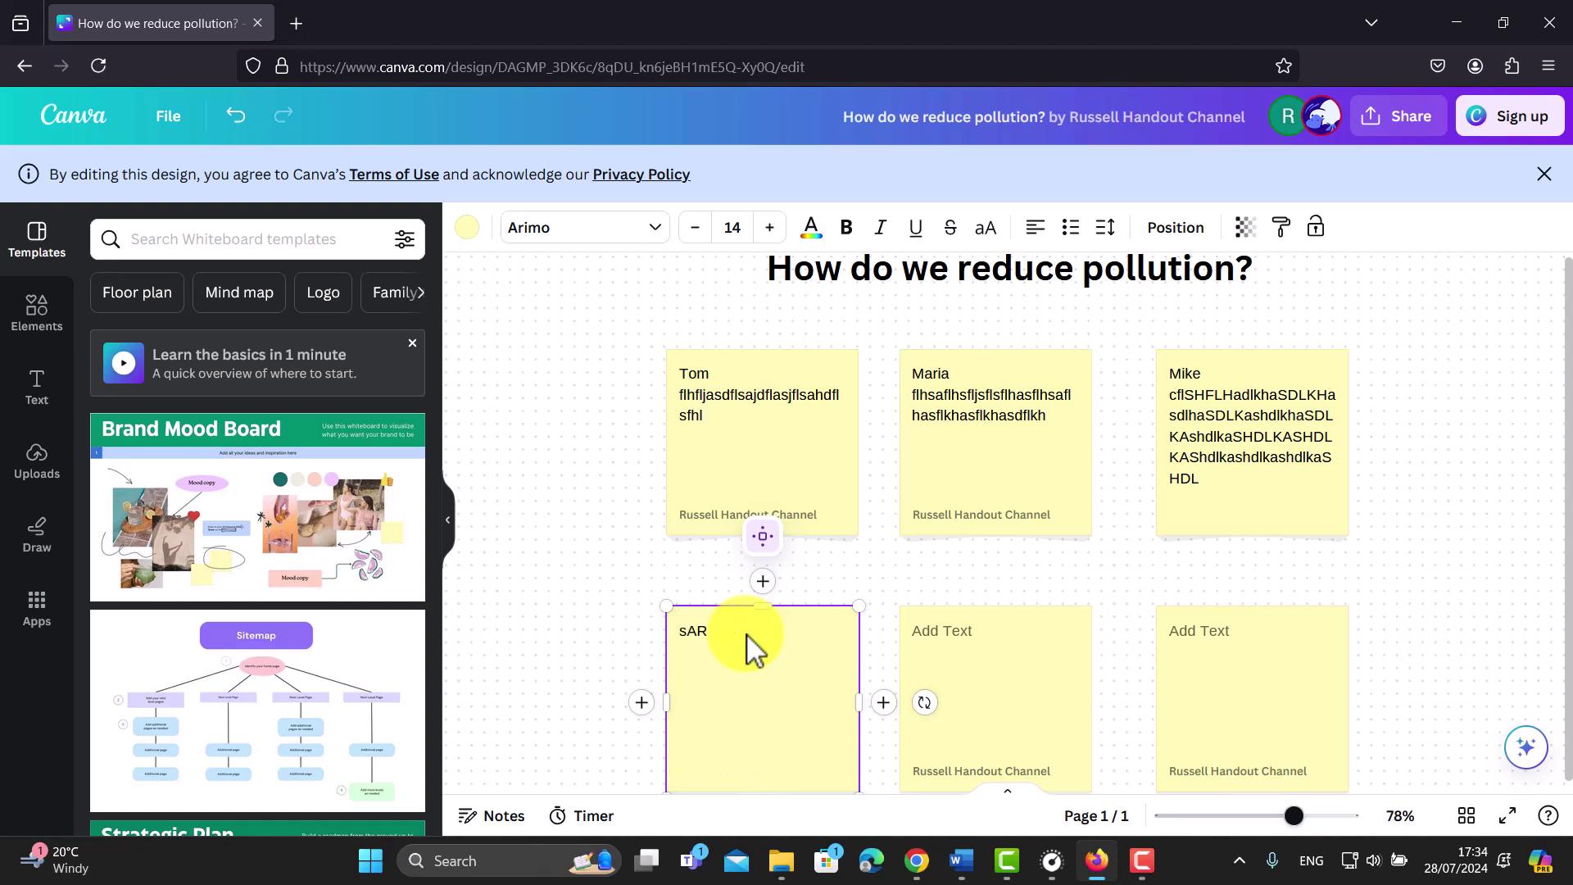
text(s)
key(BackSpace)
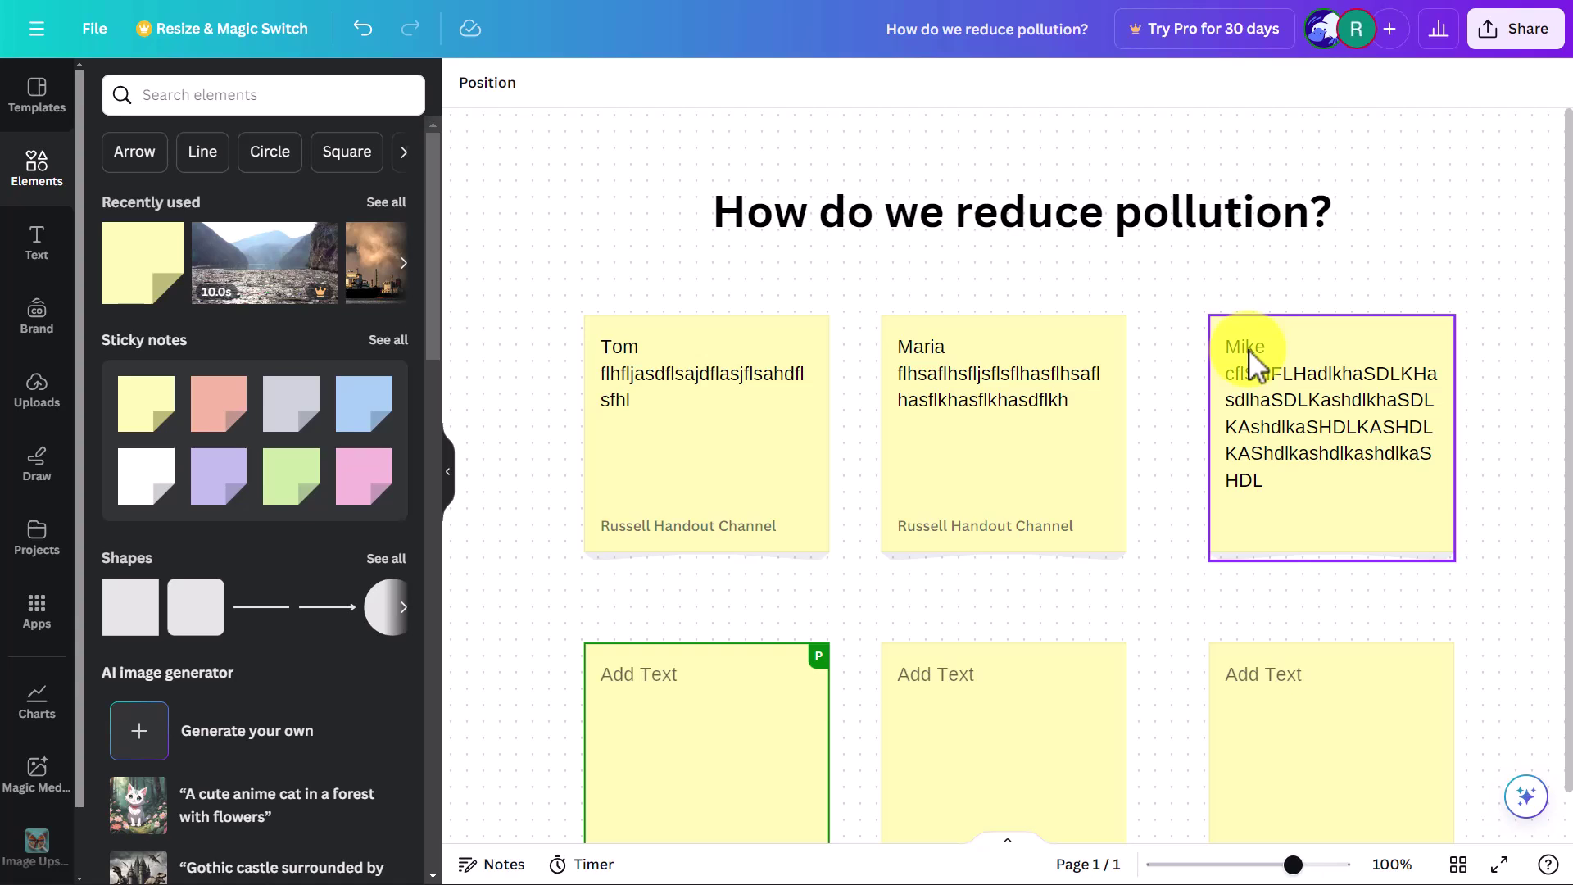
- Change the collaboration link's permission from Can edit to Can view
click(1515, 33)
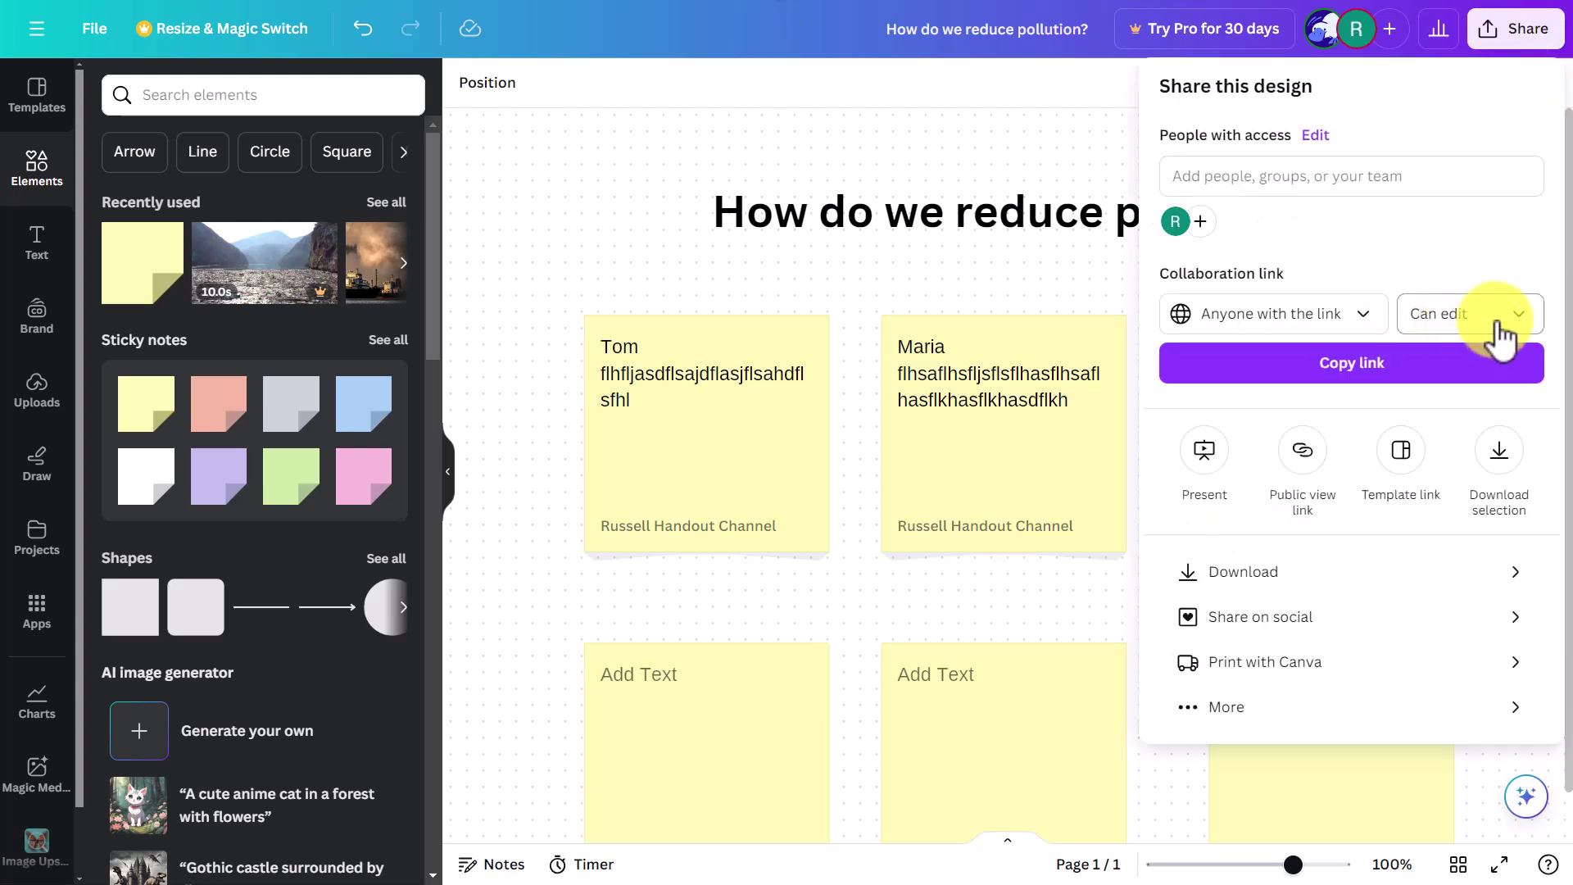
click(1518, 324)
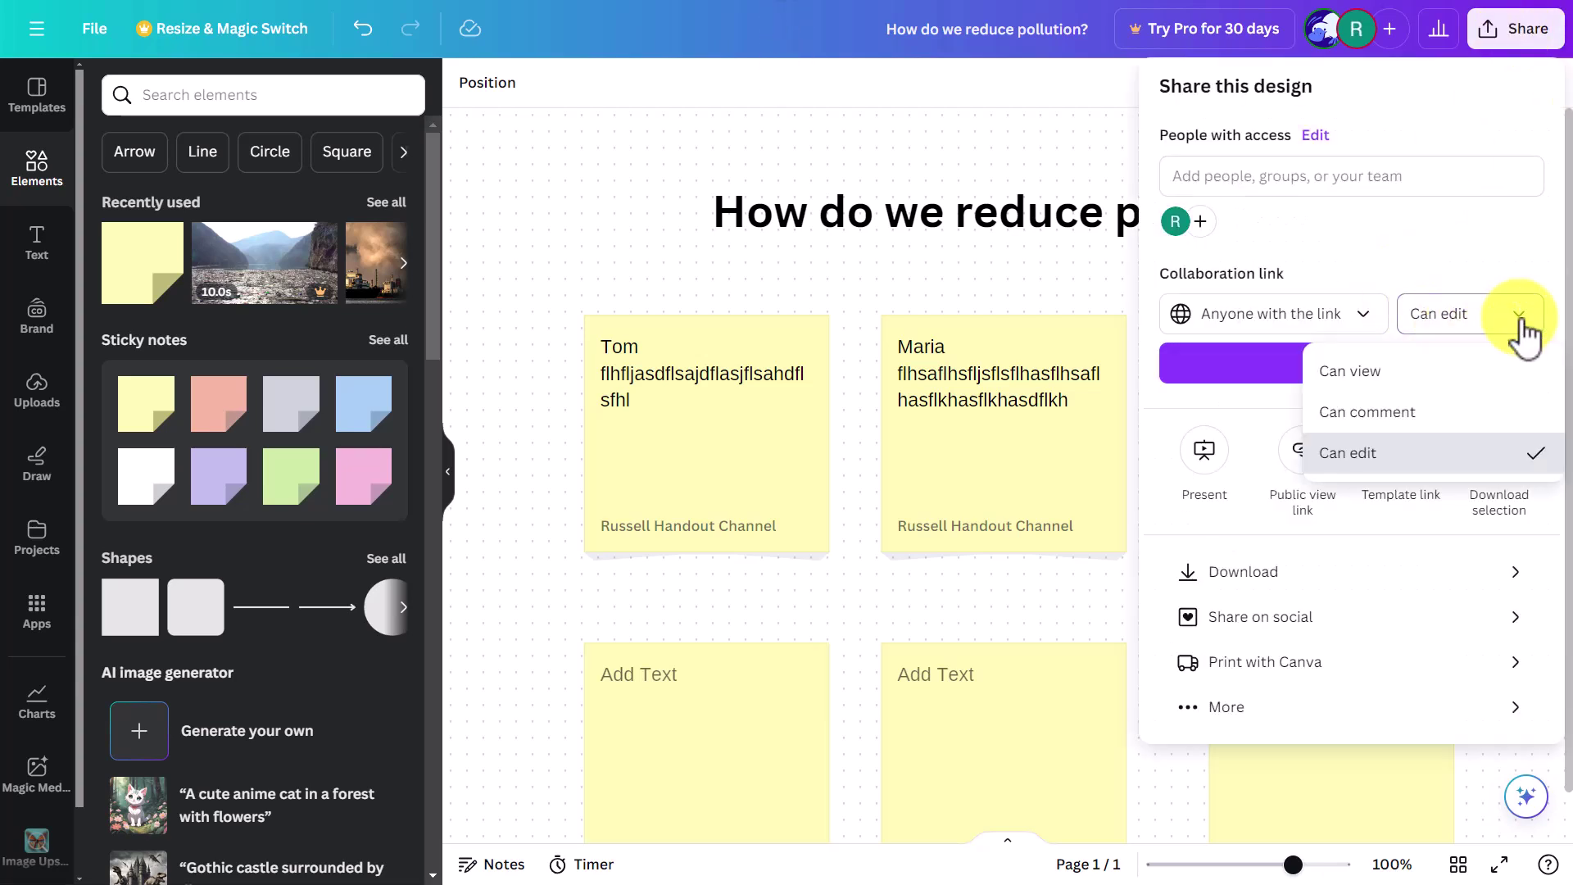
click(1365, 375)
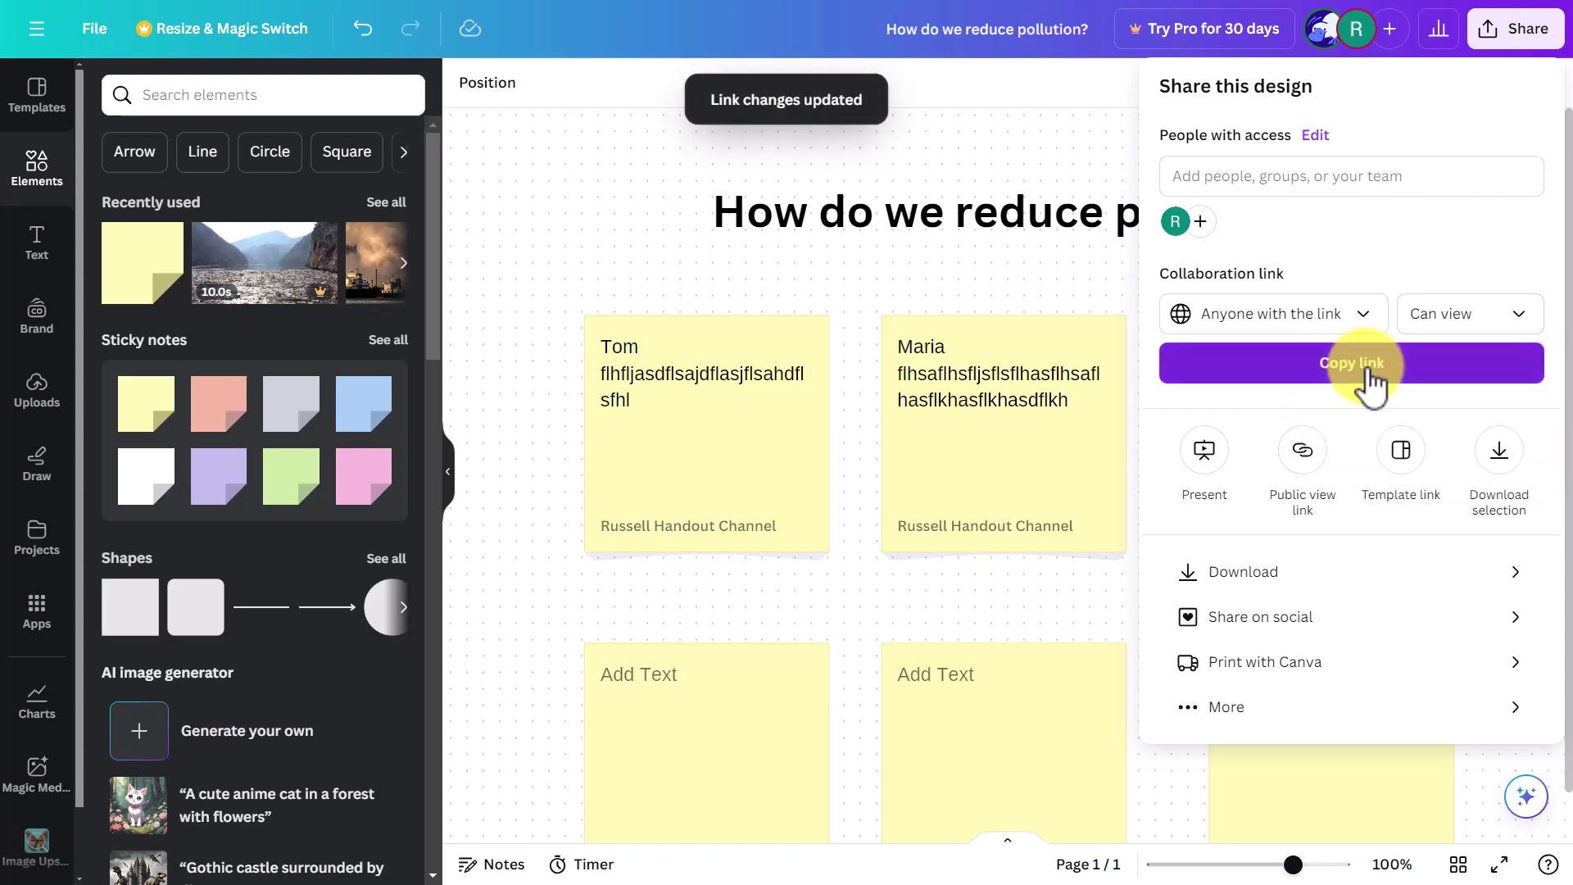